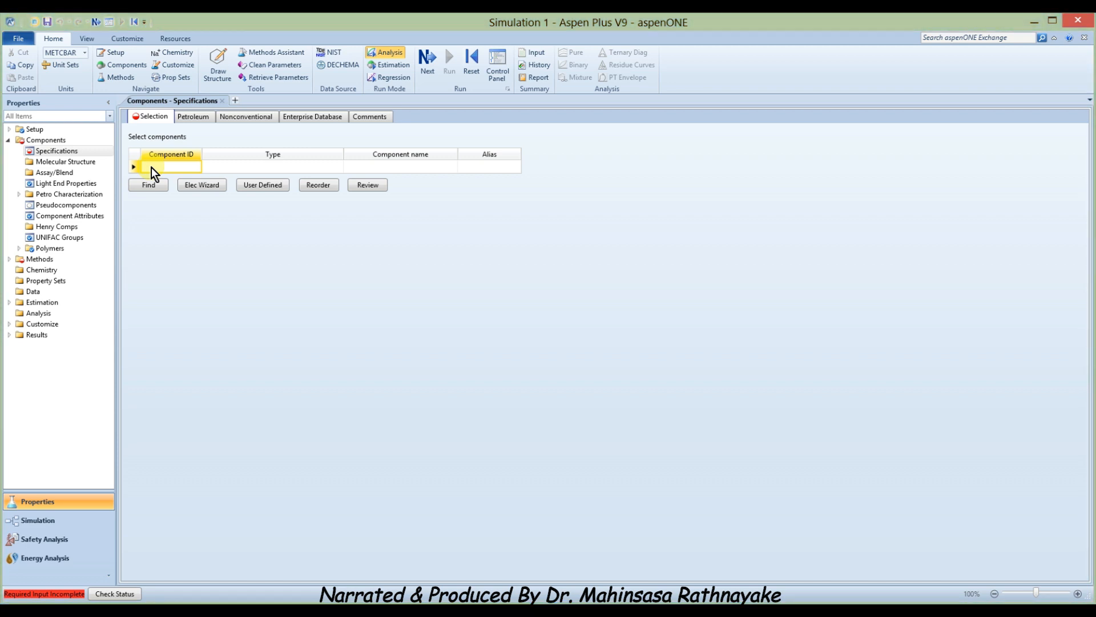
Step: Search the compound databanks for Cis-2-butene and add CIS-2-BUTENE to the component list
left_click(150, 180)
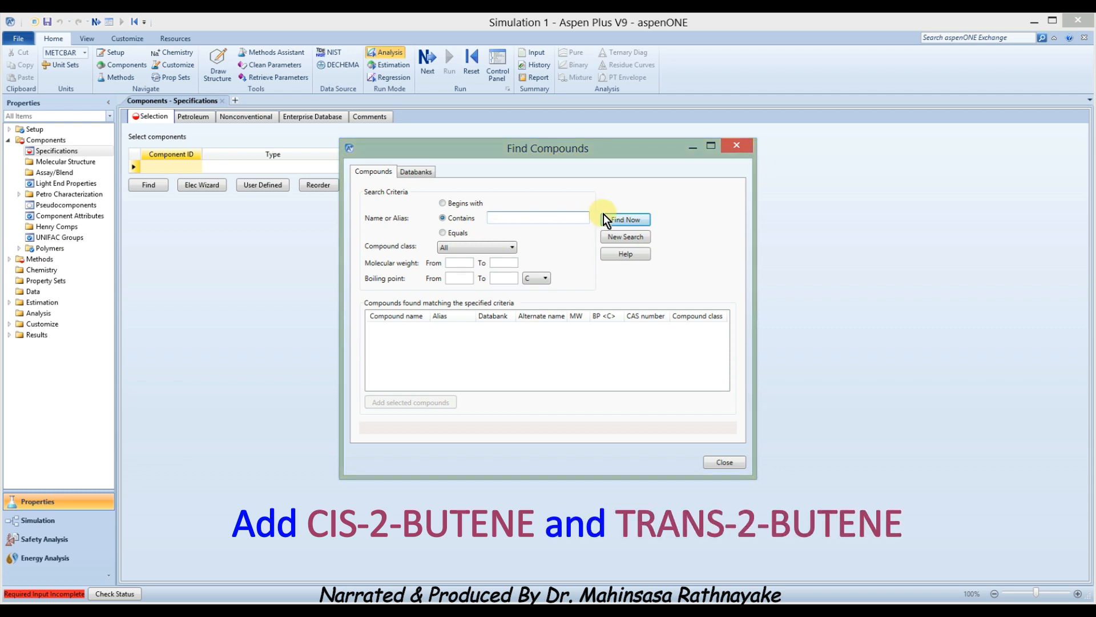
type("Ci")
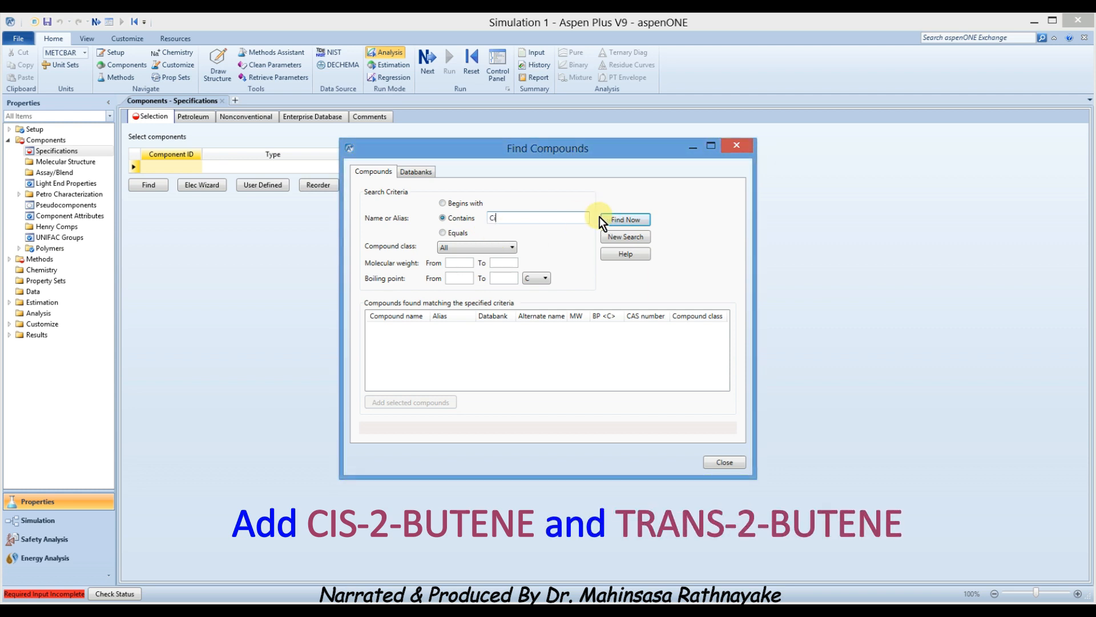
type("s-2-butene")
left_click(610, 215)
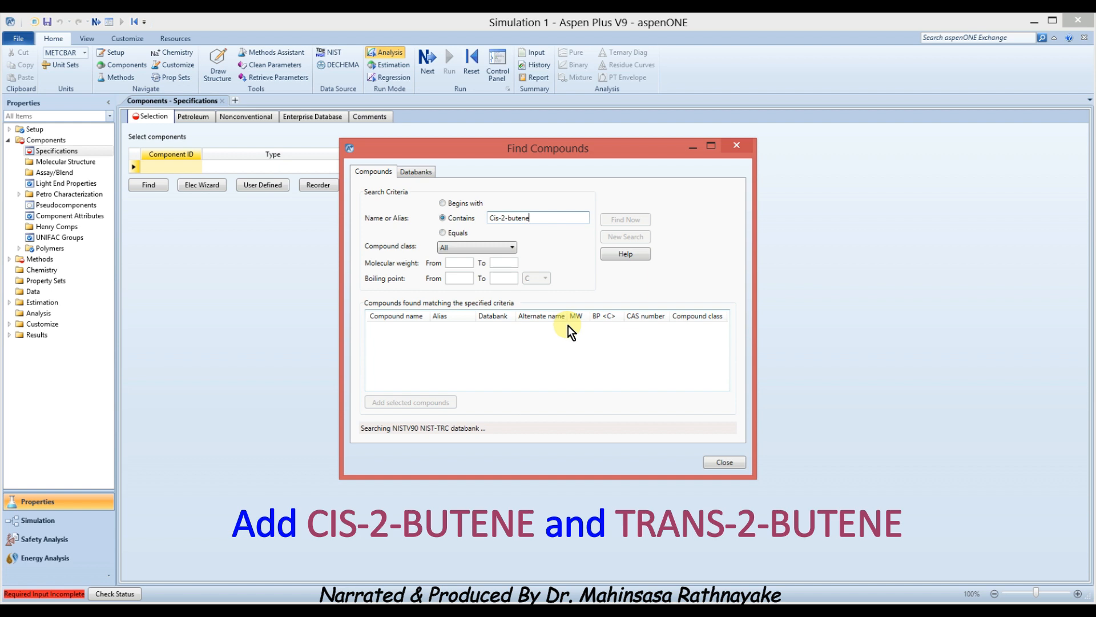
left_click(402, 330)
left_click(414, 403)
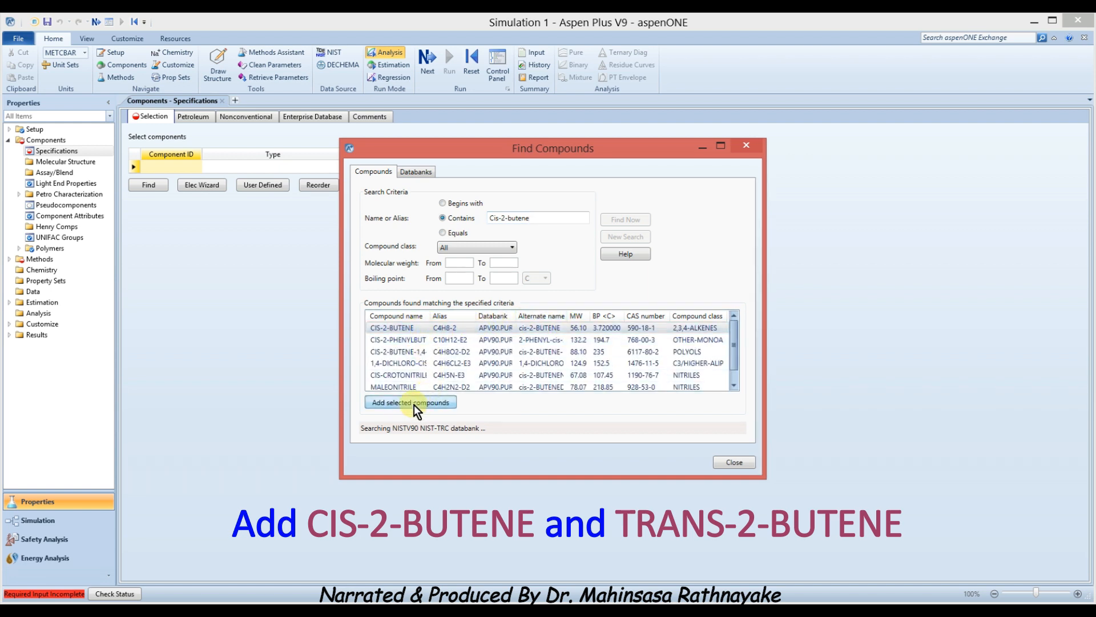
Step: Search the compounds for Trans-2-butene and add TRANS-2-BUTENE as an additional component, keeping CIS-2-BUTENE in the list
left_click(503, 220)
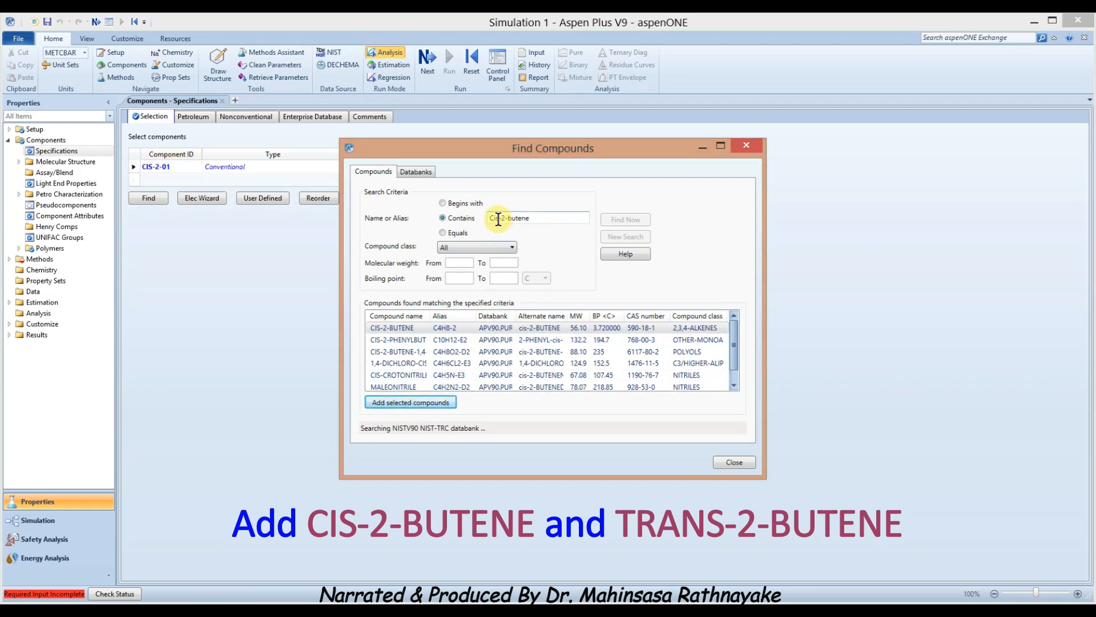
key("BackSpace")
key("BackSpace")
key("BackSpace")
type("Trans")
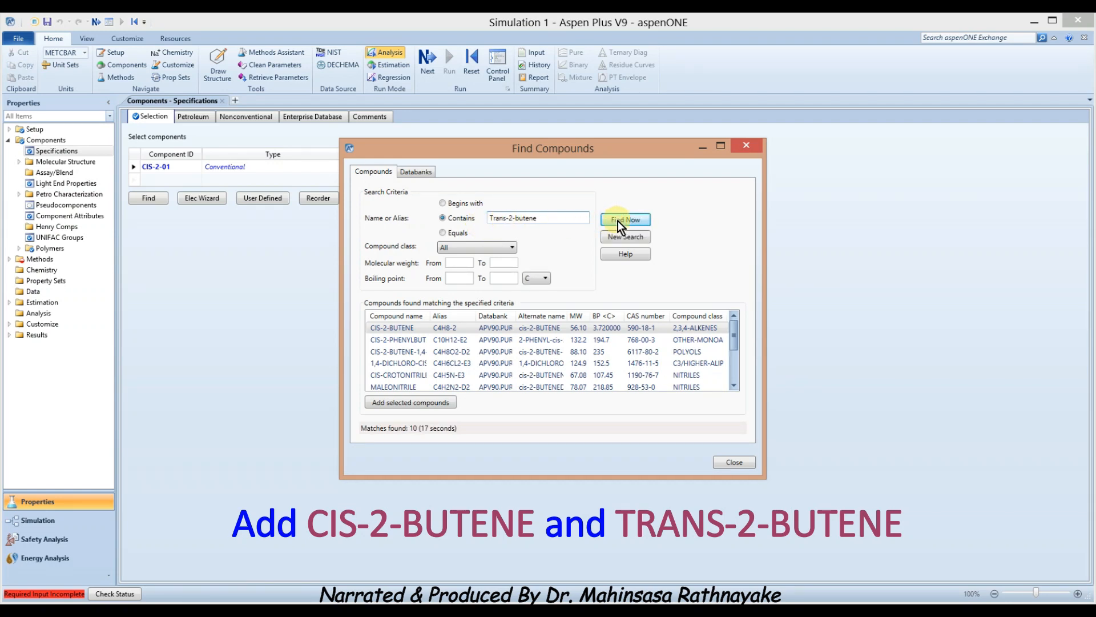
left_click(617, 220)
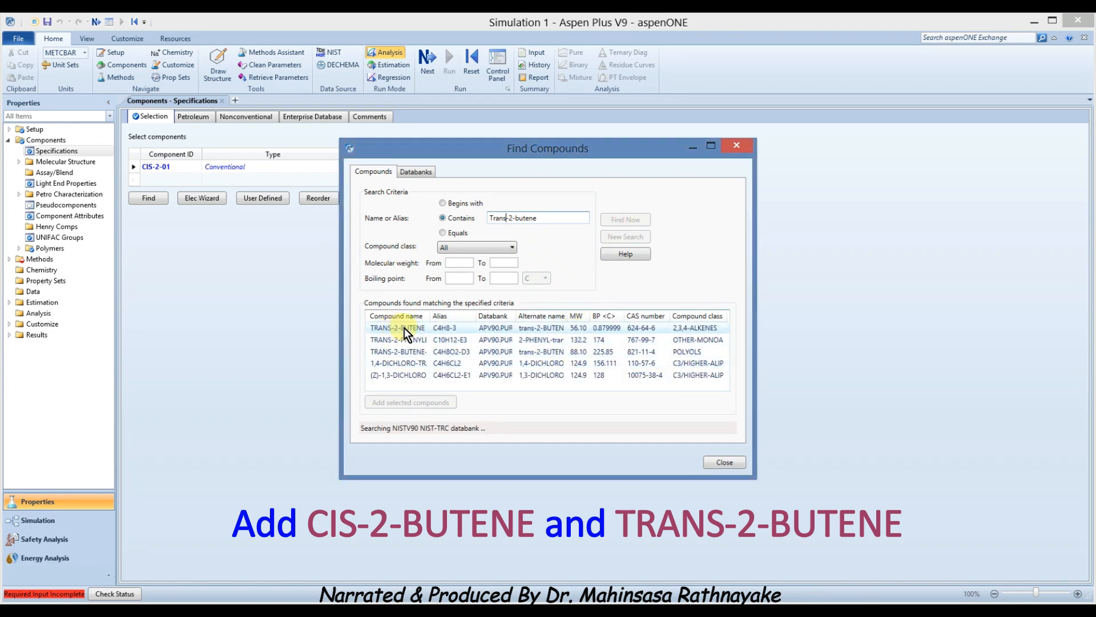
left_click(406, 330)
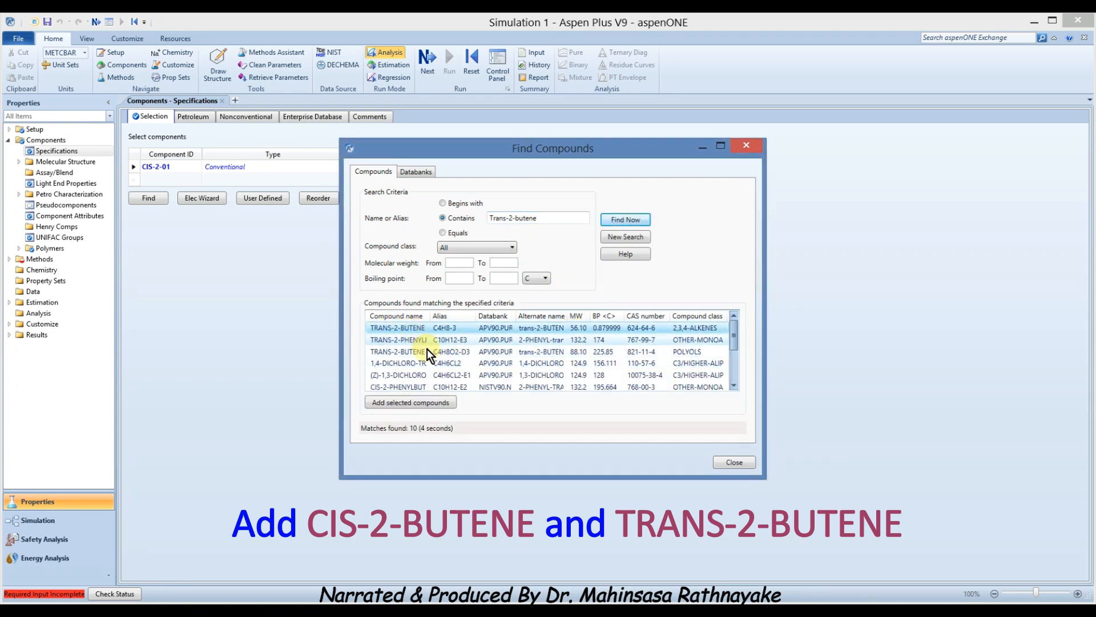
left_click(423, 402)
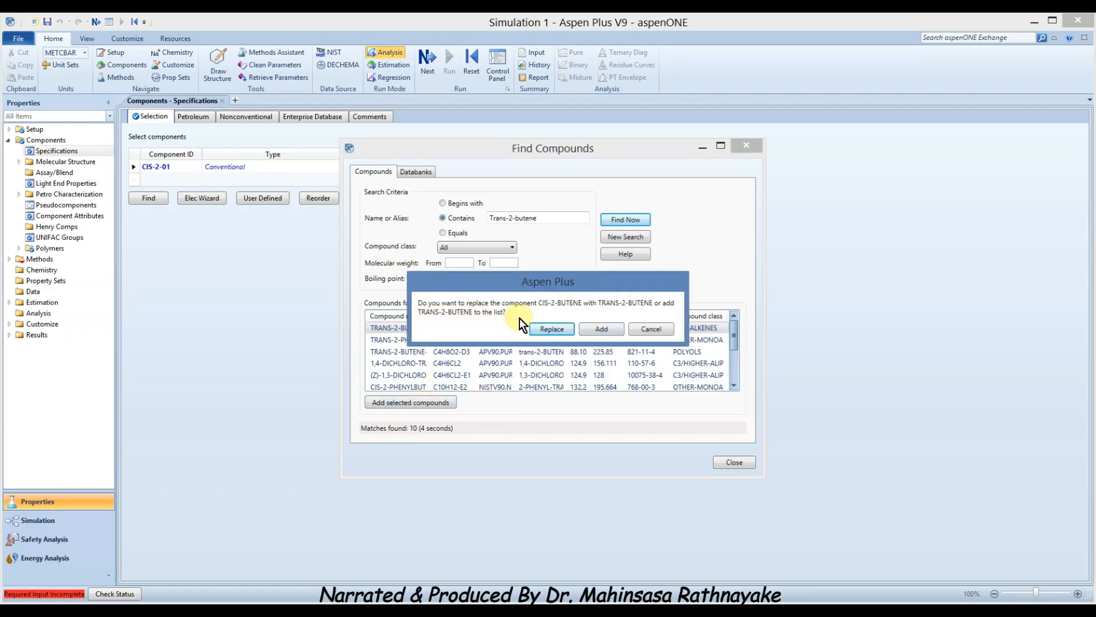
left_click(601, 329)
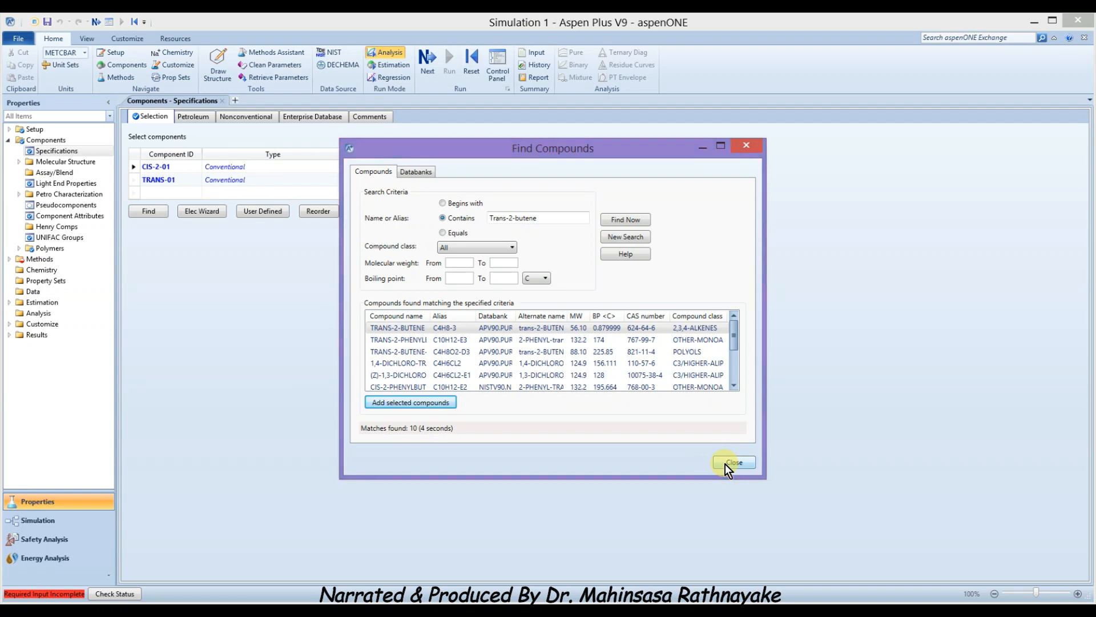
left_click(733, 462)
Step: Rename the component IDs to CIS for CIS-2-BUTENE and TRANS for TRANS-2-BUTENE
left_click(173, 168)
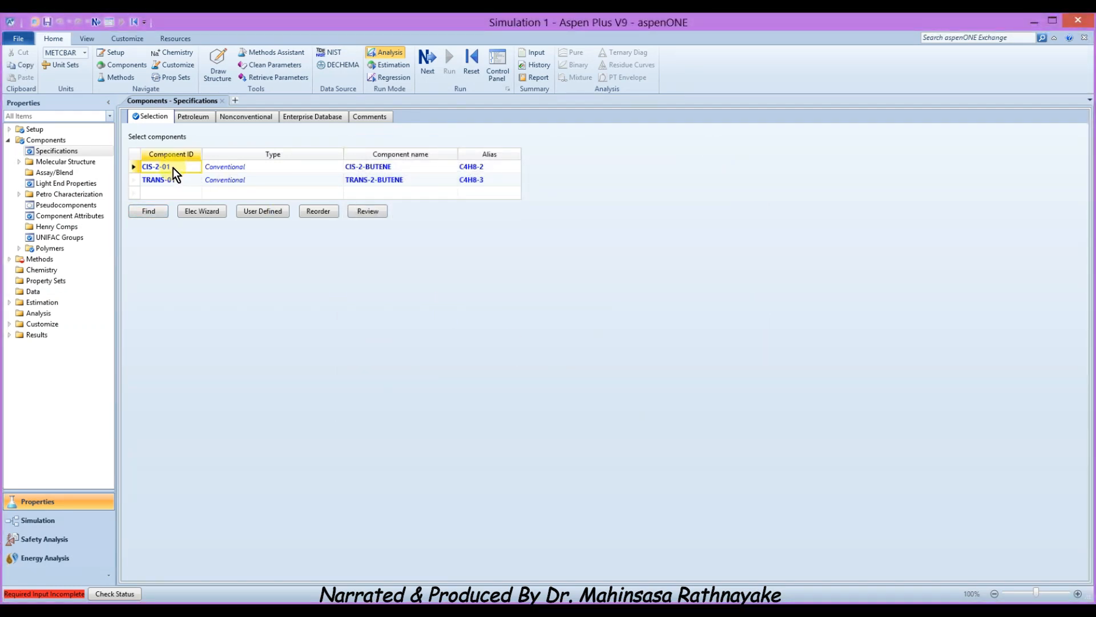
type("CIS")
key("Return")
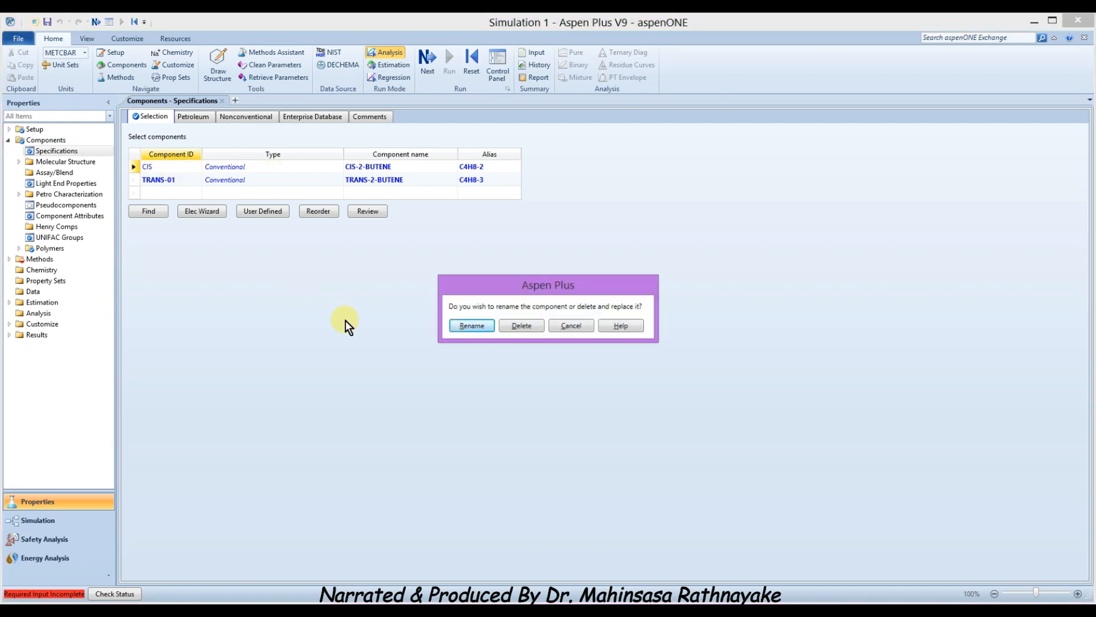
left_click(474, 332)
left_click(179, 184)
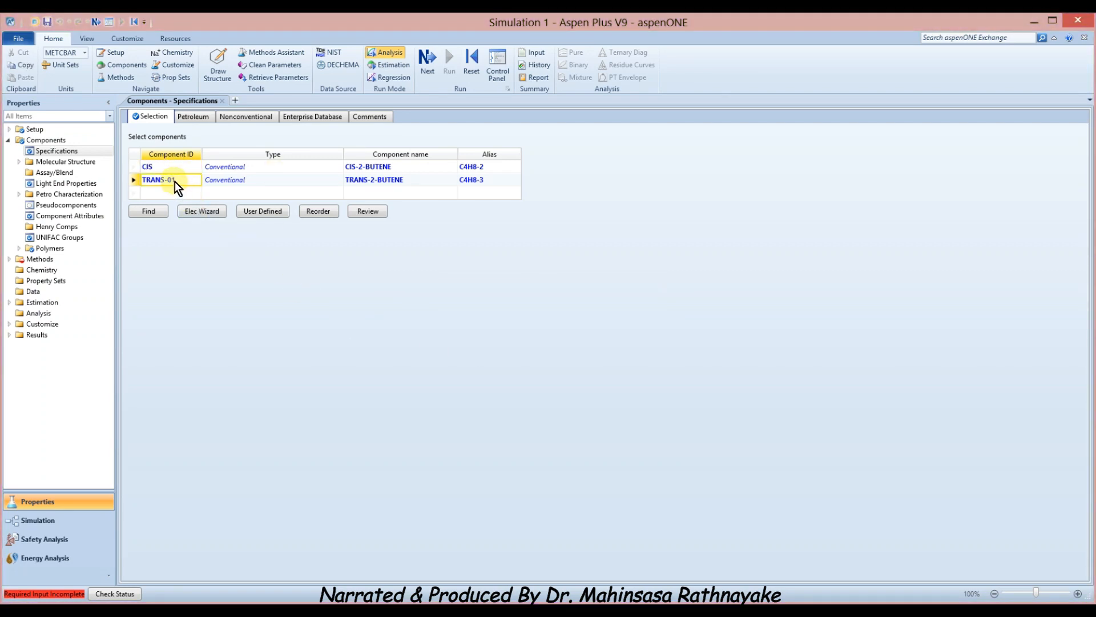
type("TRANS")
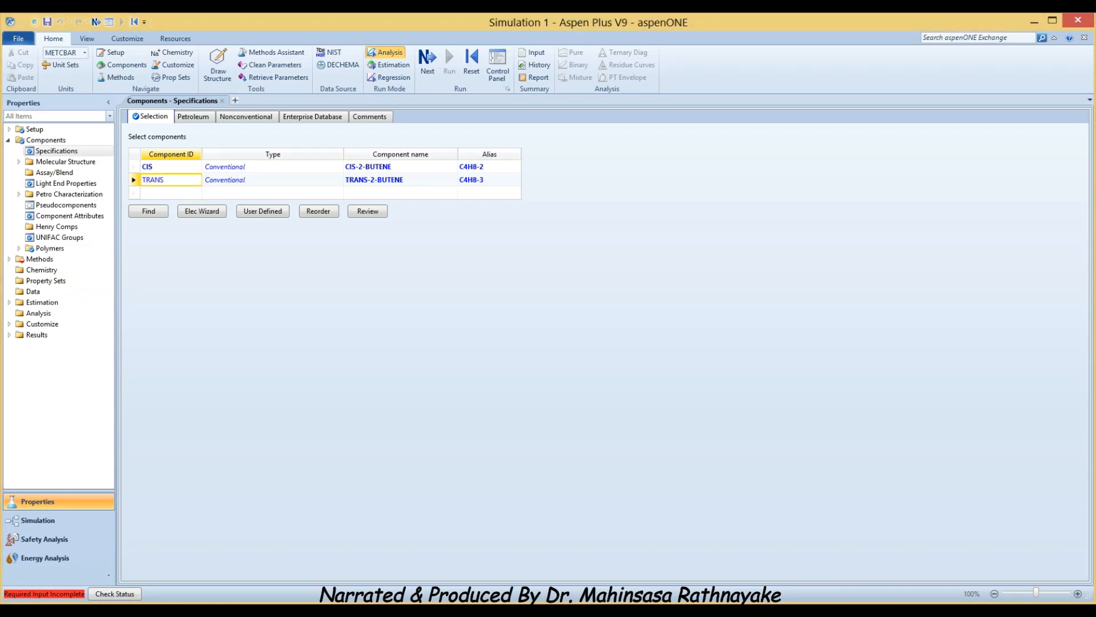
left_click(184, 186)
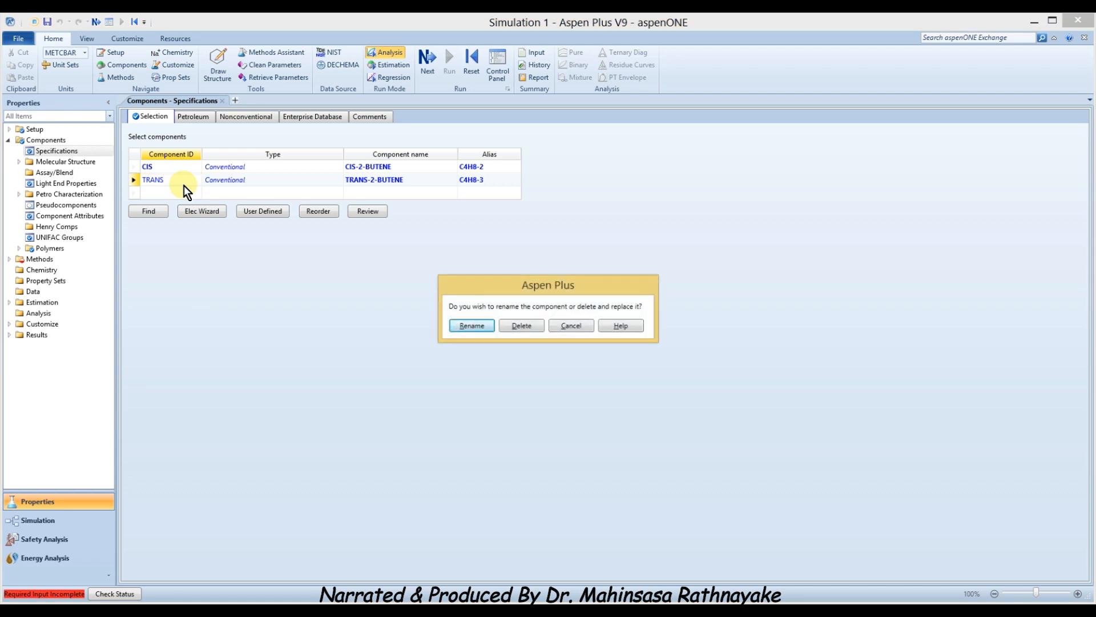
left_click(467, 328)
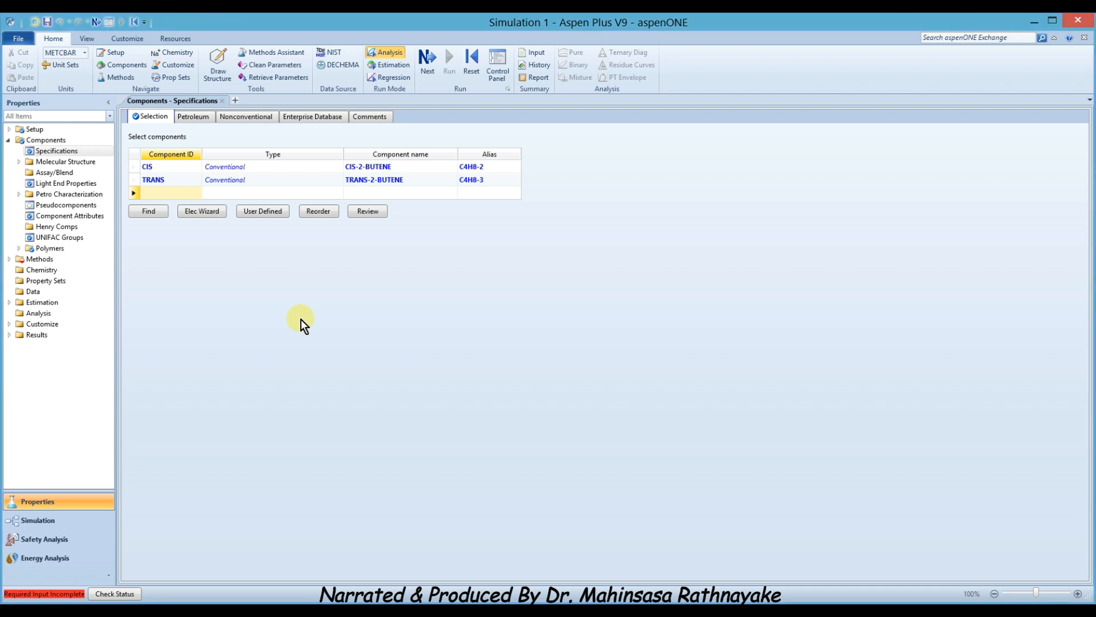
Step: Go on to the property method specifications and choose NRTL as the global method
left_click(431, 64)
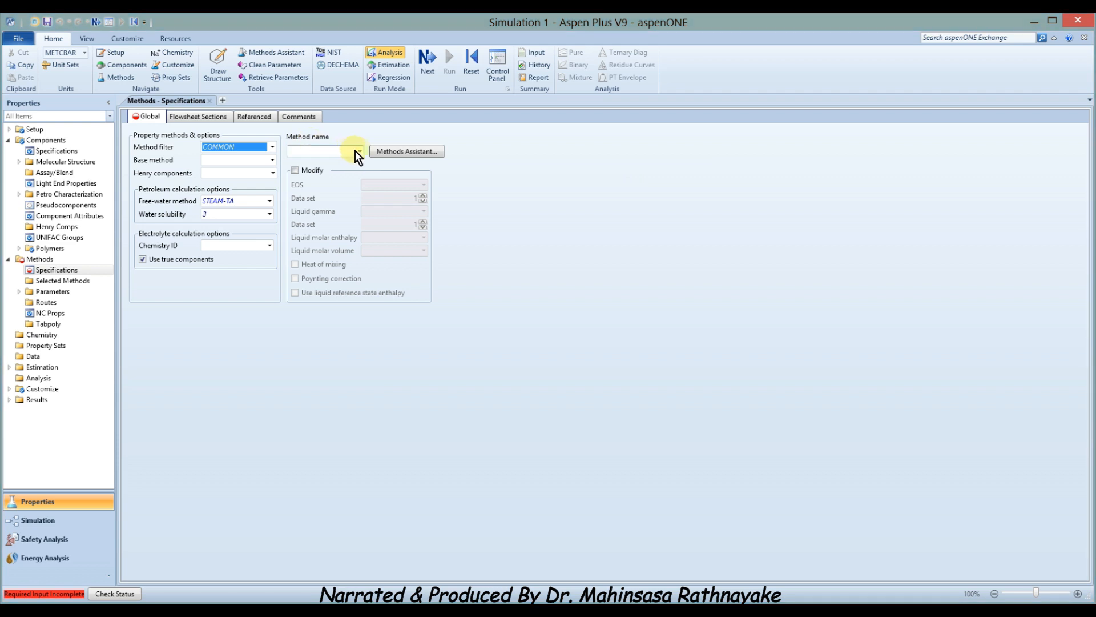
left_click(358, 152)
left_click_drag(358, 188, 358, 211)
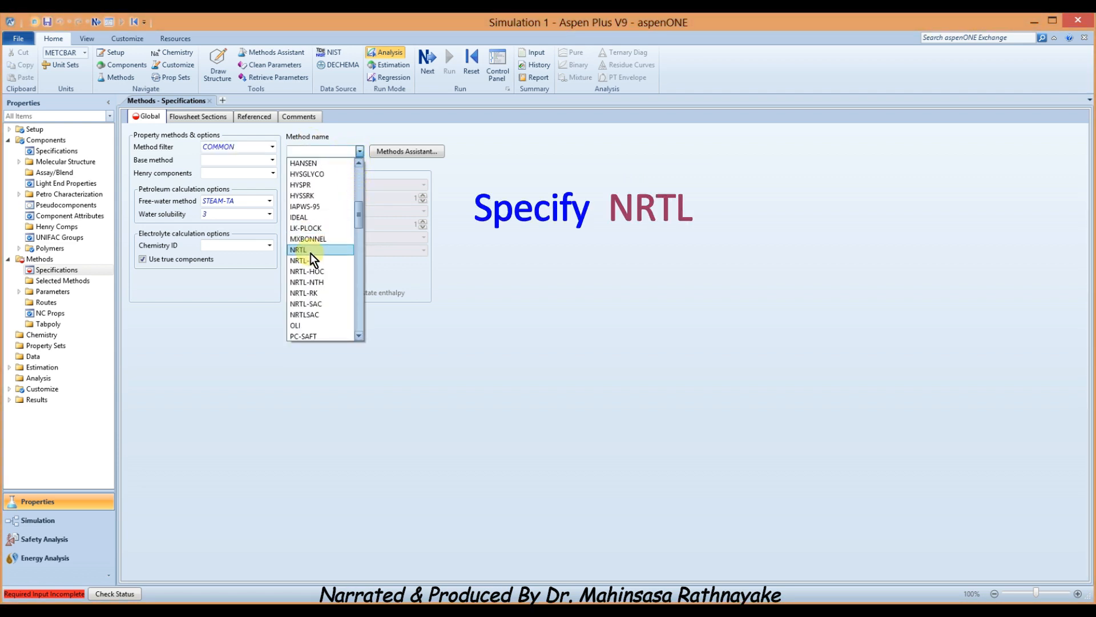
left_click(315, 252)
left_click(337, 376)
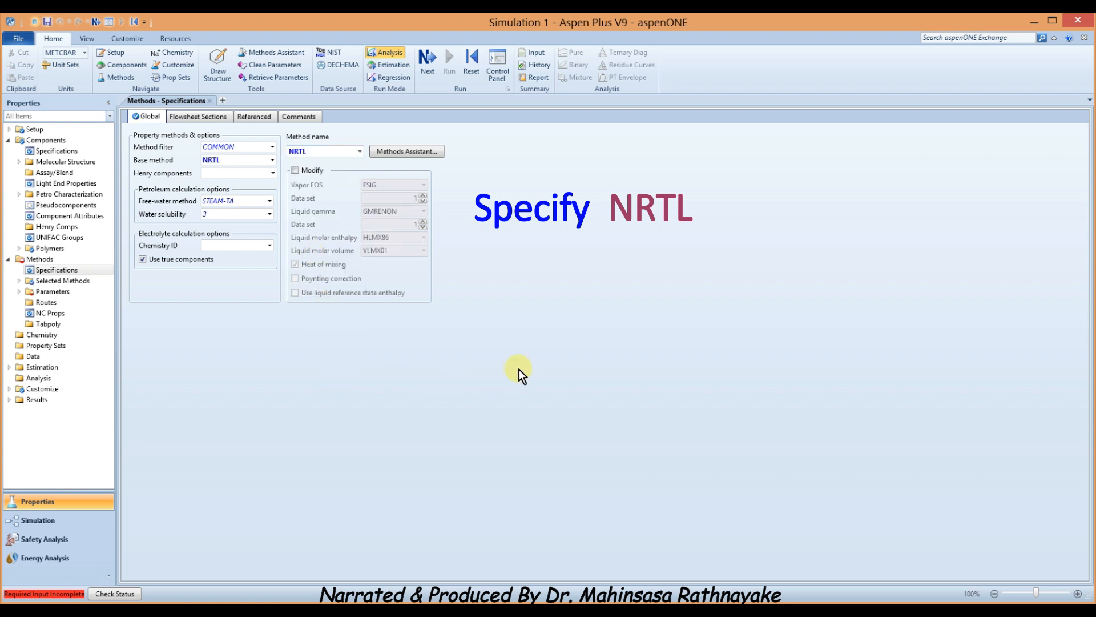
Step: Go through the NRTL binary interaction parameters and run the property analysis/setup
left_click(430, 68)
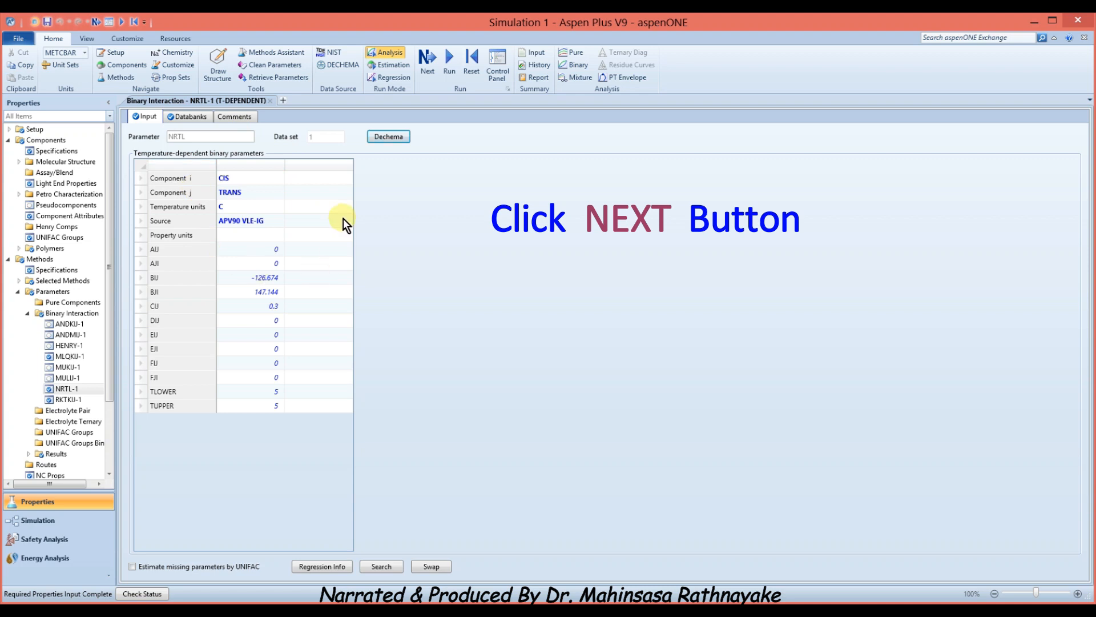
left_click(431, 61)
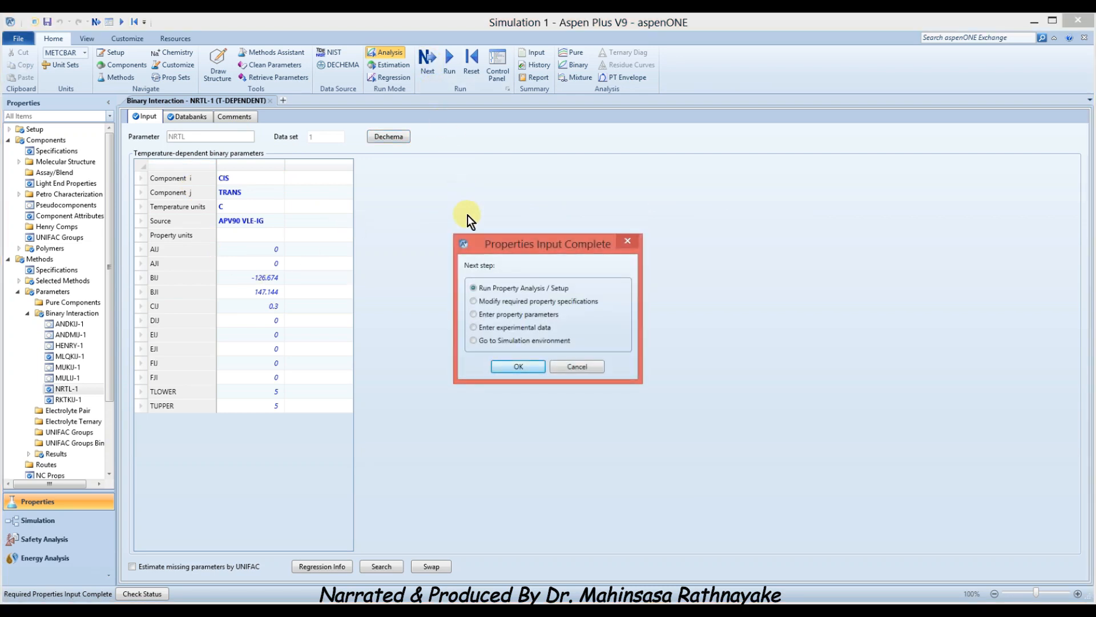
left_click(508, 369)
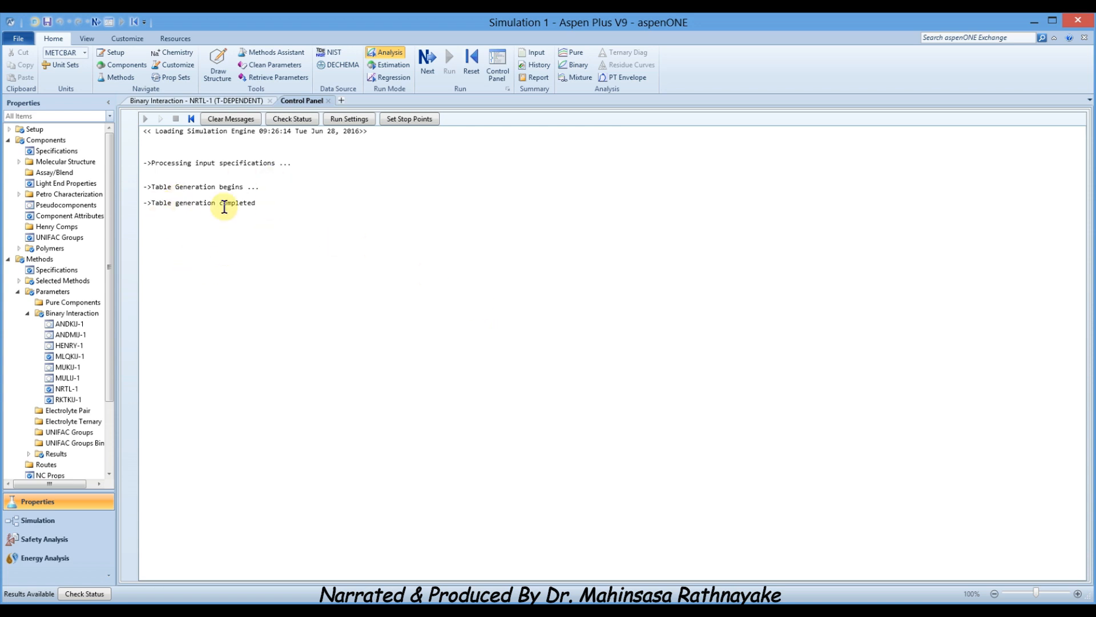
Step: Switch to the Simulation environment and place one Dupl manipulator block on the main flowsheet
left_click(32, 525)
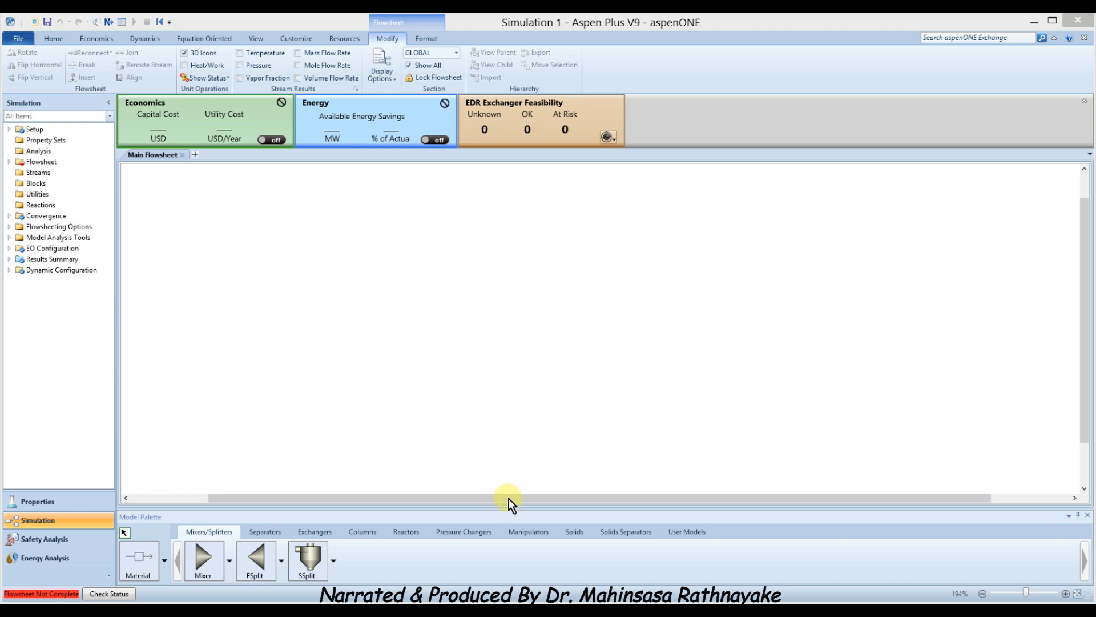
left_click(518, 531)
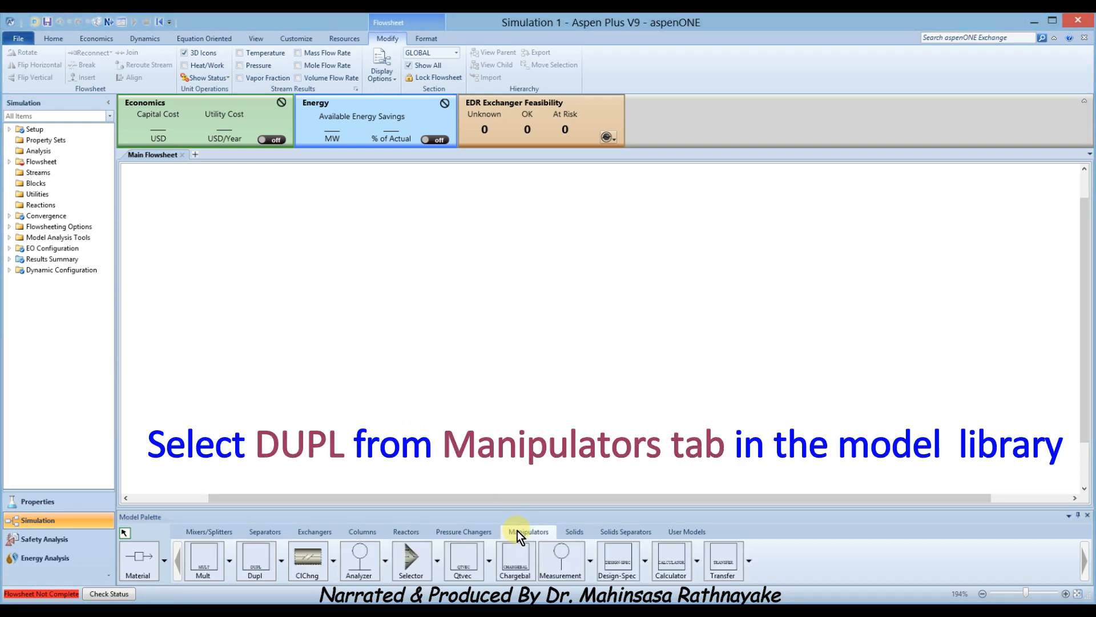
left_click(255, 562)
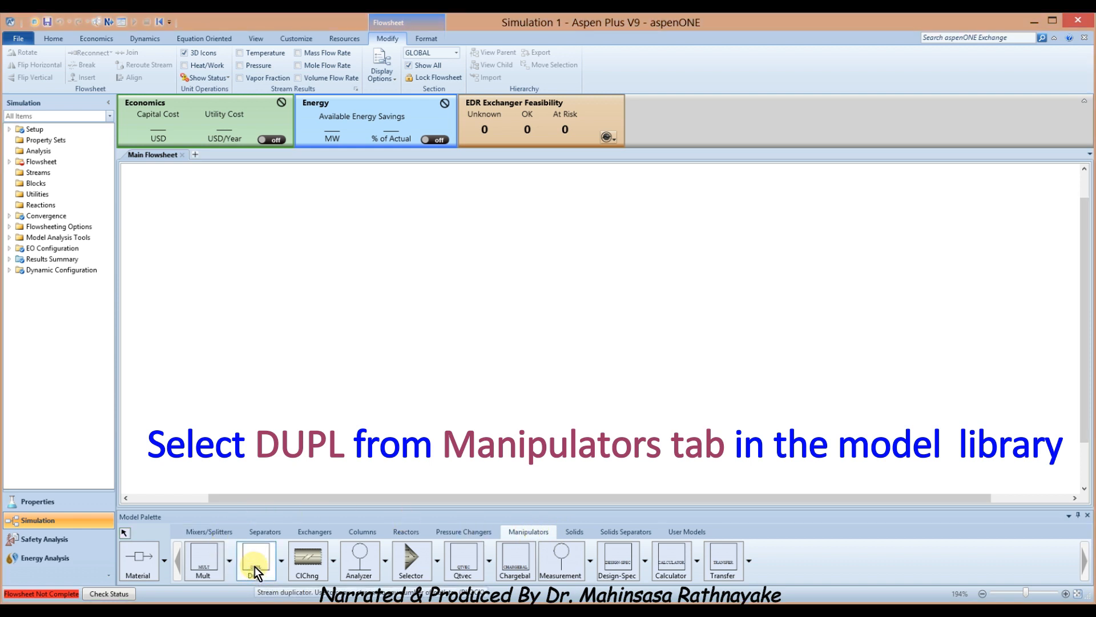
left_click(352, 316)
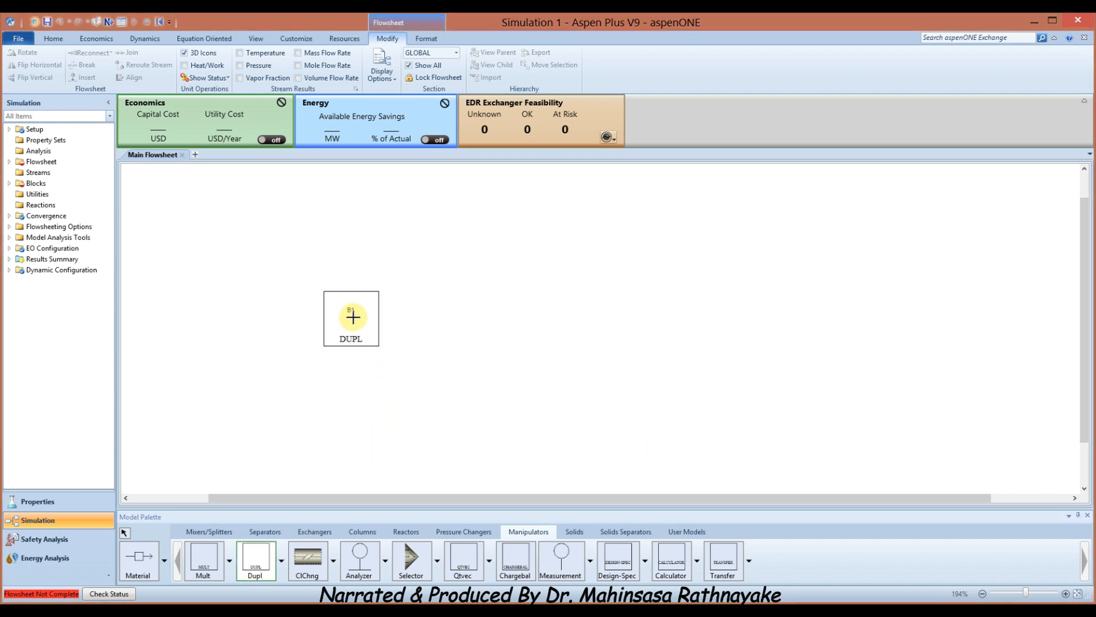
right_click(340, 373)
Step: Rename the duplicator block to DUPL and move its name label just below the block
right_click(354, 313)
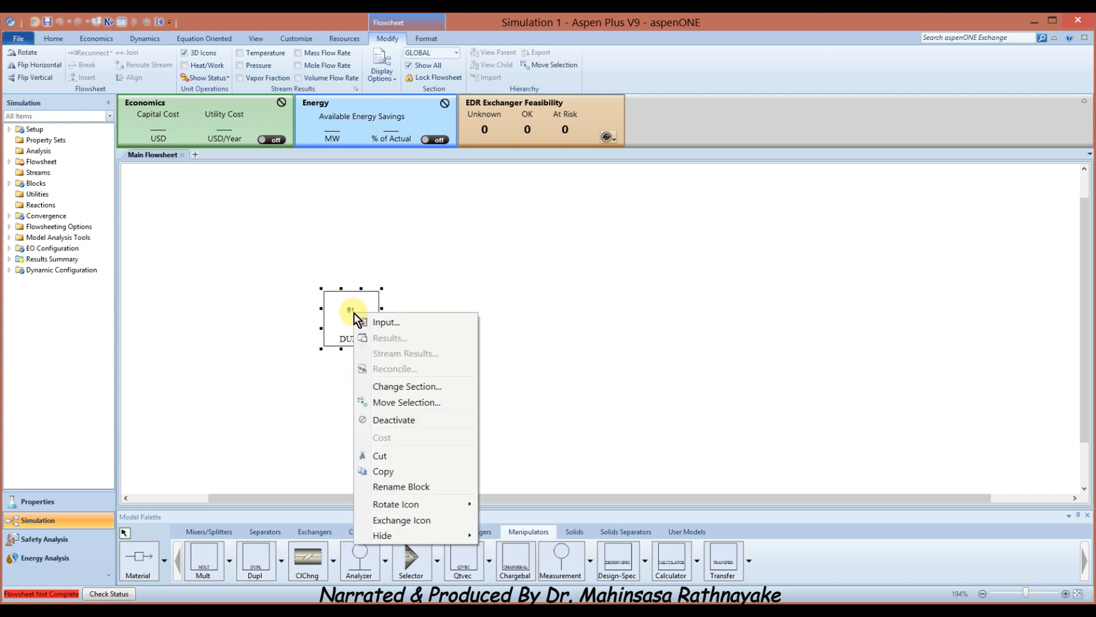
left_click(387, 483)
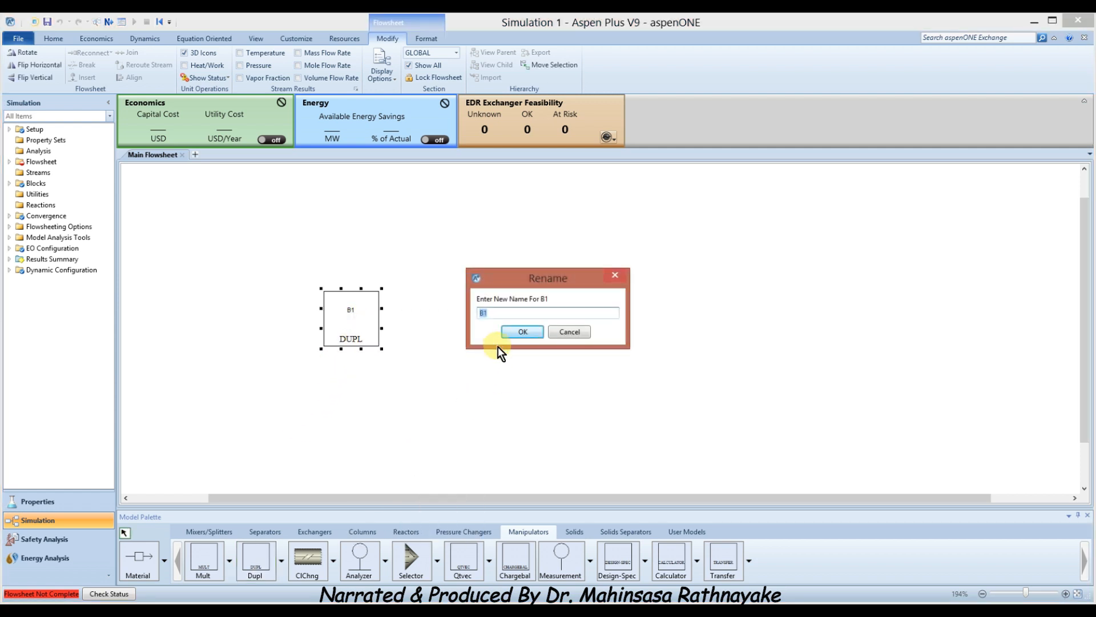
type("DUPL")
left_click(518, 333)
left_click_drag(352, 310, 351, 358)
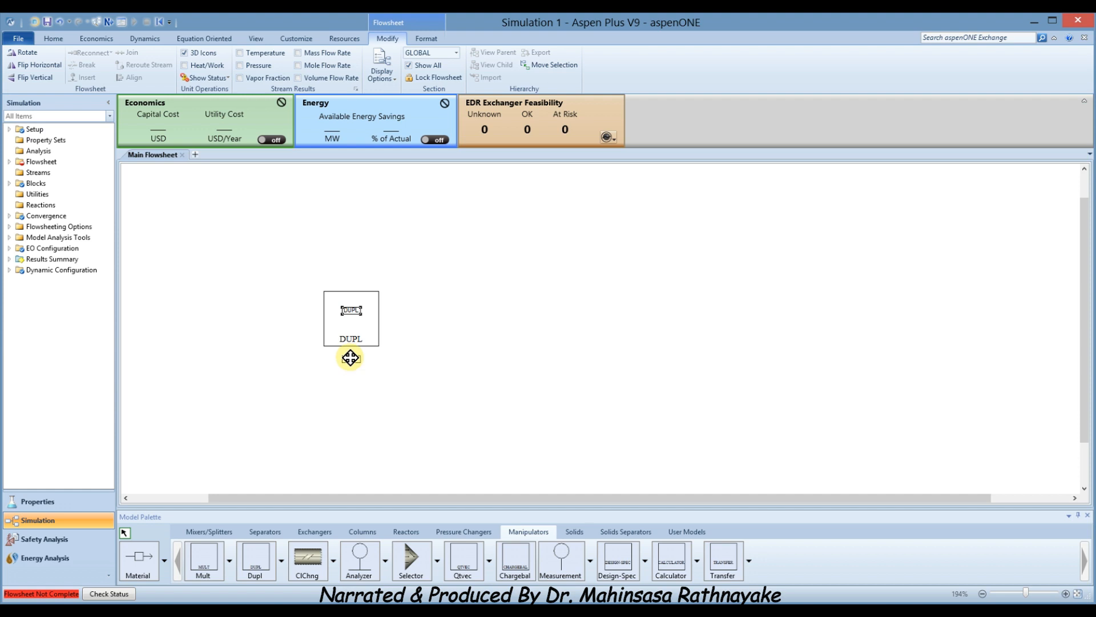
Step: Draw a material stream feeding the inlet of the DUPL block
left_click(139, 557)
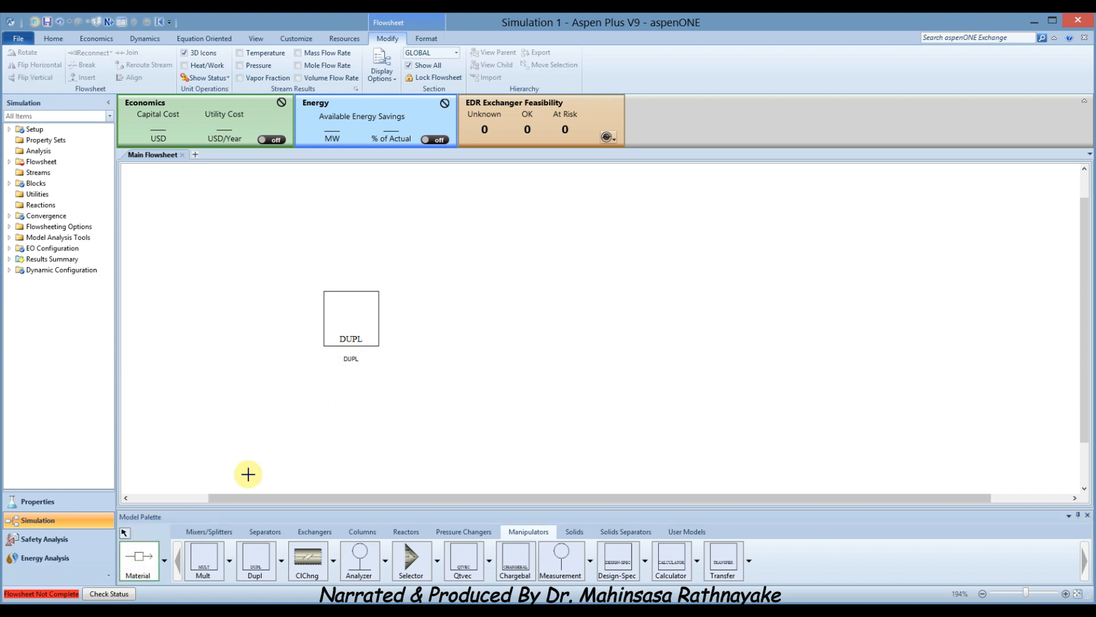
left_click(317, 320)
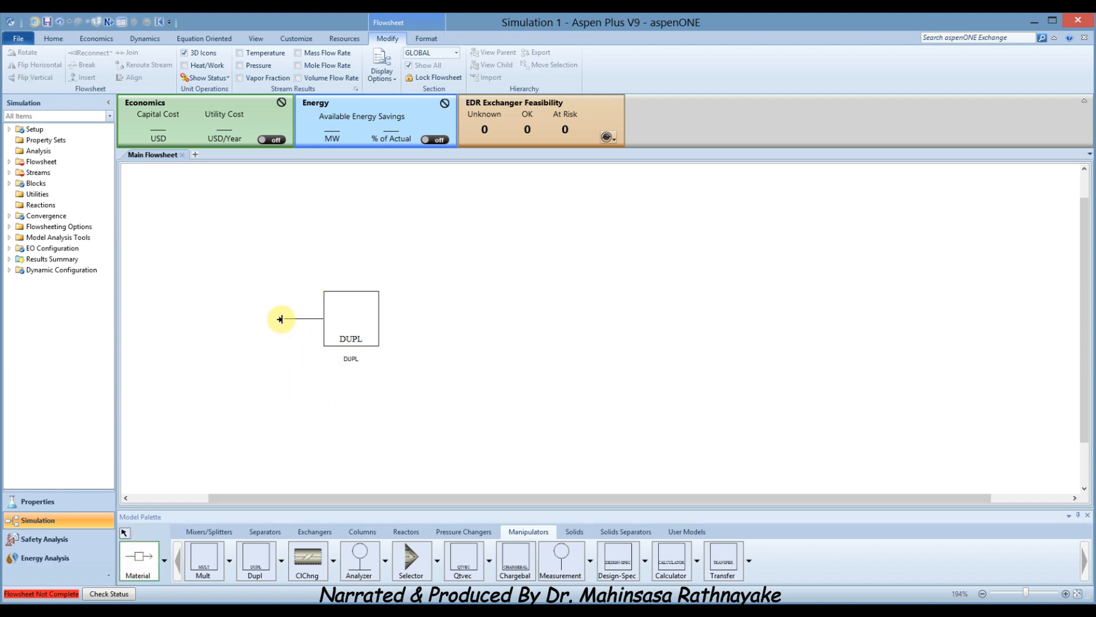
left_click(238, 320)
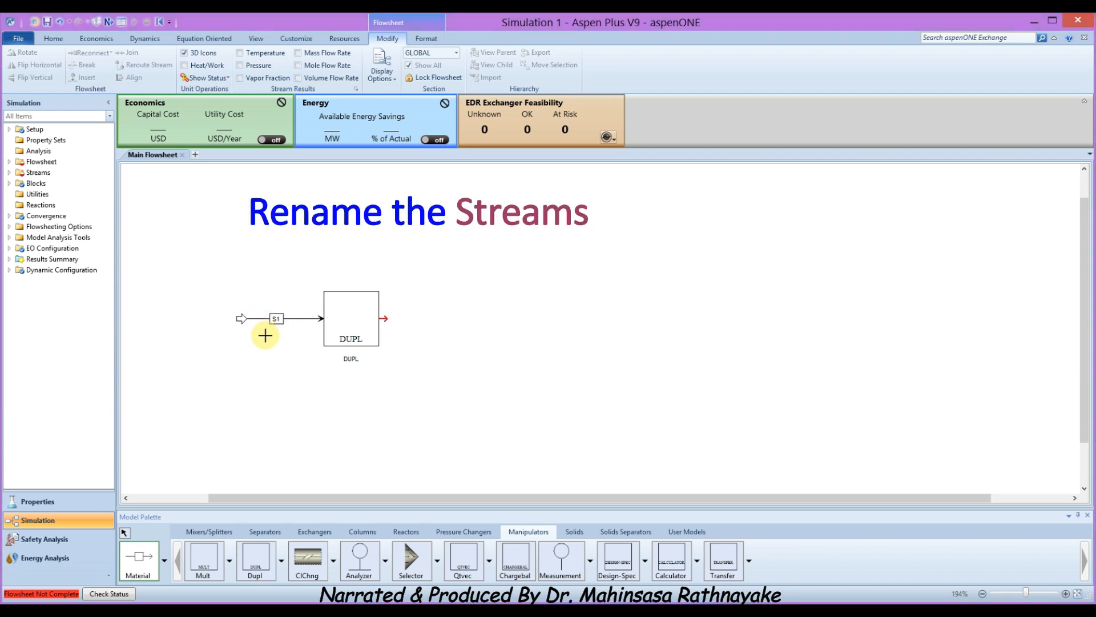
right_click(264, 335)
Step: Rename the inlet material stream of the DUPL block to FEED
right_click(275, 318)
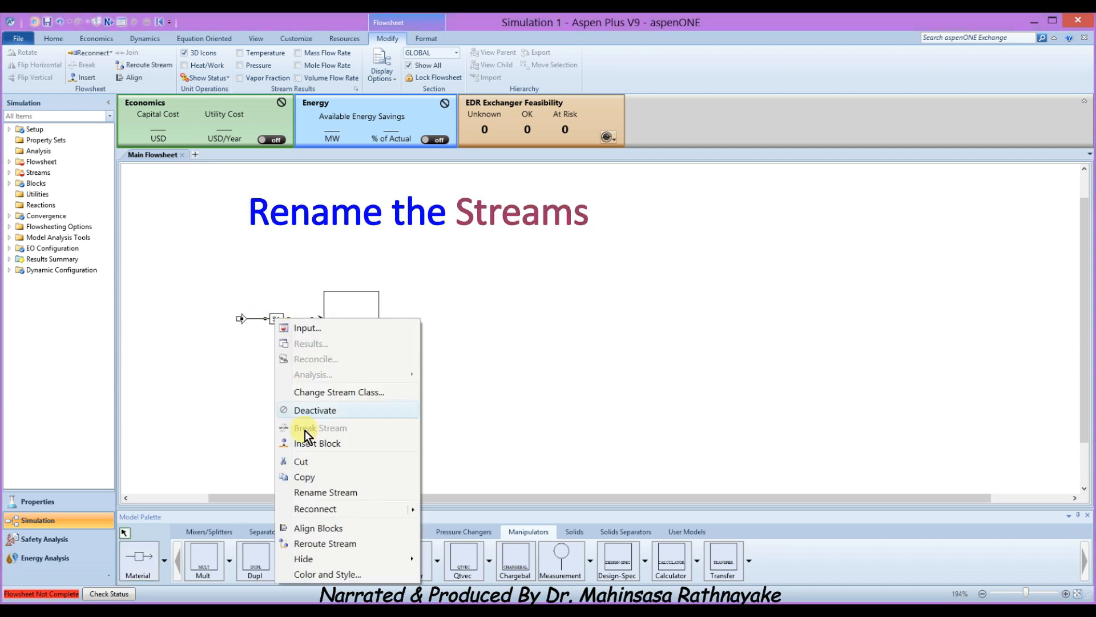
left_click(311, 492)
type("FEED")
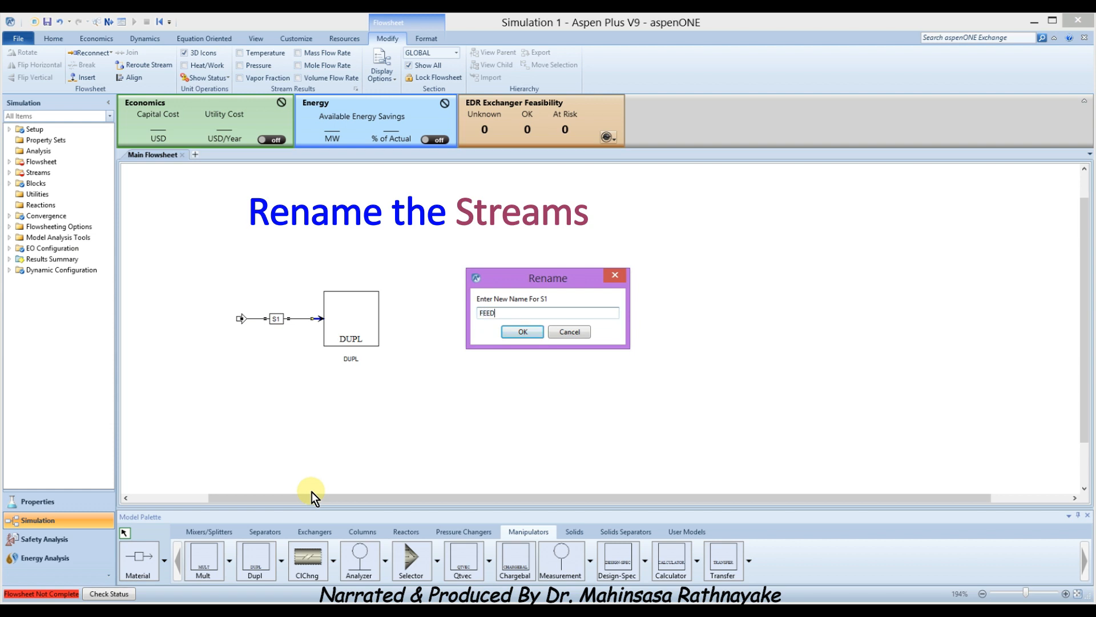
left_click(516, 334)
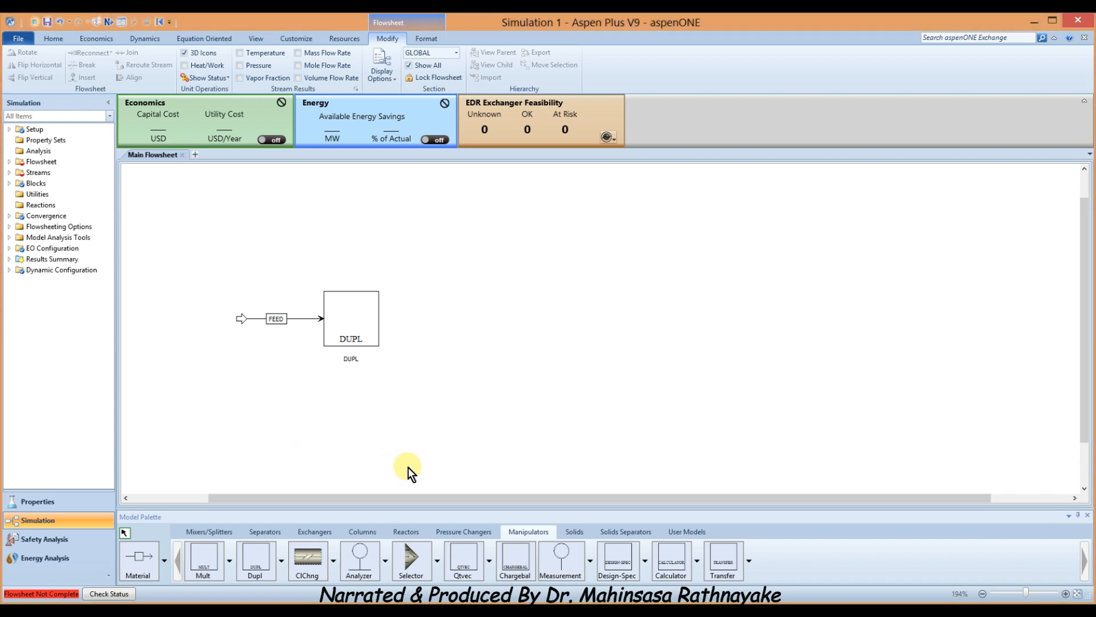
Step: Place one RCSTR reactor block on the flowsheet, above and to the right of the DUPL block
left_click(405, 530)
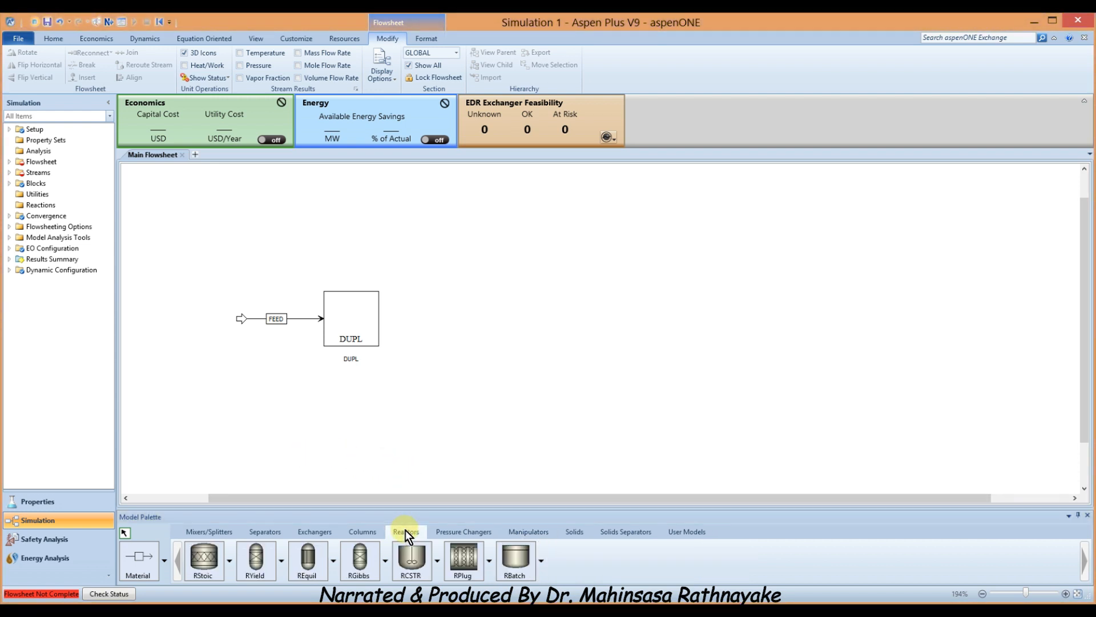
left_click(410, 558)
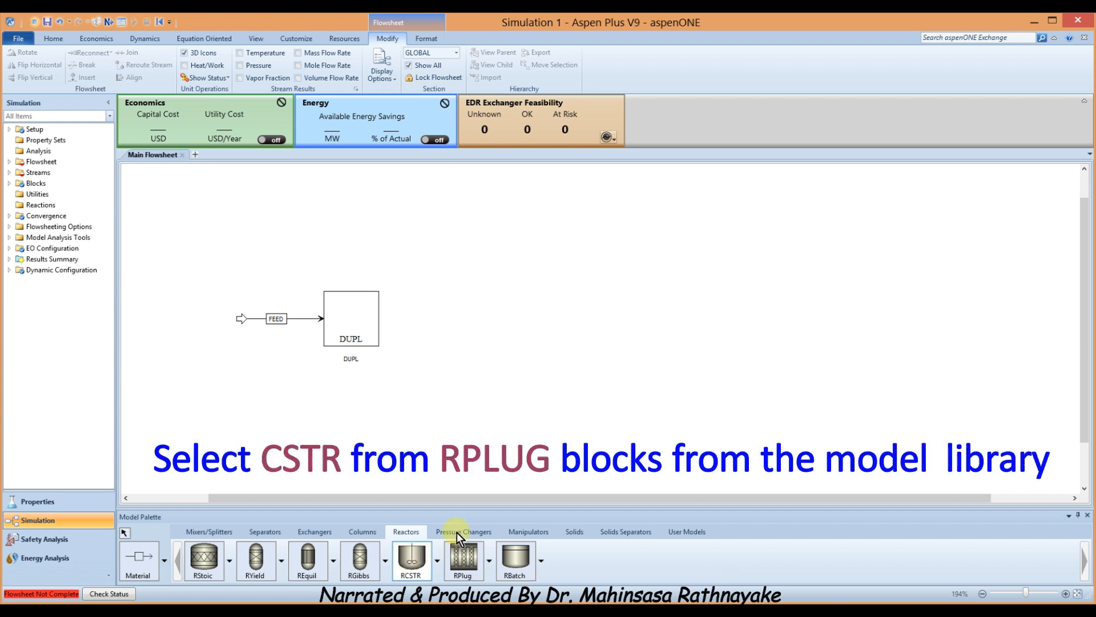
left_click(472, 233)
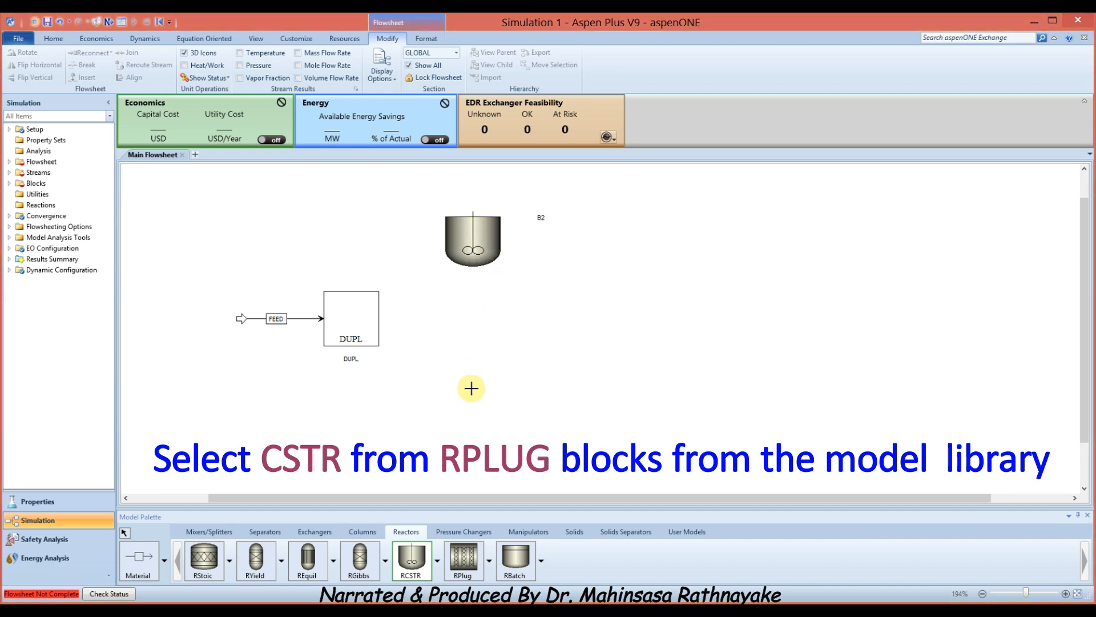
right_click(506, 335)
Step: Move the stirred-tank reactor's name label just below the block and rename the block CSTR
left_click_drag(539, 218, 474, 278)
right_click(481, 242)
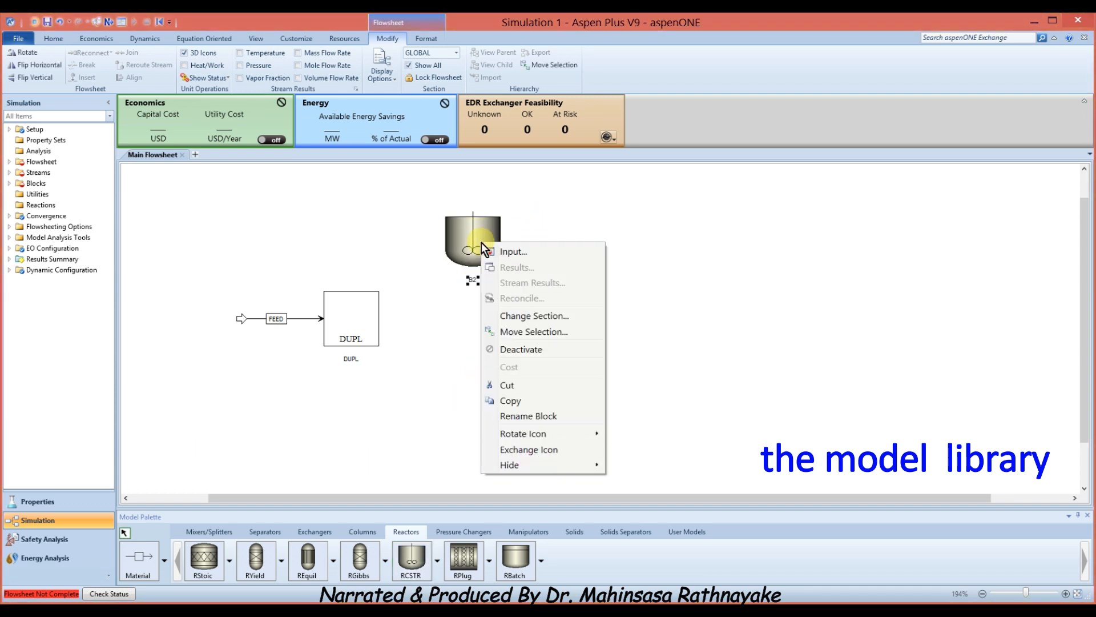
left_click(517, 416)
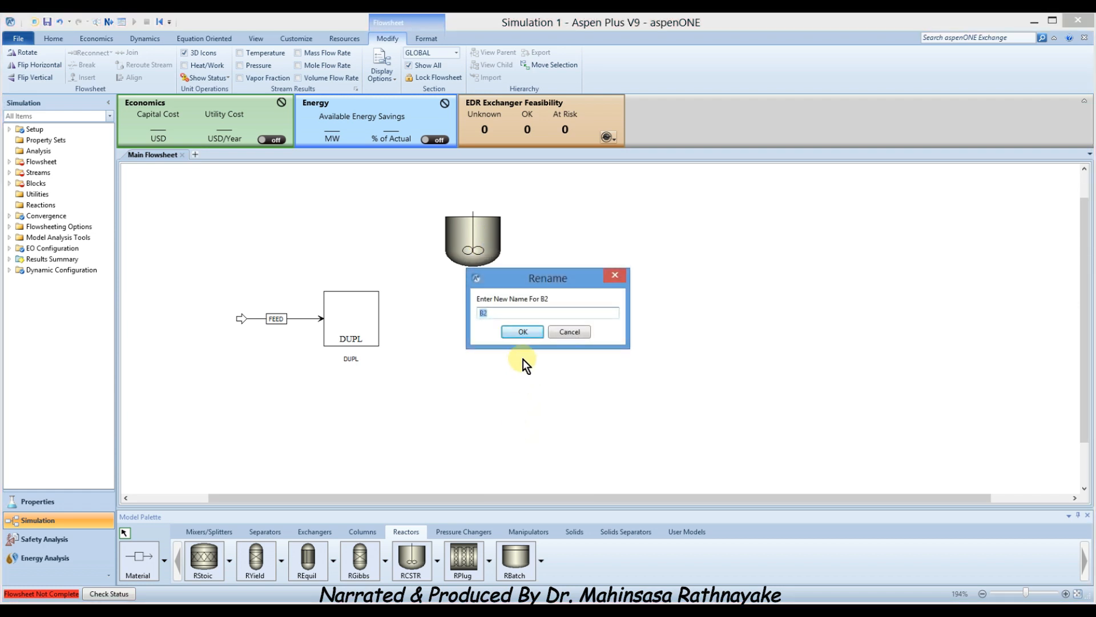
type("CSTR")
left_click(520, 334)
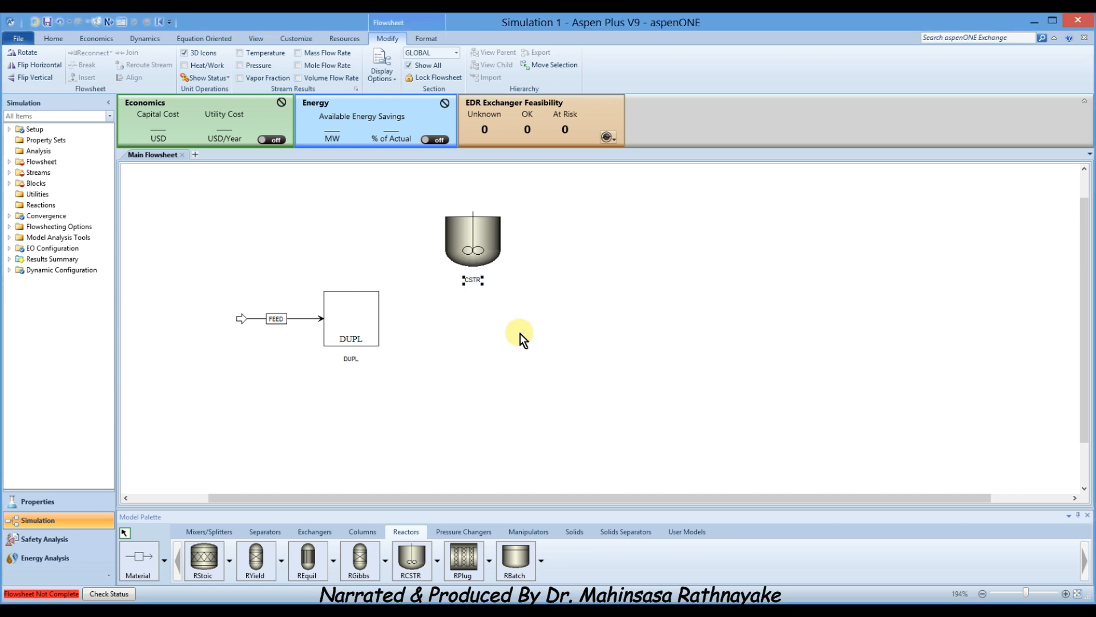
left_click(519, 334)
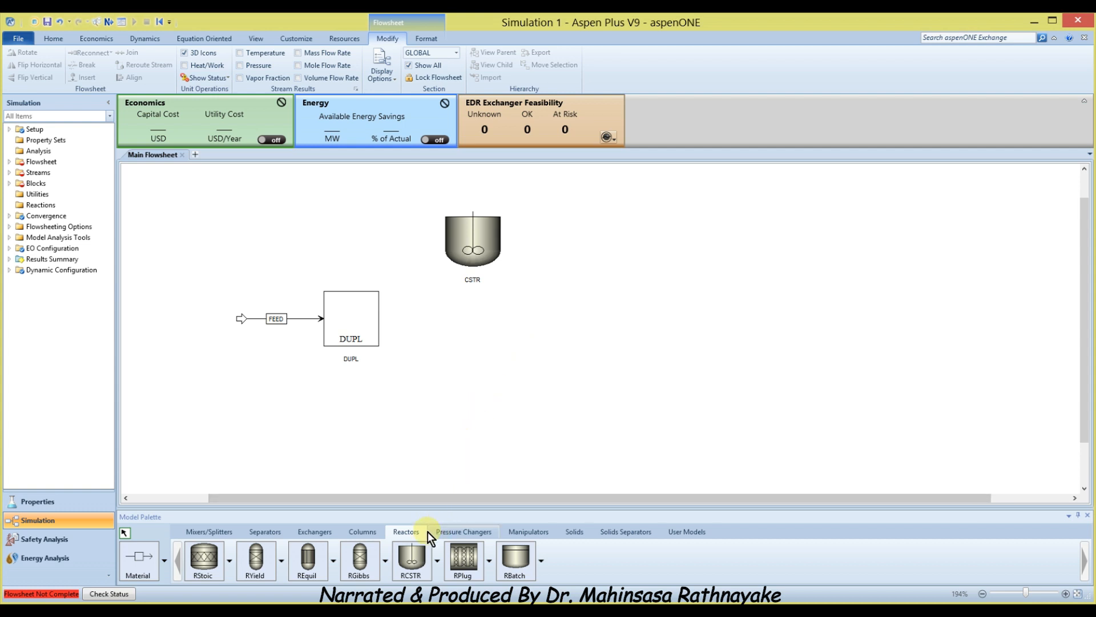
Step: Place an RPlug reactor block named PFR below the CSTR block and move its name label just beneath it
left_click(461, 563)
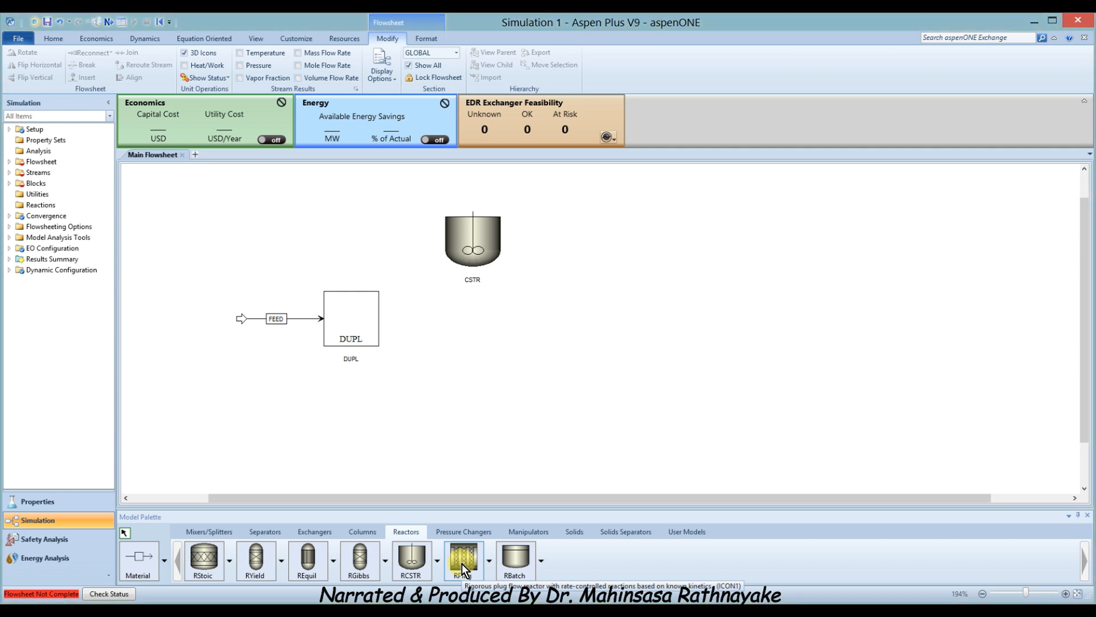
left_click(479, 378)
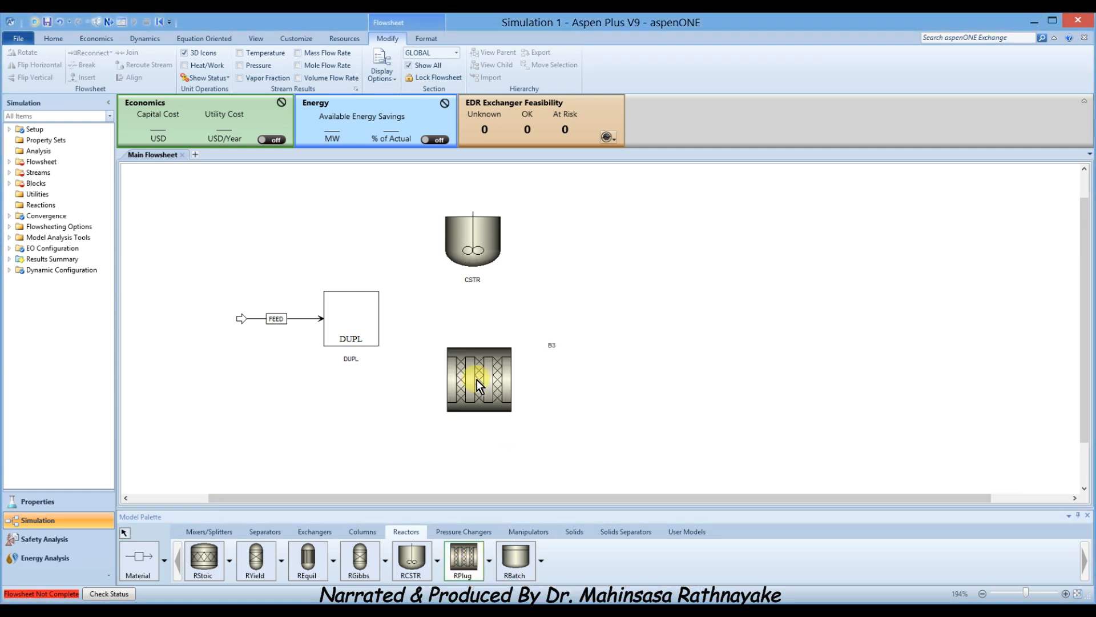
right_click(477, 372)
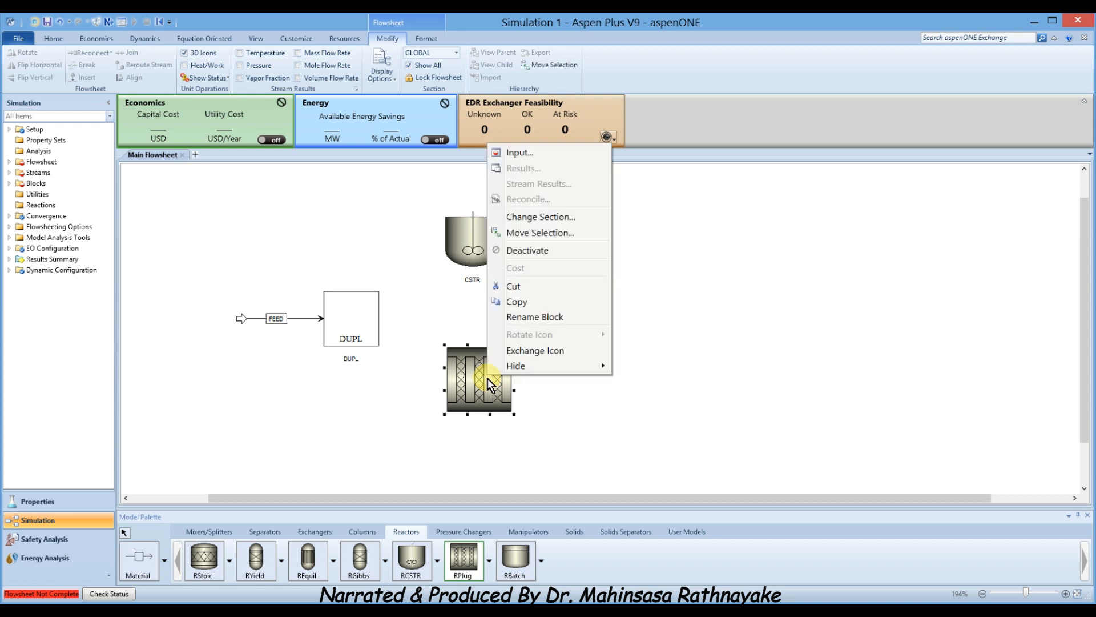
left_click(510, 321)
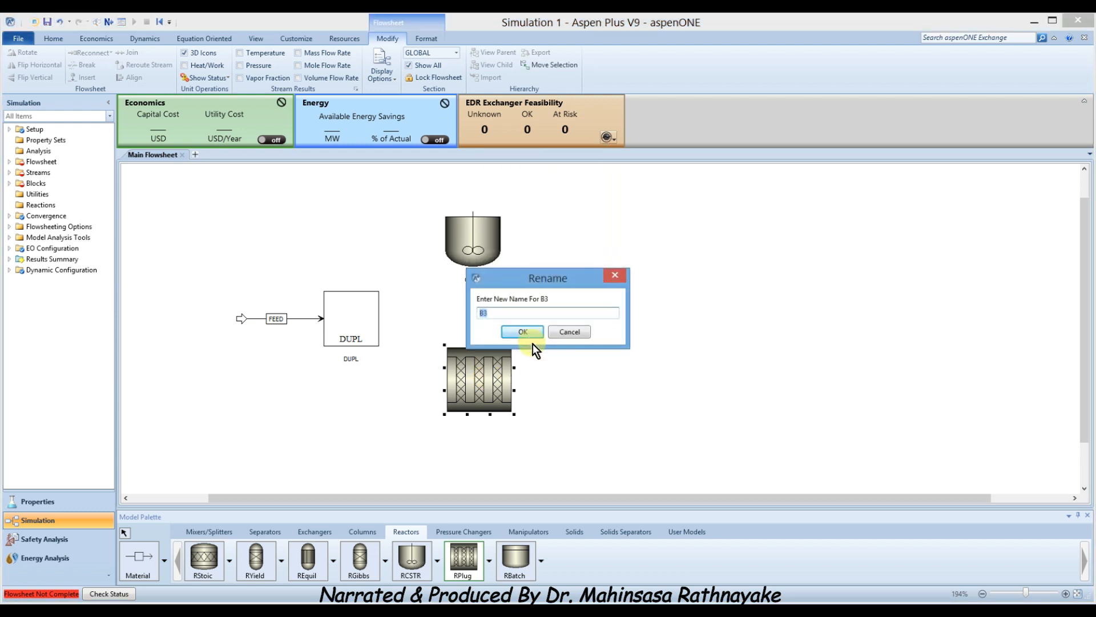
type("PFR")
left_click(522, 333)
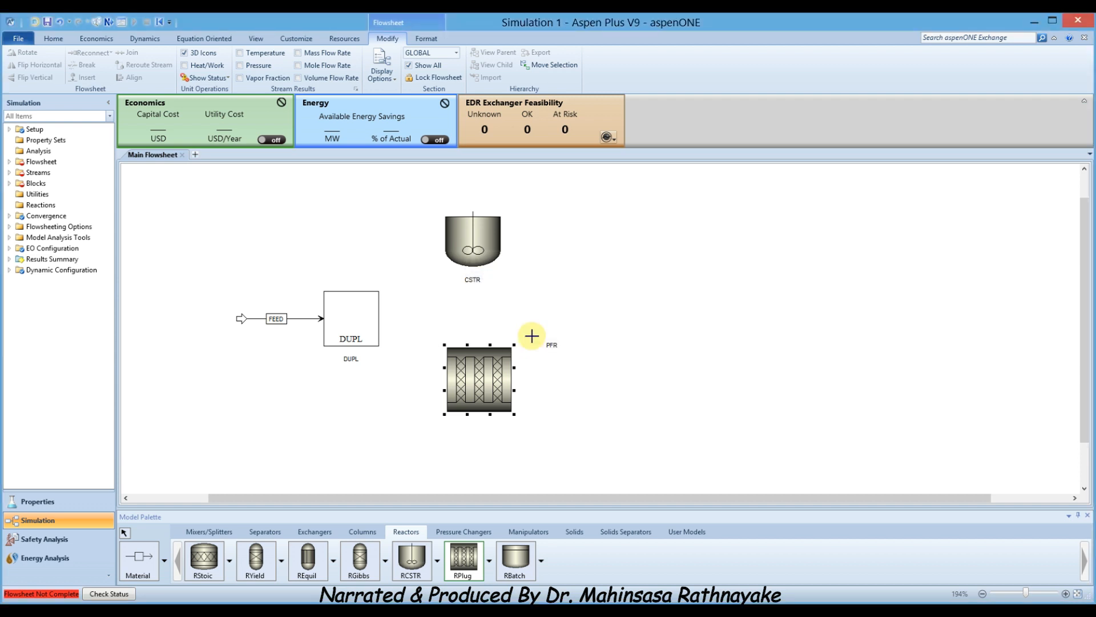
left_click(553, 345)
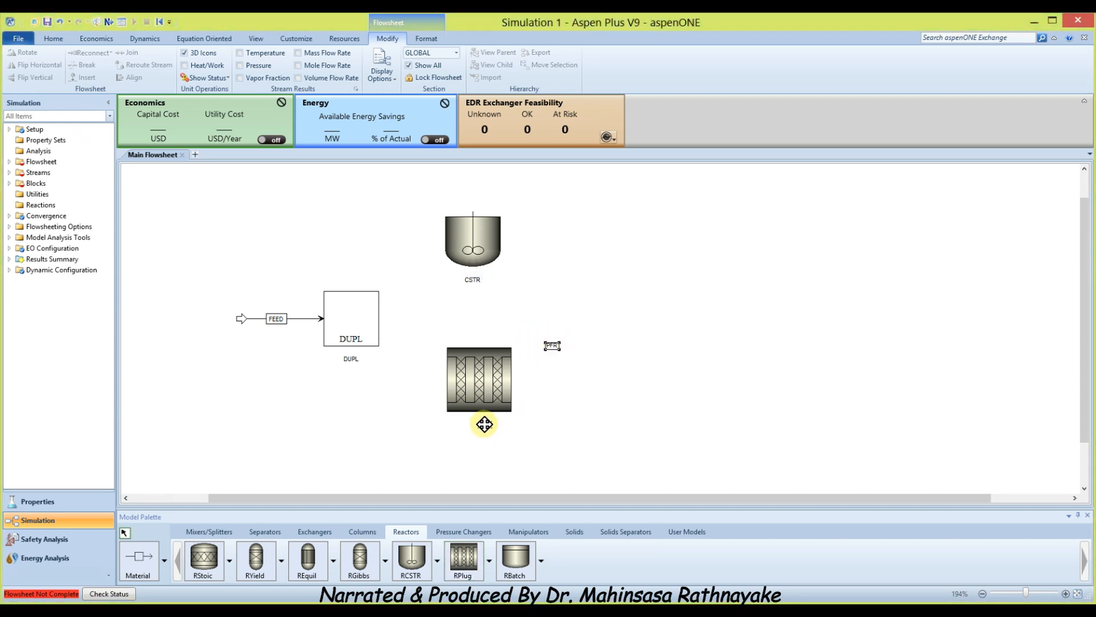
left_click_drag(478, 422, 478, 423)
Step: Draw two material streams from the DUPL outlet, one to the CSTR feed port and one to the PFR feed port
left_click(139, 558)
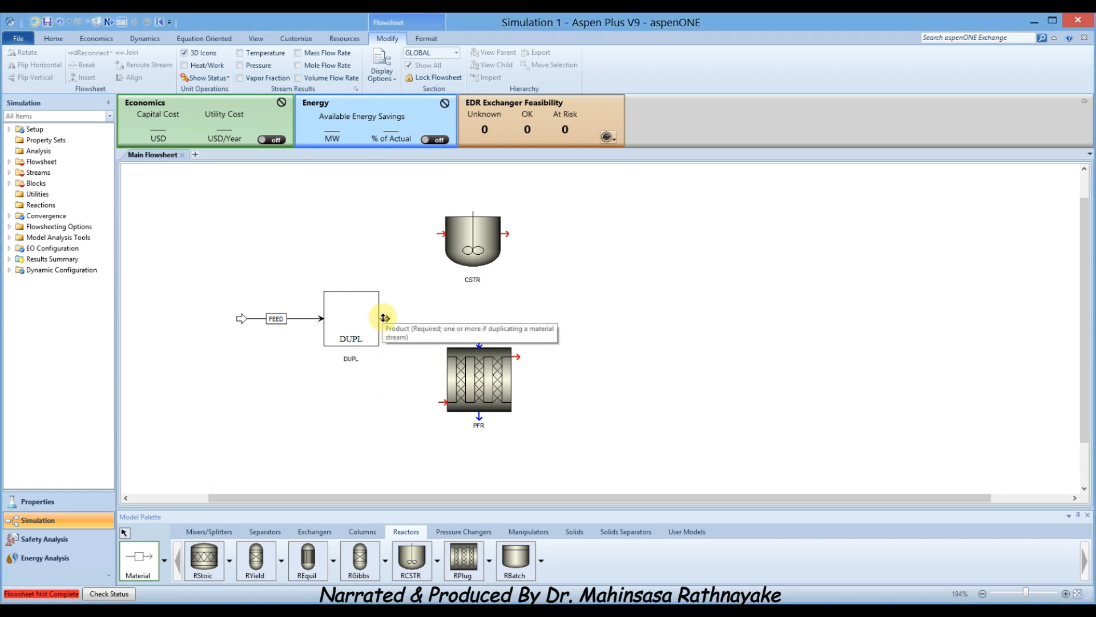
left_click(381, 298)
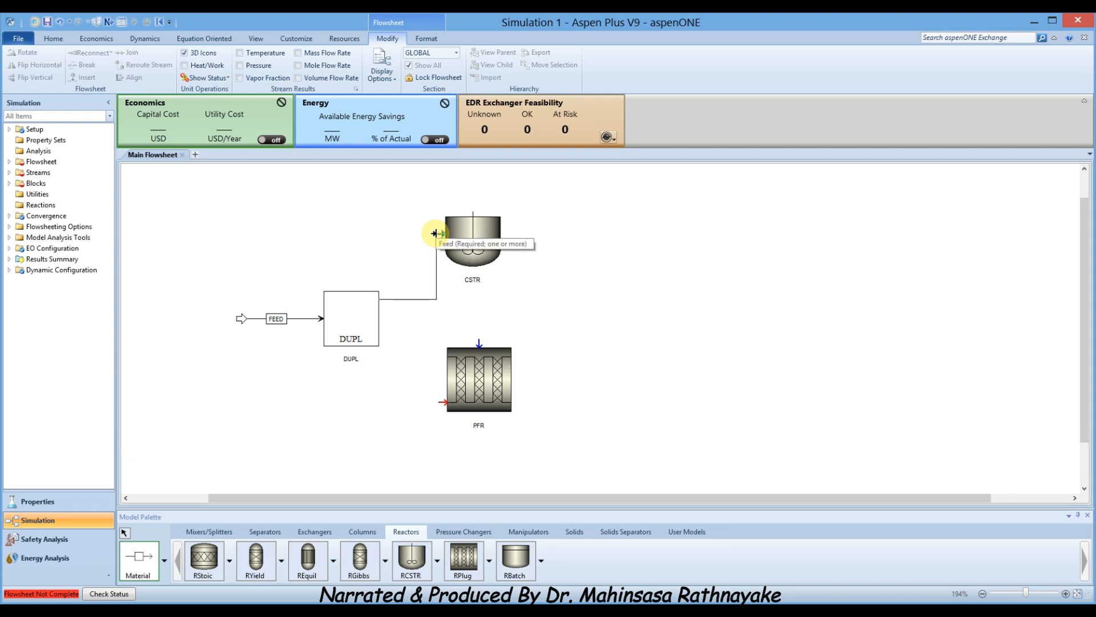
left_click(434, 233)
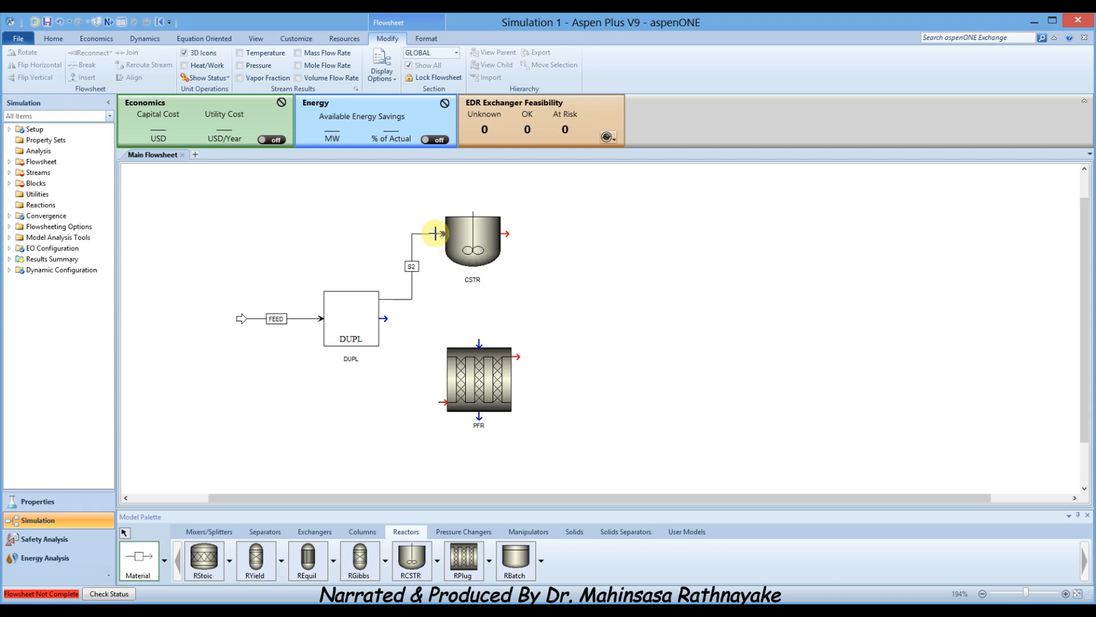
left_click(381, 318)
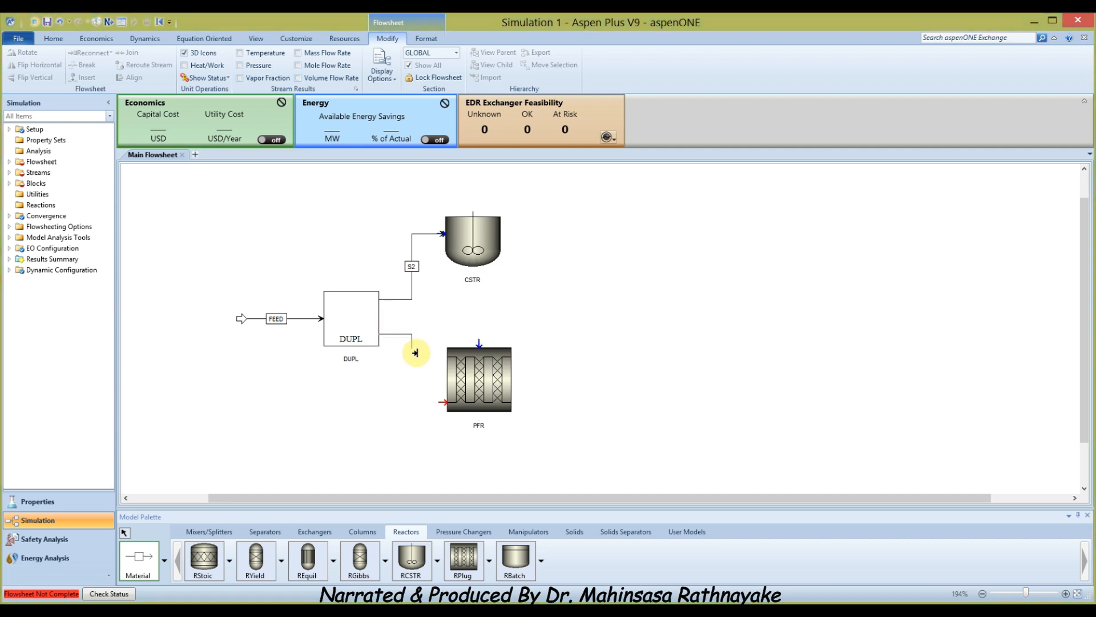
left_click(438, 403)
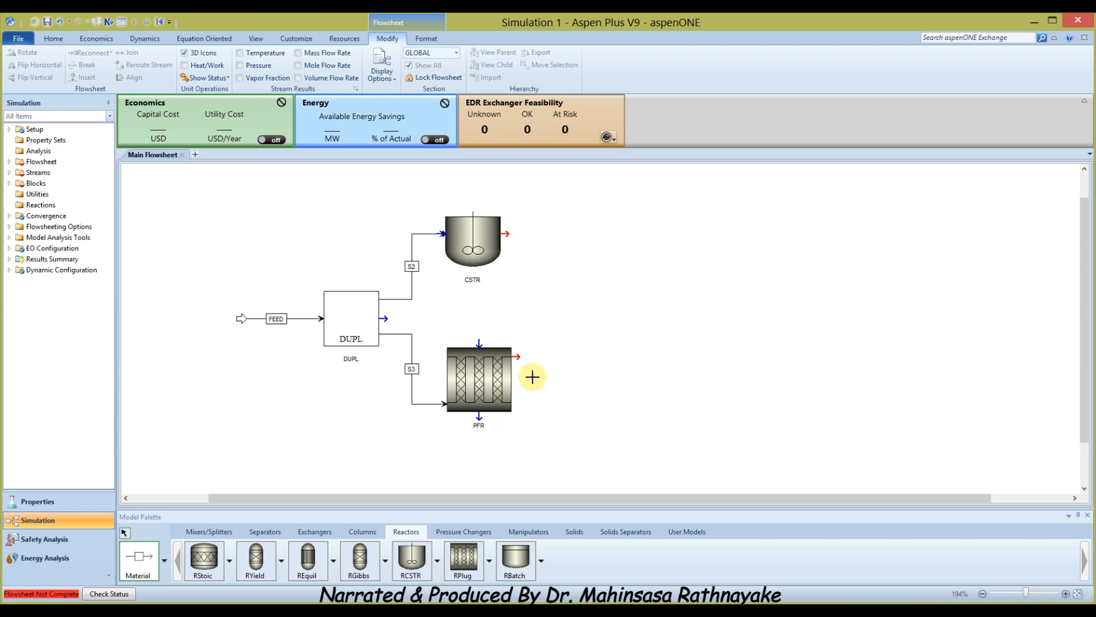
Step: Draw a material product stream out of each reactor and shift the PFR product stream's label closer to the block
left_click(507, 233)
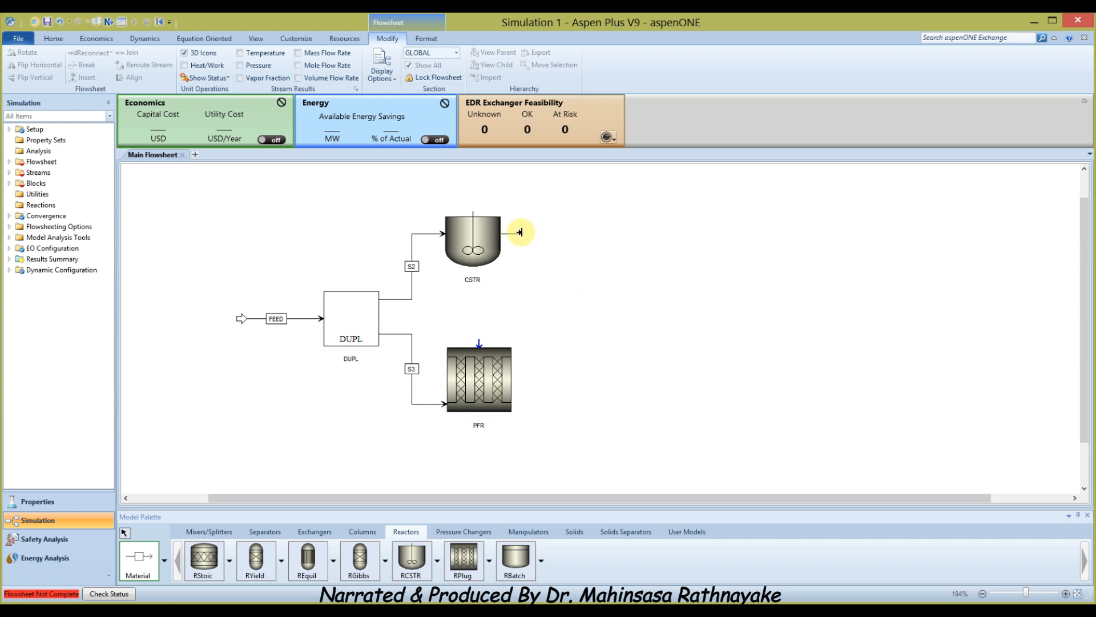
left_click(587, 232)
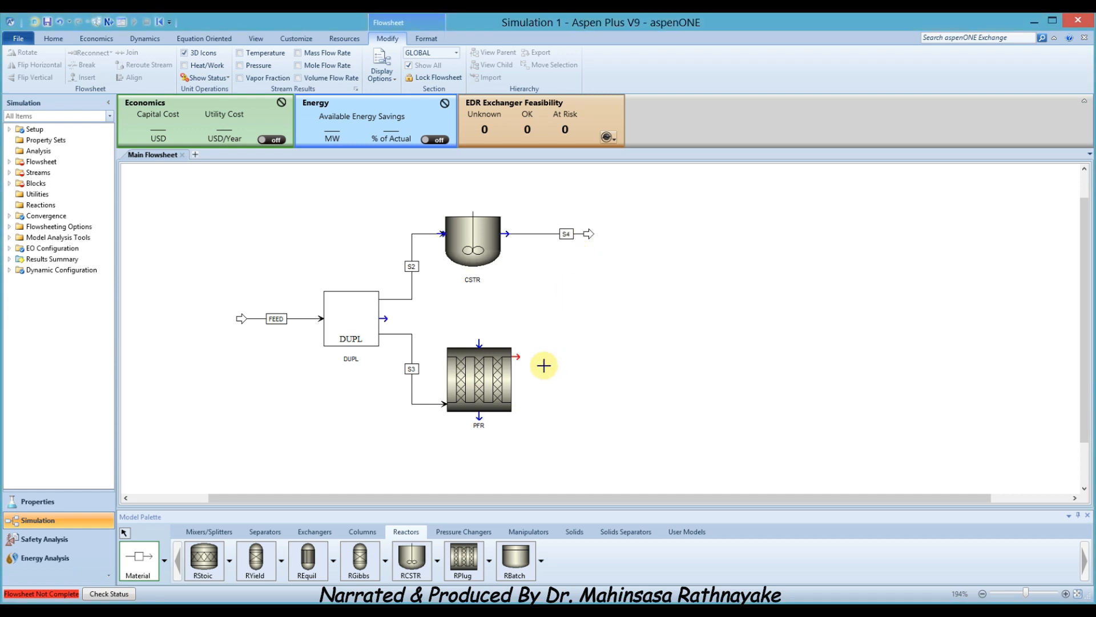
left_click(518, 356)
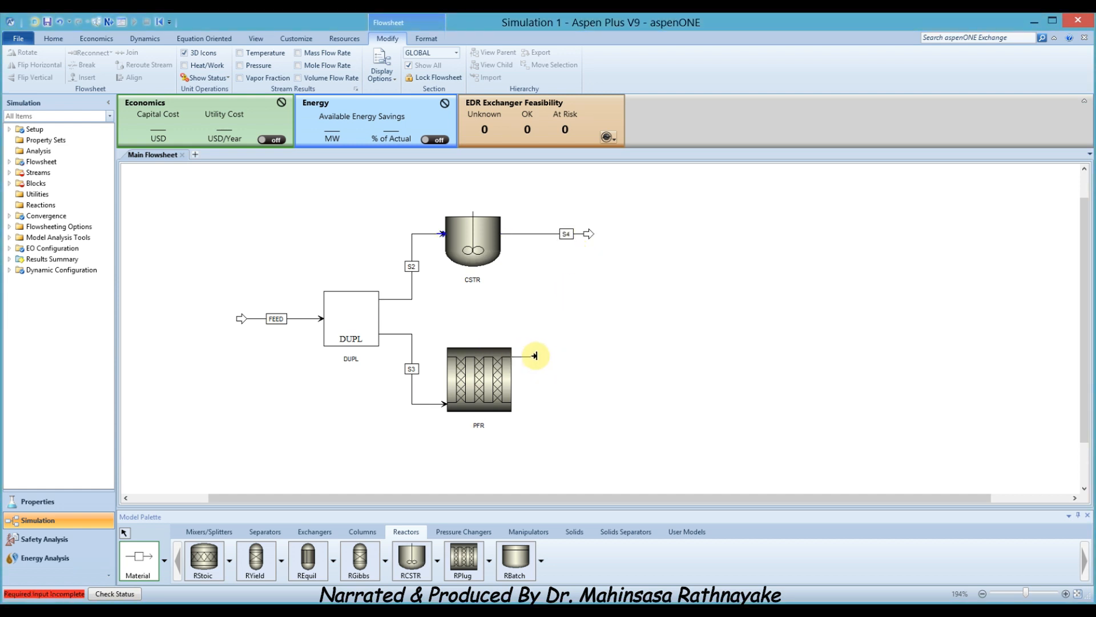
left_click(588, 354)
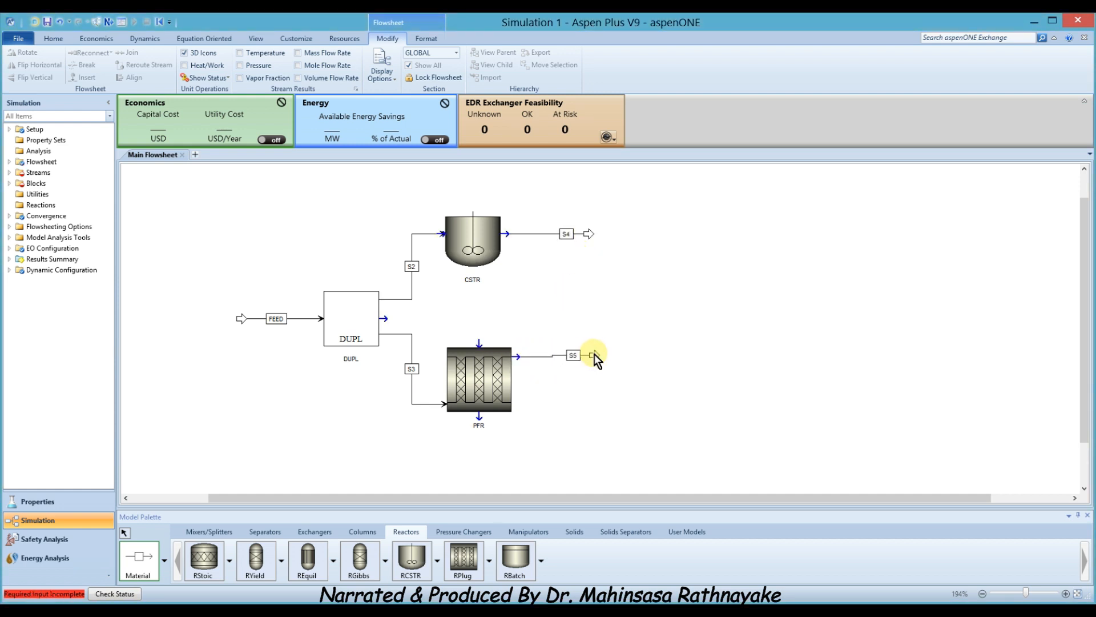
right_click(563, 377)
left_click(560, 357)
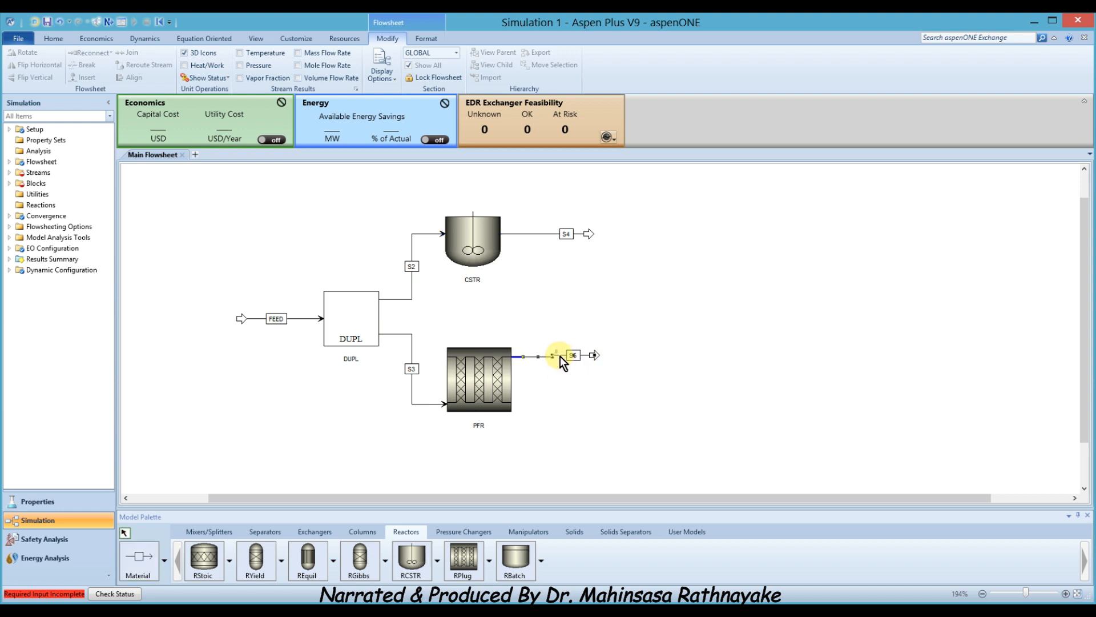
left_click(570, 355)
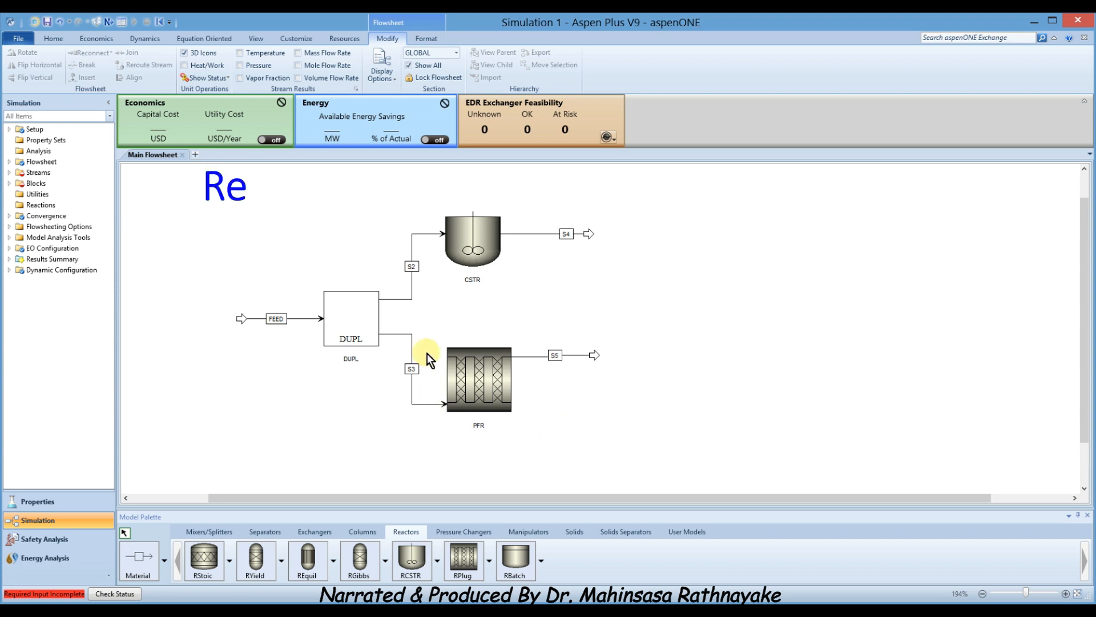
Step: Rename the stream running from the DUPL block to the CSTR block as F-CSTR
right_click(413, 269)
left_click(452, 444)
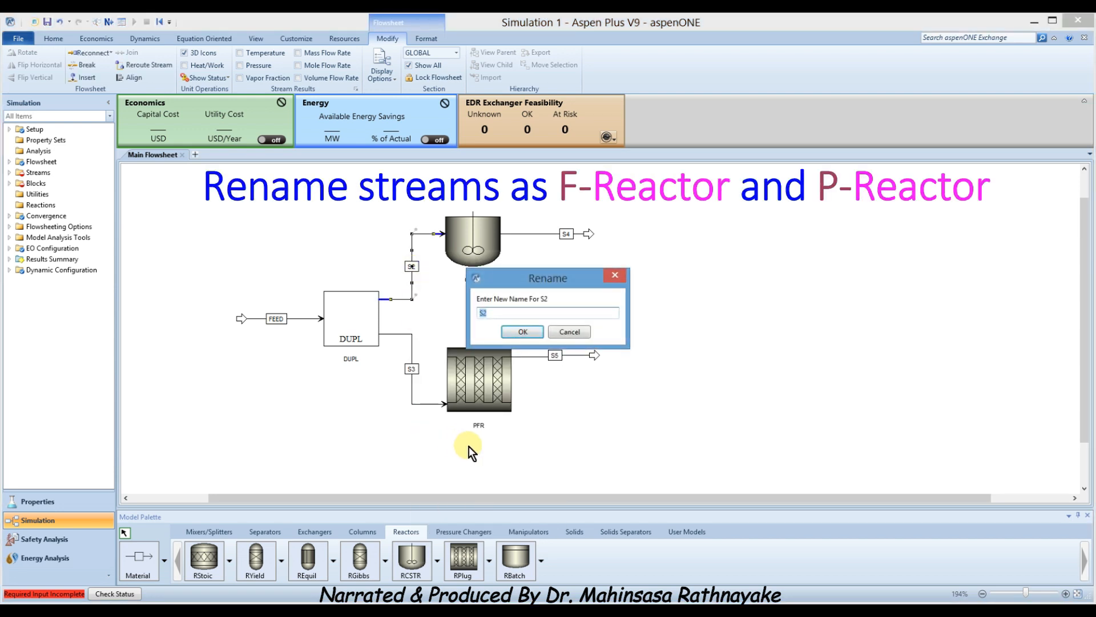
key("BackSpace")
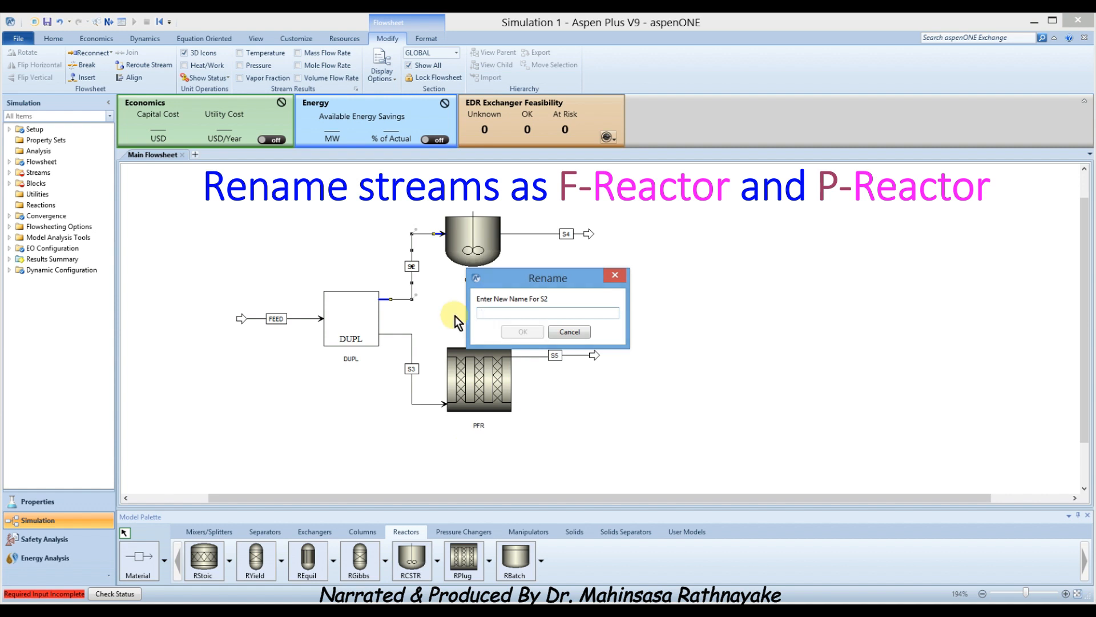
type("F-CSTR")
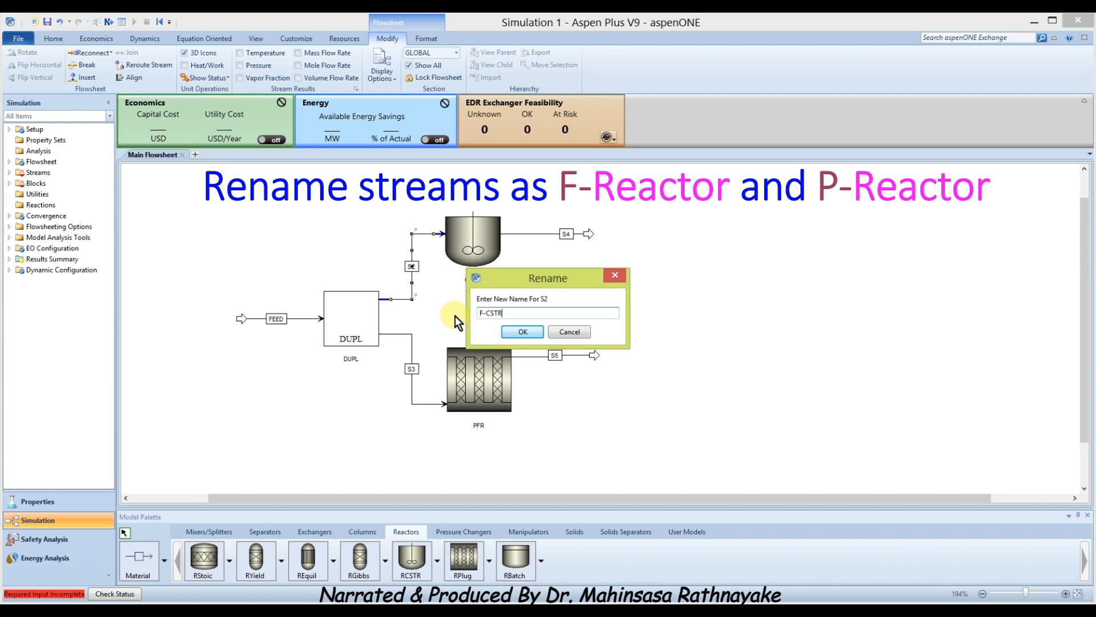
left_click(509, 331)
Step: Rename the stream running from the DUPL block to the PFR block as F-PFR
right_click(410, 369)
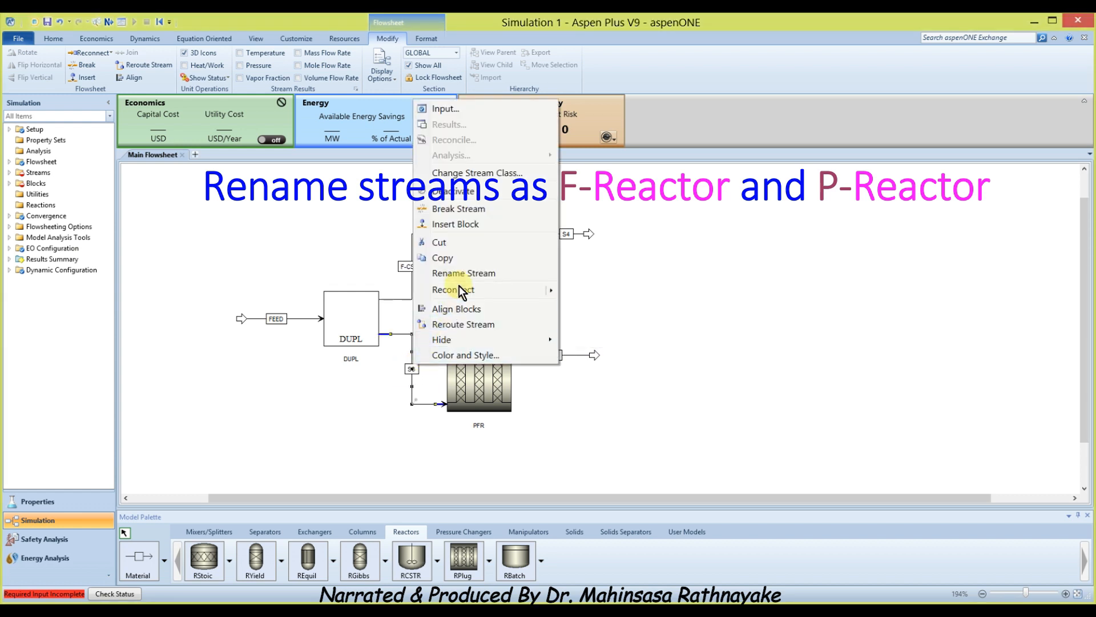
left_click(458, 273)
type("F")
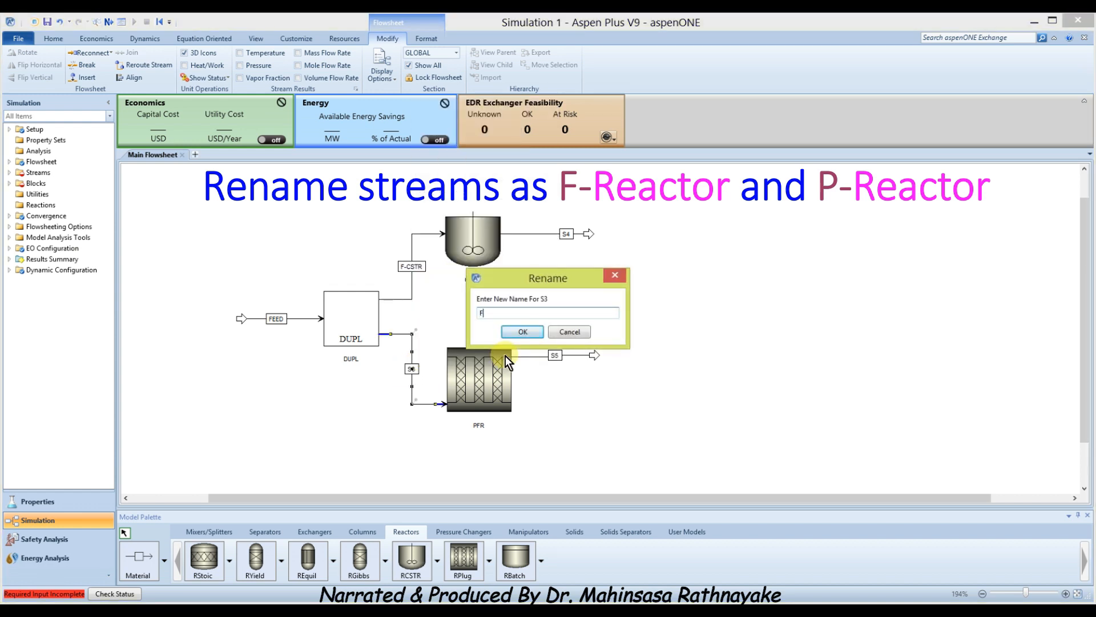
type("-PFR")
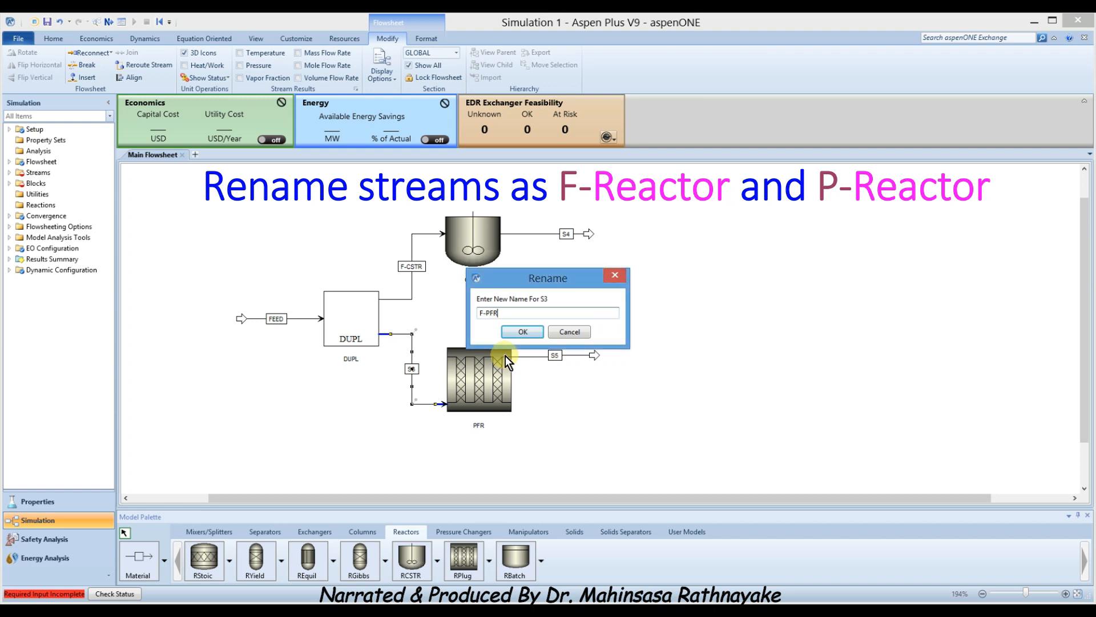
left_click(523, 332)
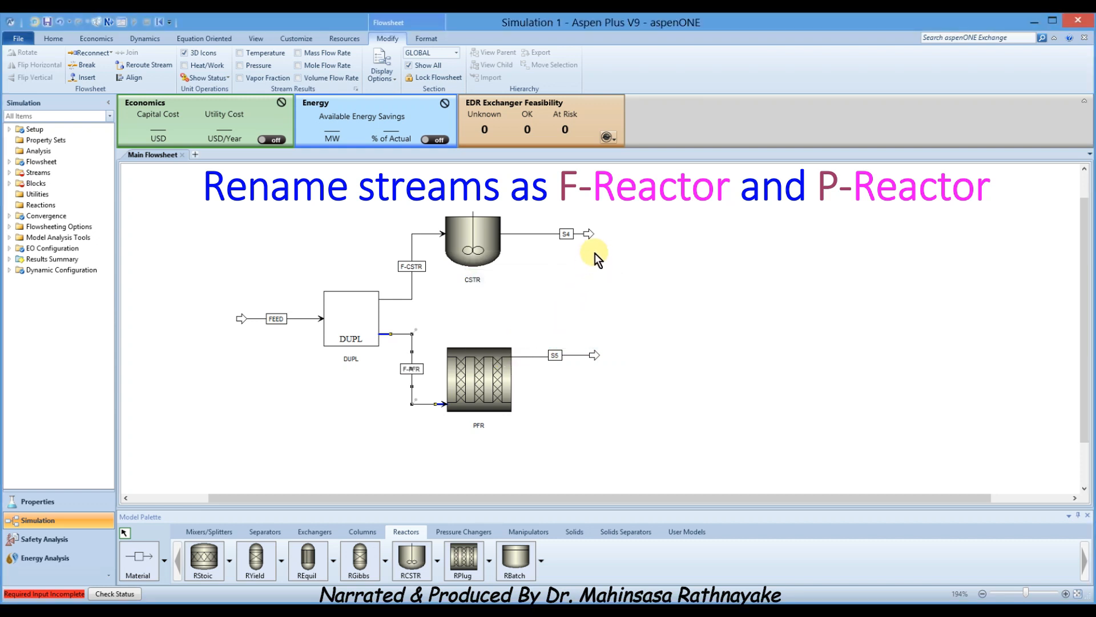
Step: Shift the CSTR product stream's label closer to the reactor and rename the stream P-CSTR
left_click_drag(568, 234, 548, 233)
right_click(547, 233)
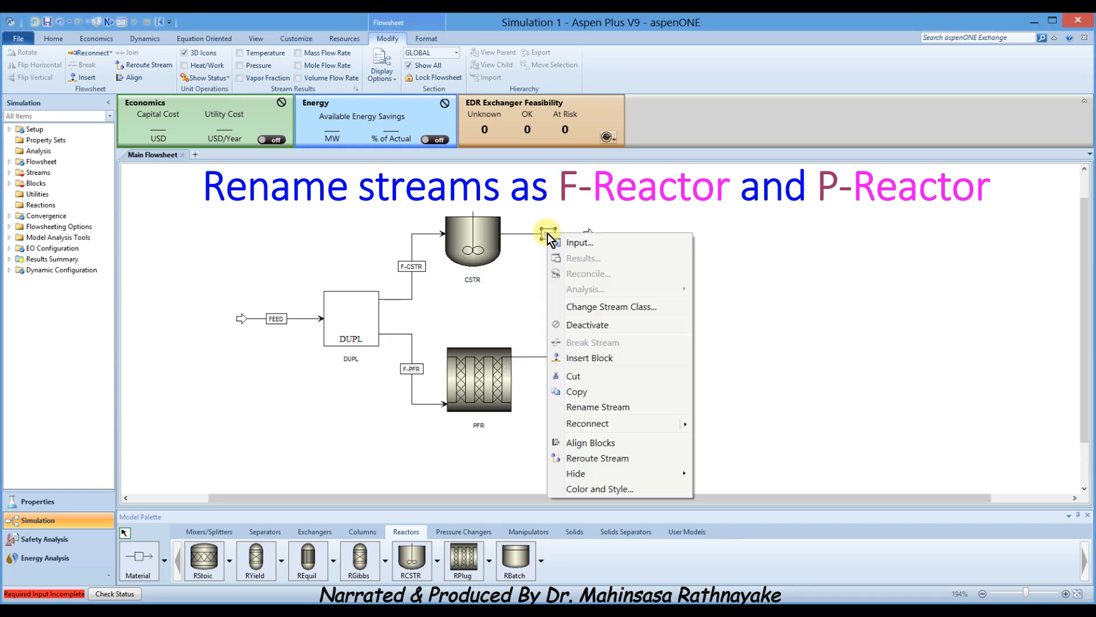
left_click(585, 406)
type("P-CSTR")
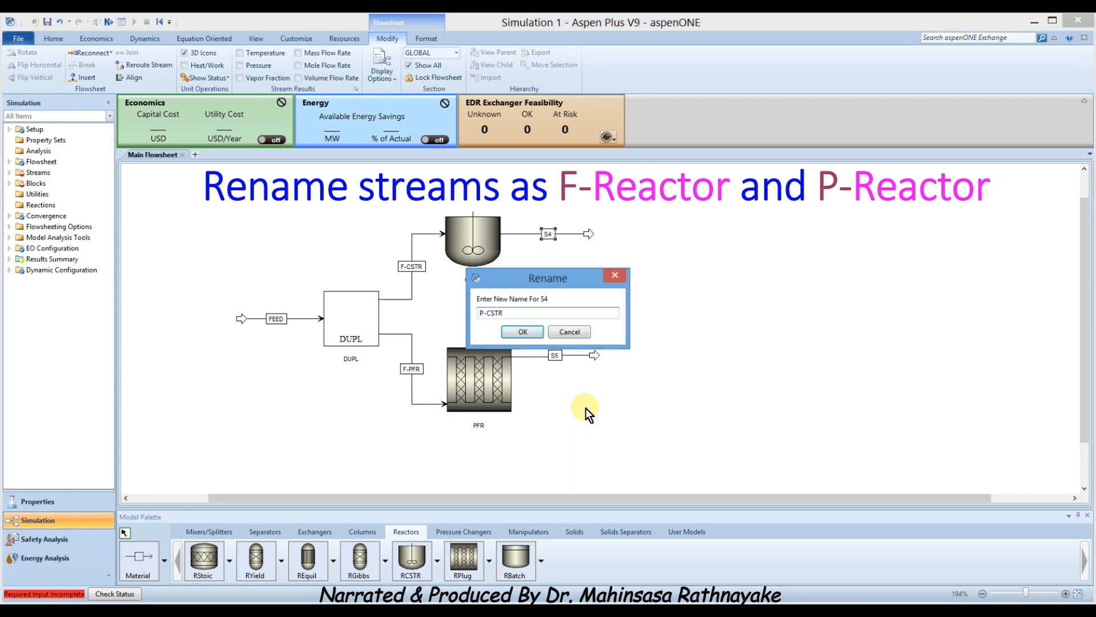
left_click(521, 331)
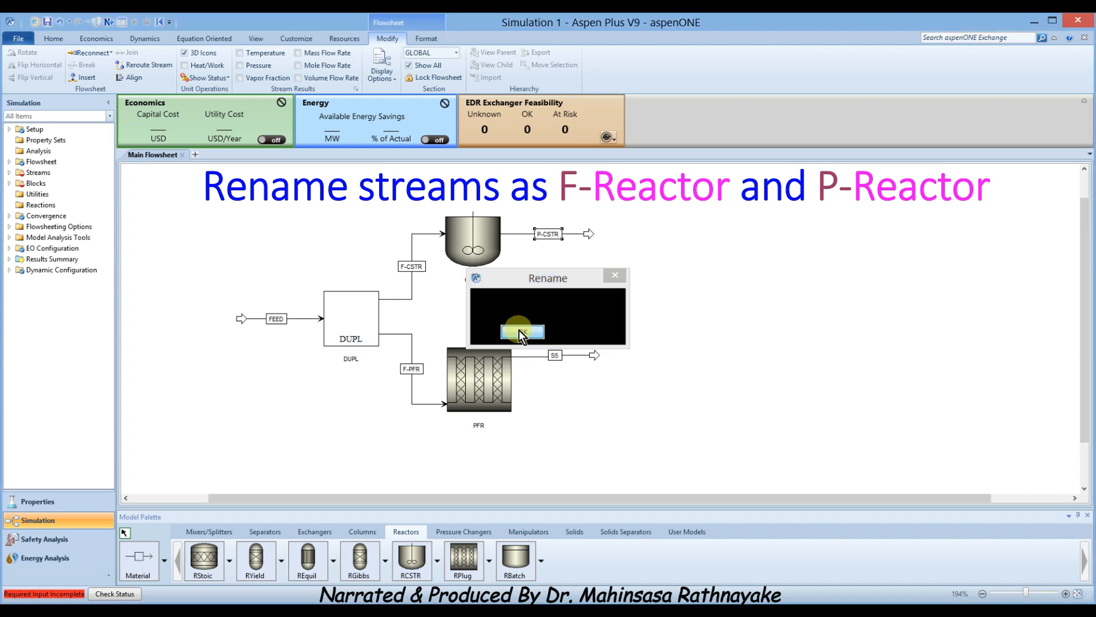
Step: Rename the product stream leaving the PFR block as P-PFR
right_click(556, 354)
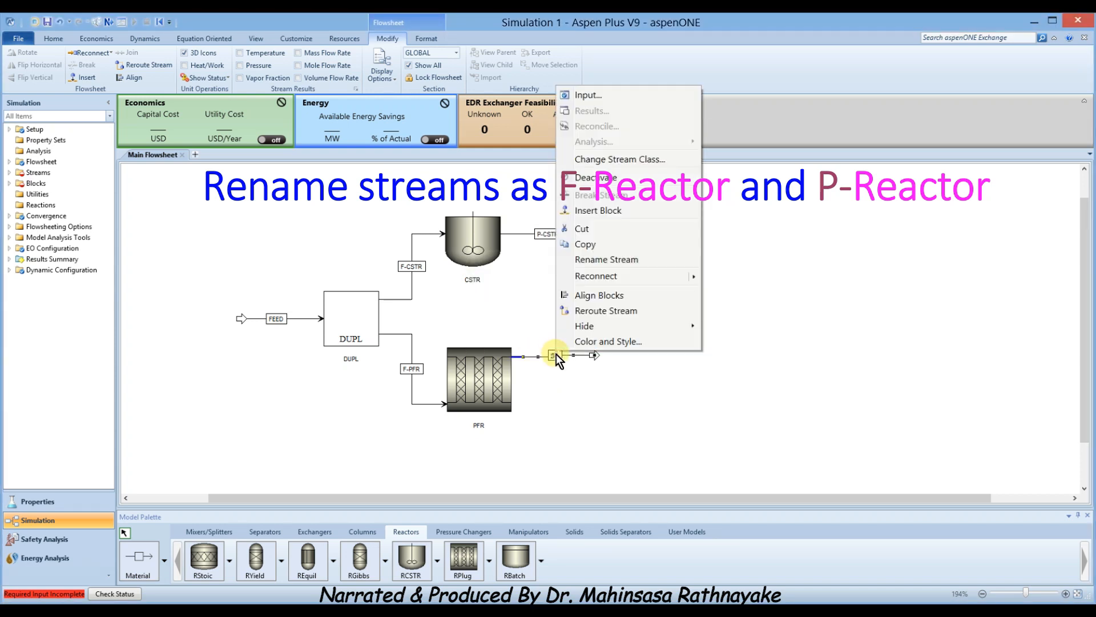
left_click(586, 259)
type("P-")
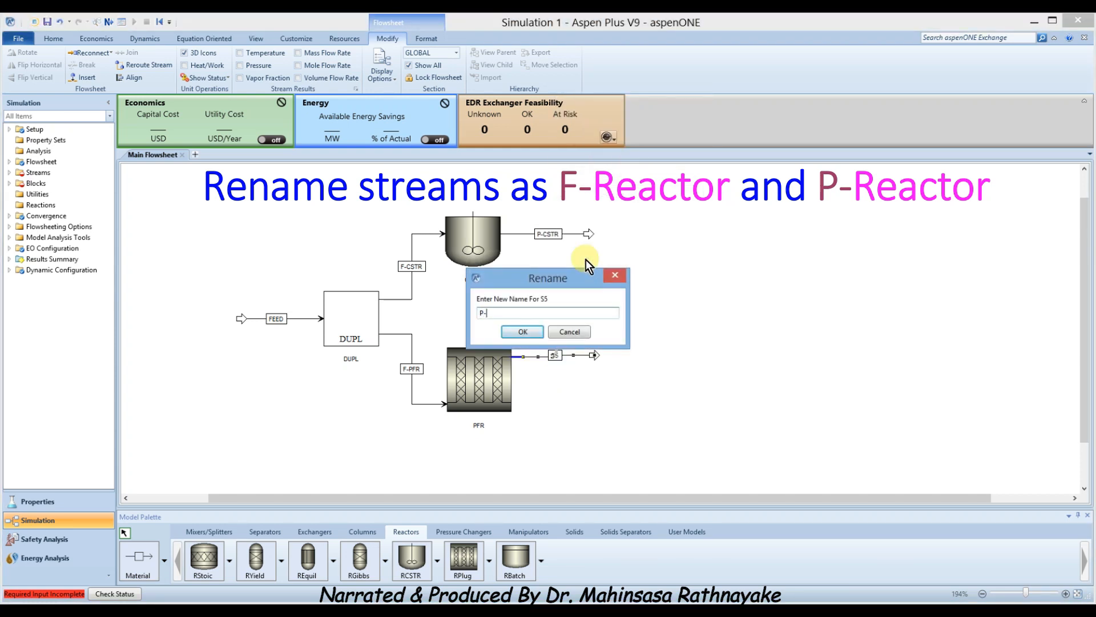
type("PFR")
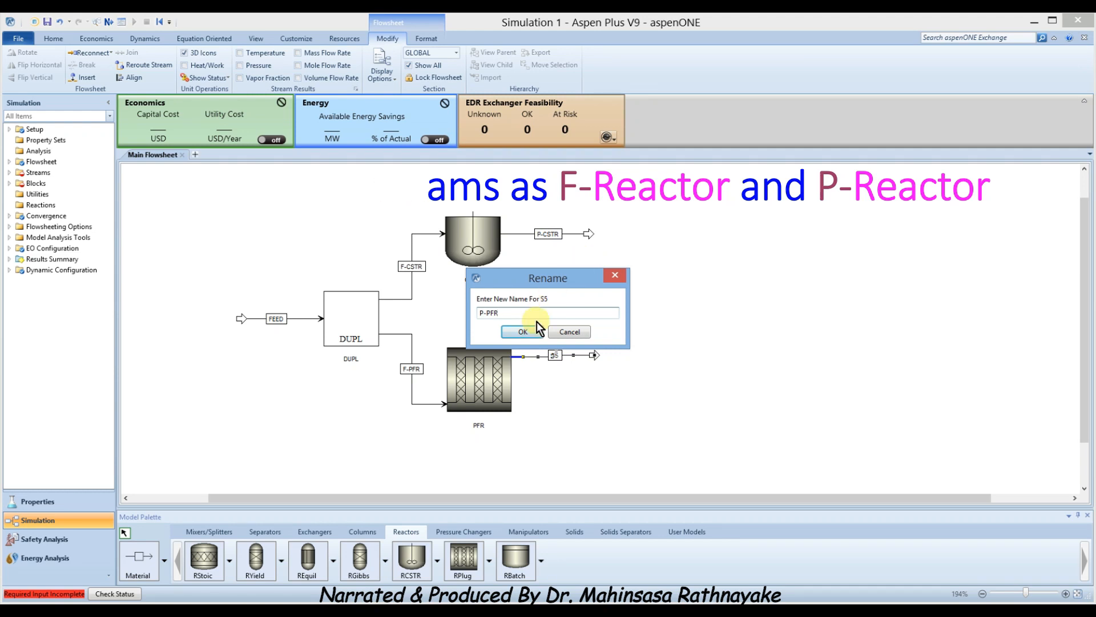
left_click(520, 332)
left_click(549, 404)
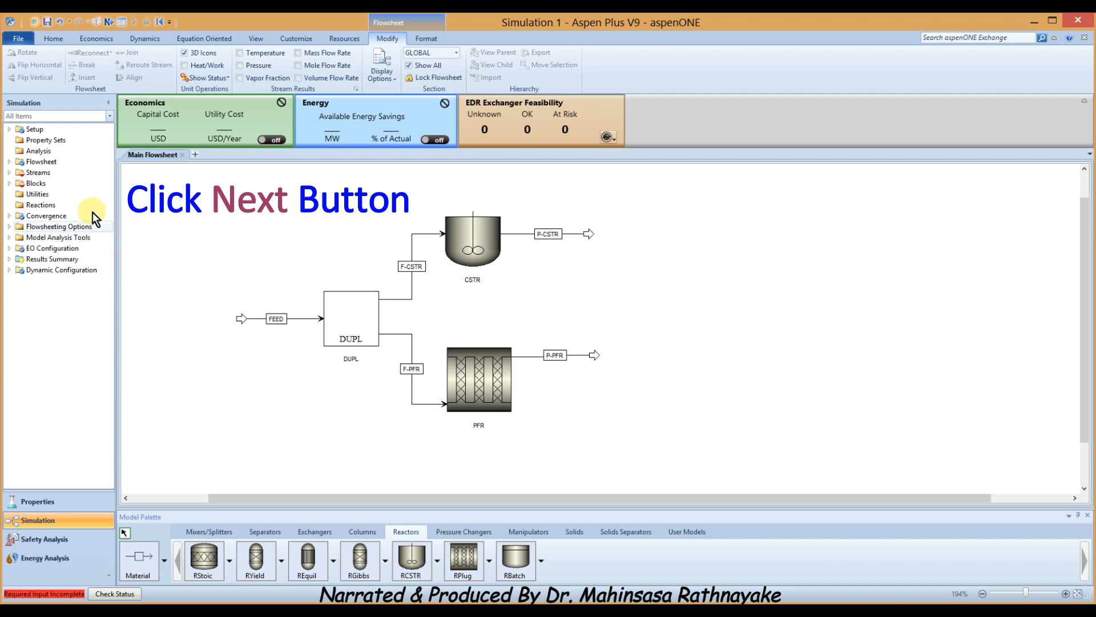
Step: Open the FEED stream's input and set its temperature to 25 C and its pressure to 1 atm
left_click(46, 40)
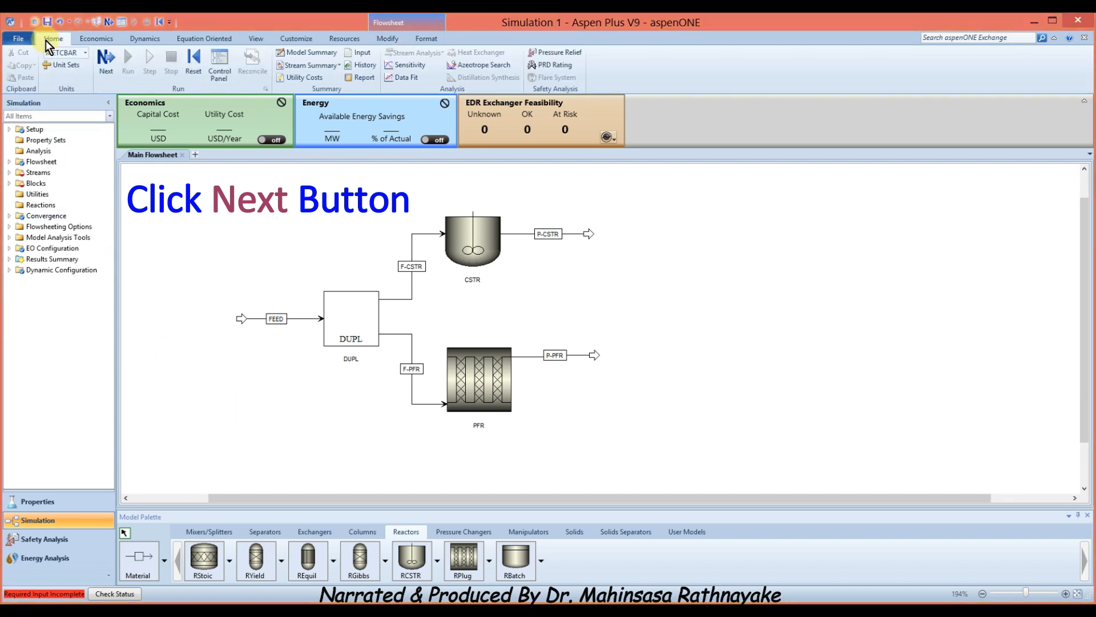
left_click(107, 63)
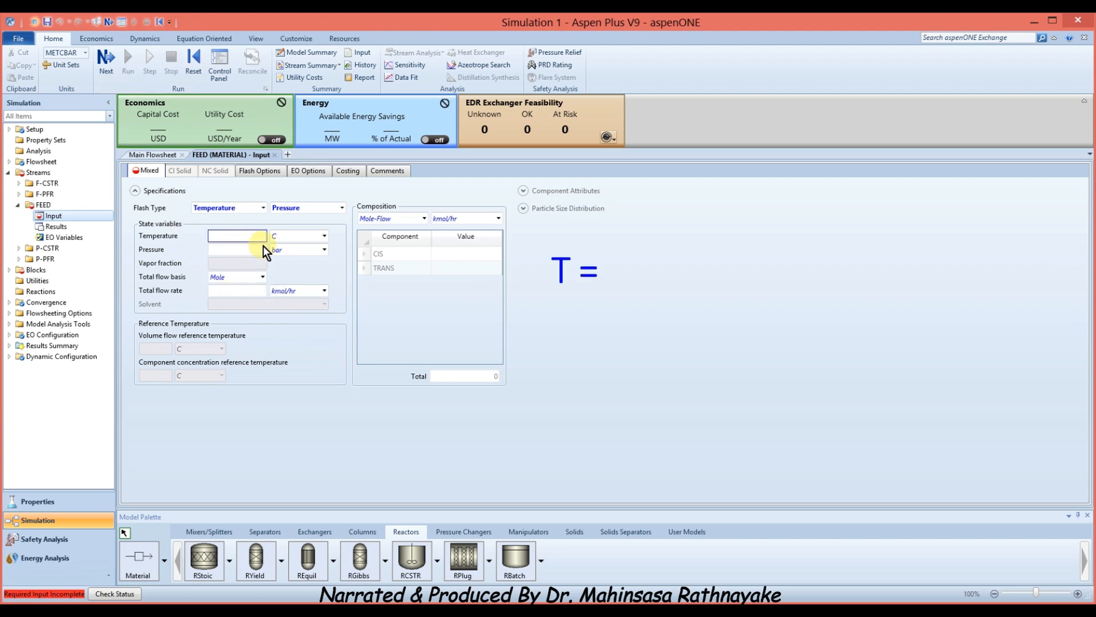
type("25")
left_click(262, 249)
type("1")
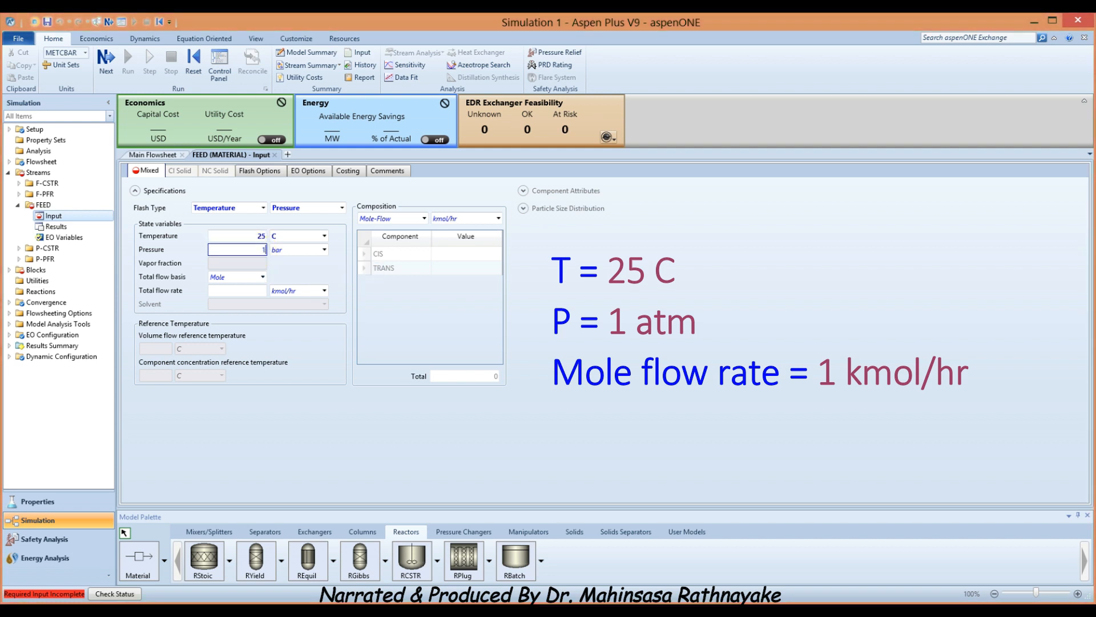
left_click(324, 250)
scroll(331, 274, "up", 2)
left_click(315, 265)
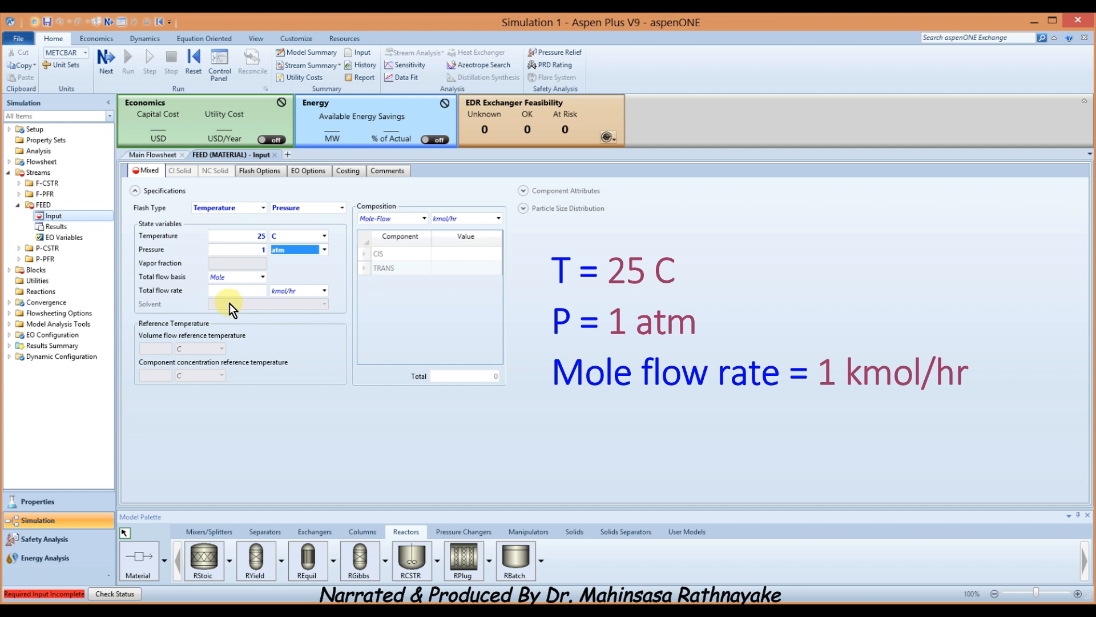
Step: Set the CIS mole flow in the FEED stream's composition to 1 kmol/hr
left_click(461, 252)
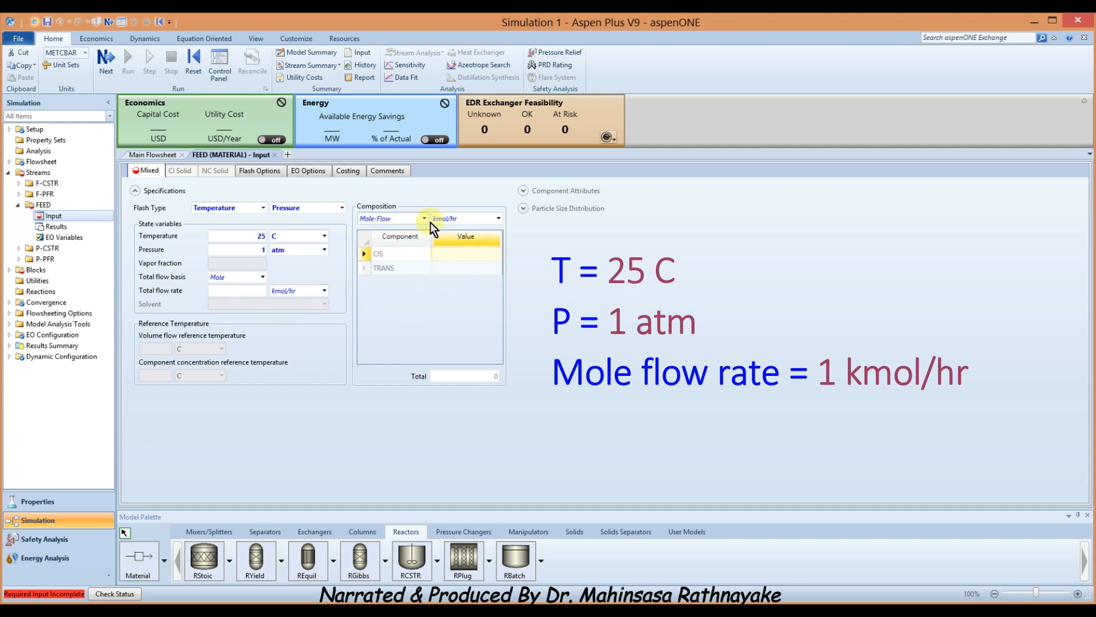
type("1")
key("Return")
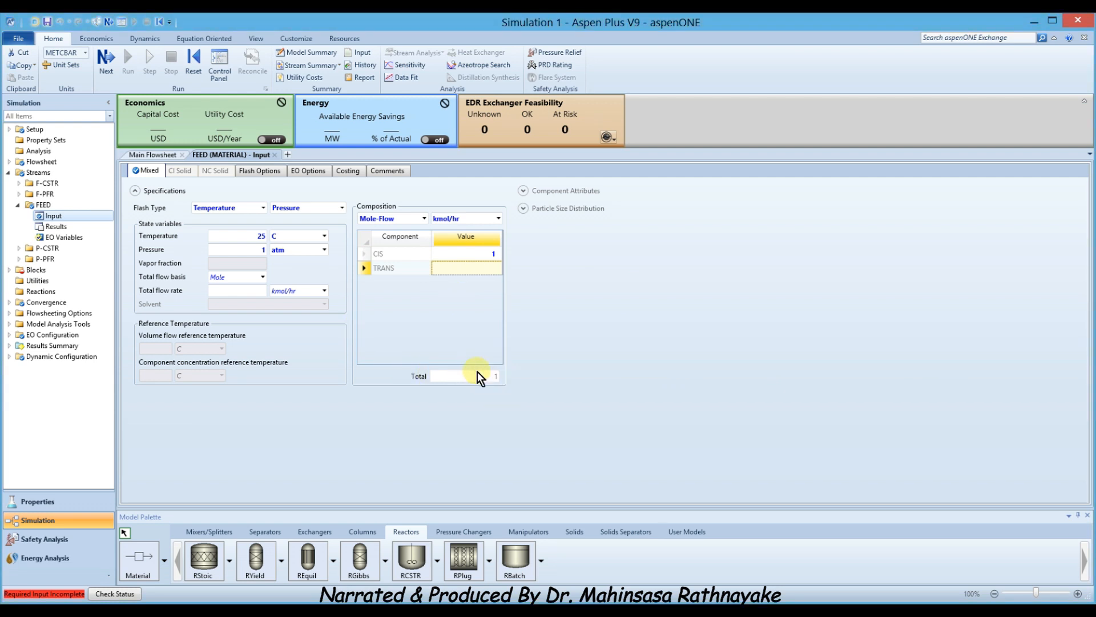
Step: Open the CSTR block's setup and set its operating conditions to 25 C and 1 atm
left_click(108, 69)
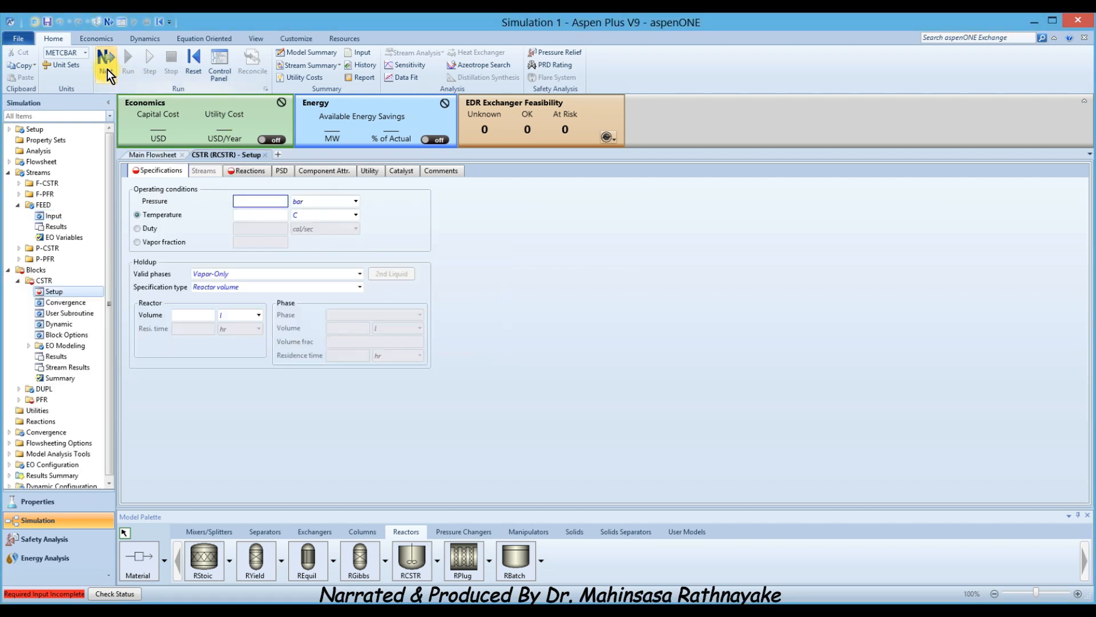
left_click(264, 217)
type("25")
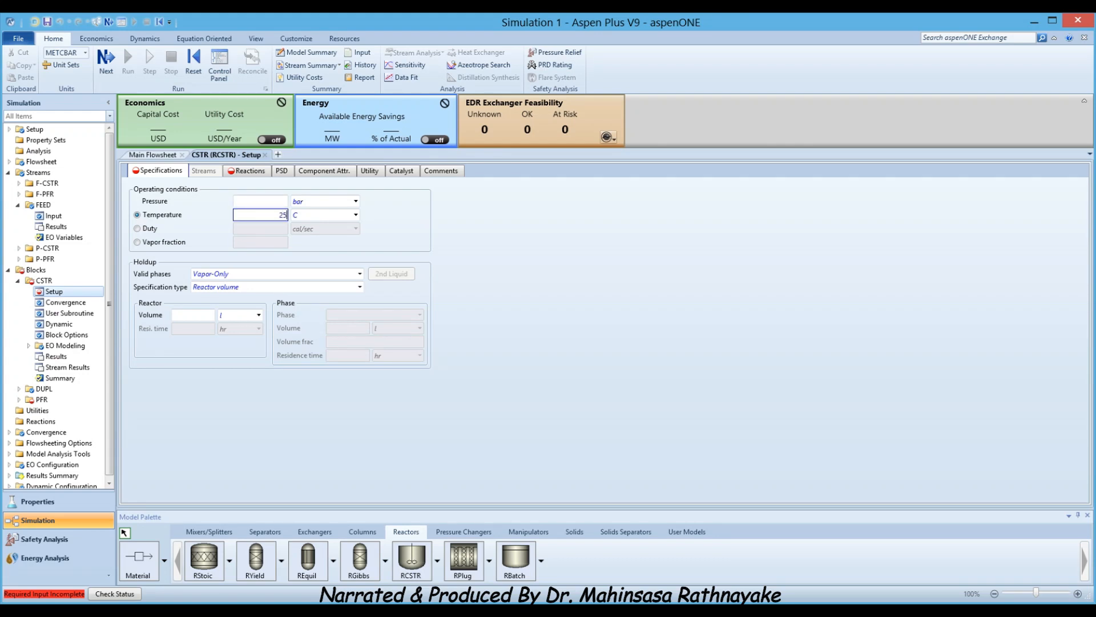
left_click(261, 201)
type("1")
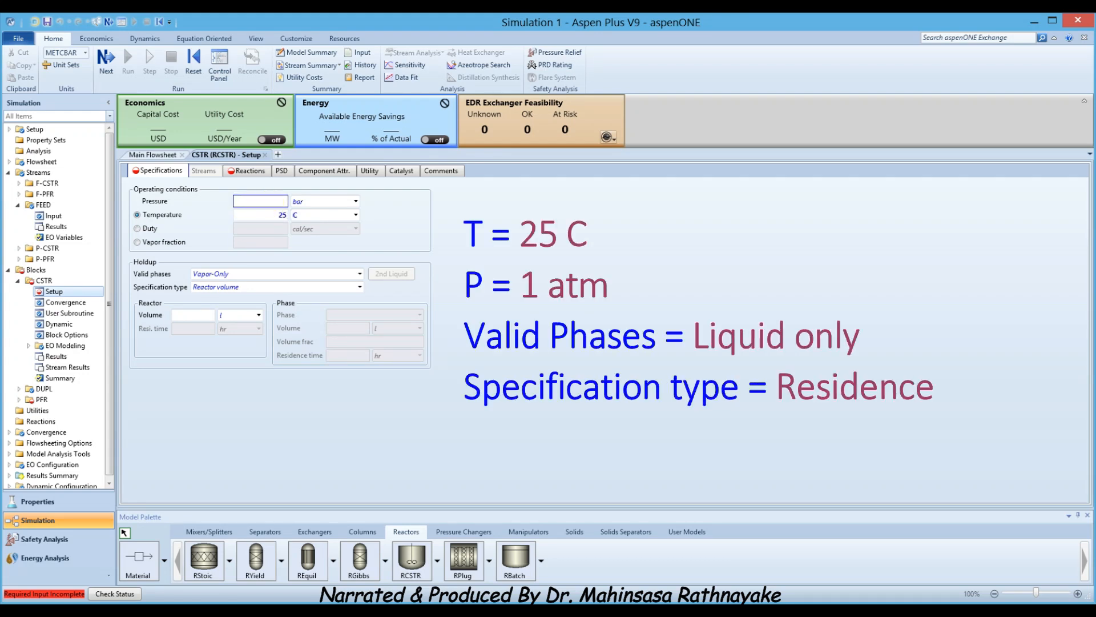
left_click(355, 201)
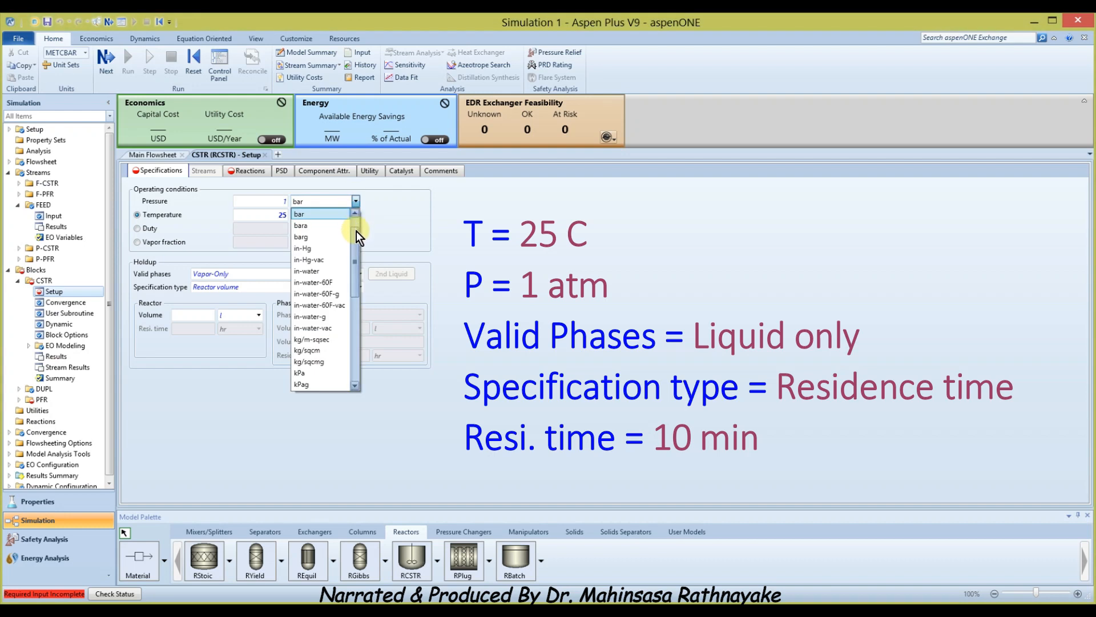
left_click(327, 213)
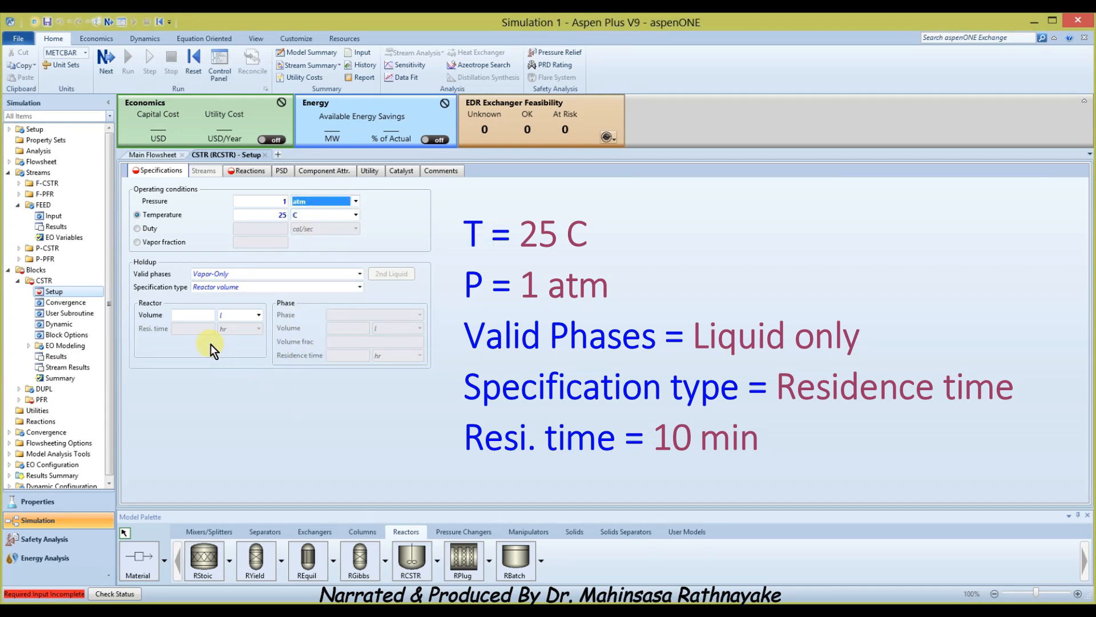
Step: Define the CSTR holdup as Liquid-Only, specified by residence time, with a residence time of 10 min
left_click(359, 274)
left_click(265, 297)
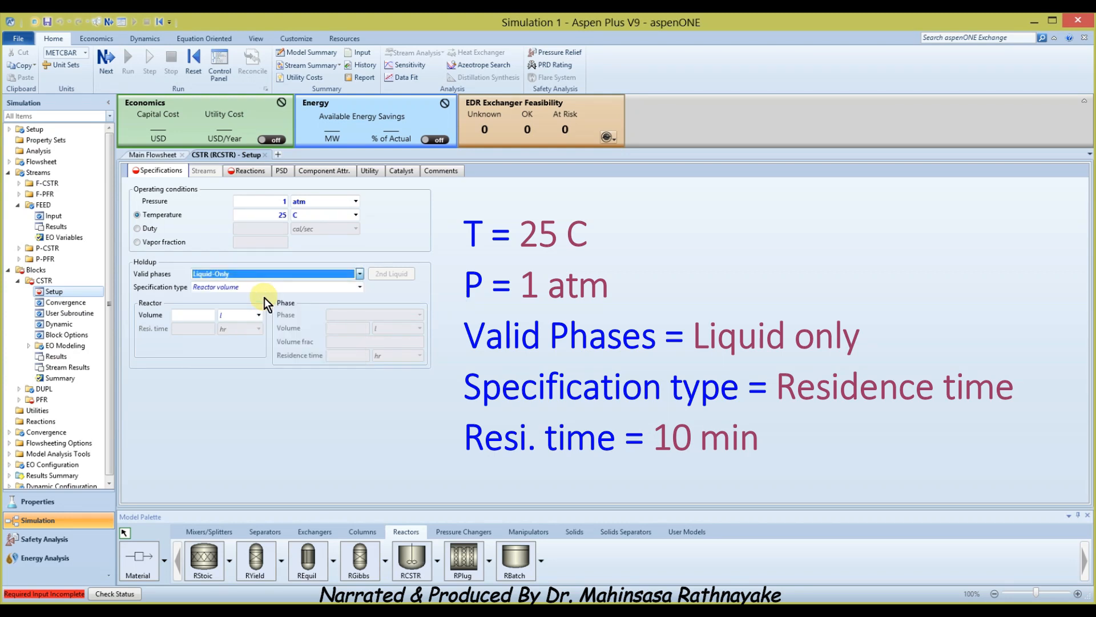
left_click(360, 288)
left_click(347, 308)
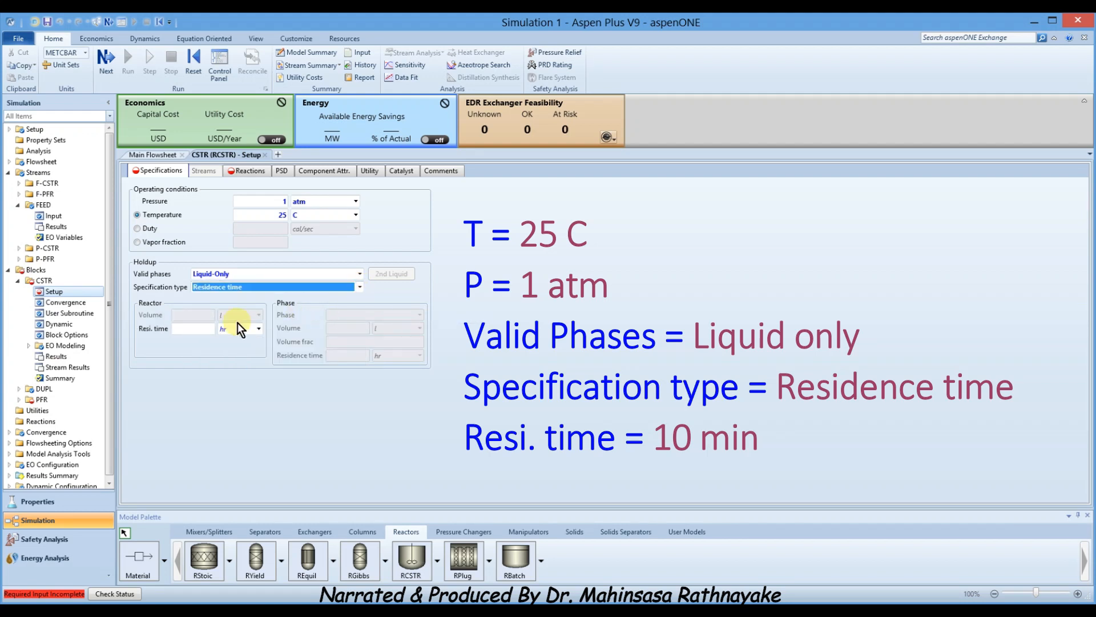
left_click(201, 330)
type("10")
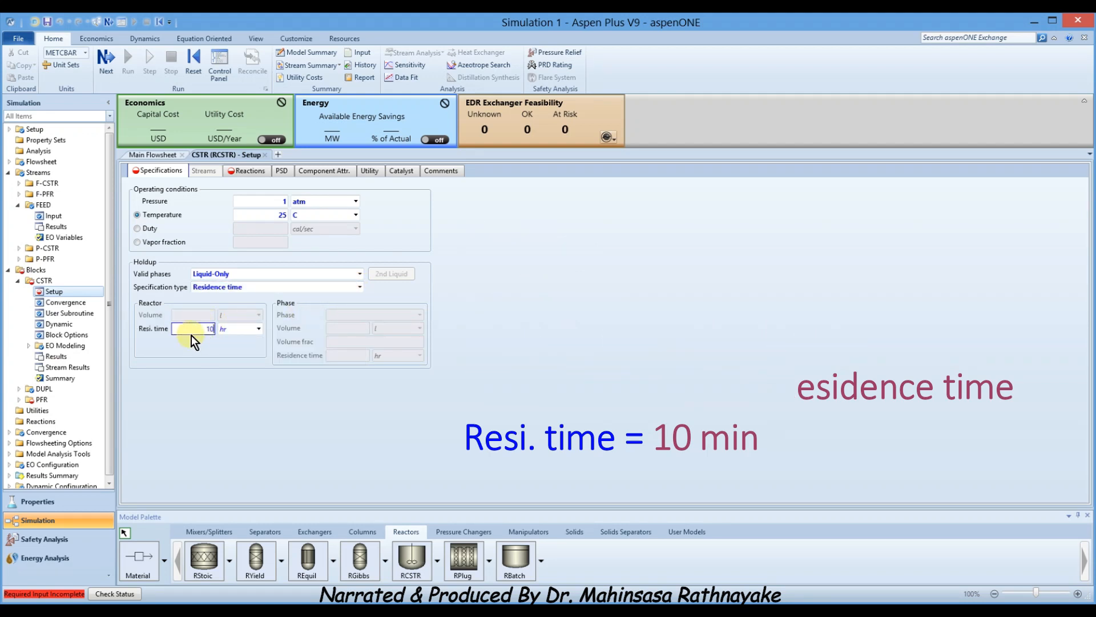
left_click(258, 330)
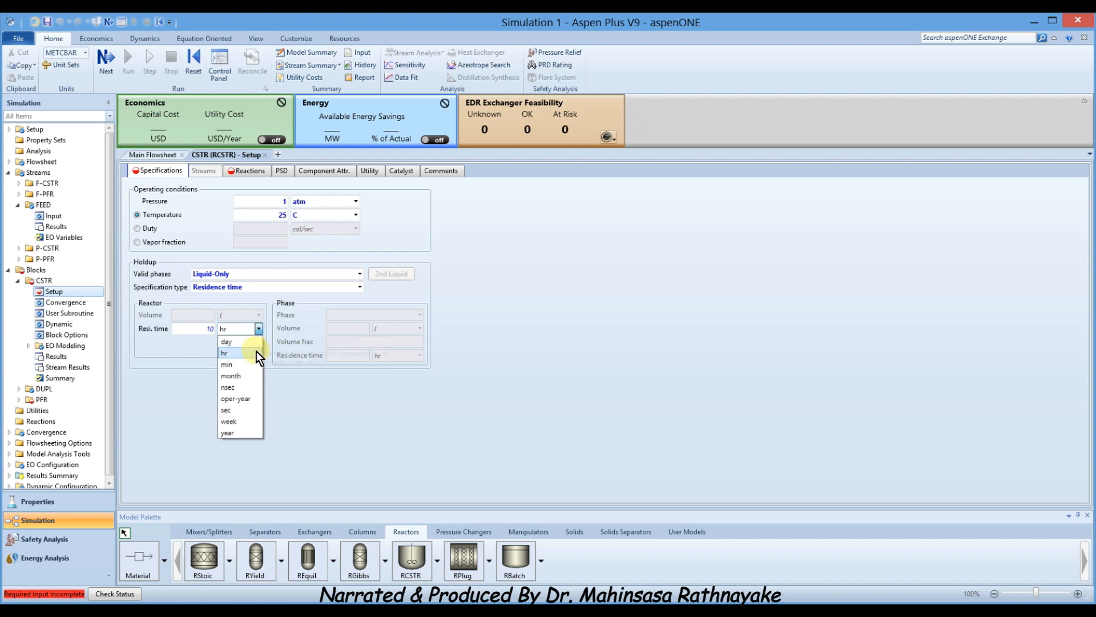
left_click(237, 363)
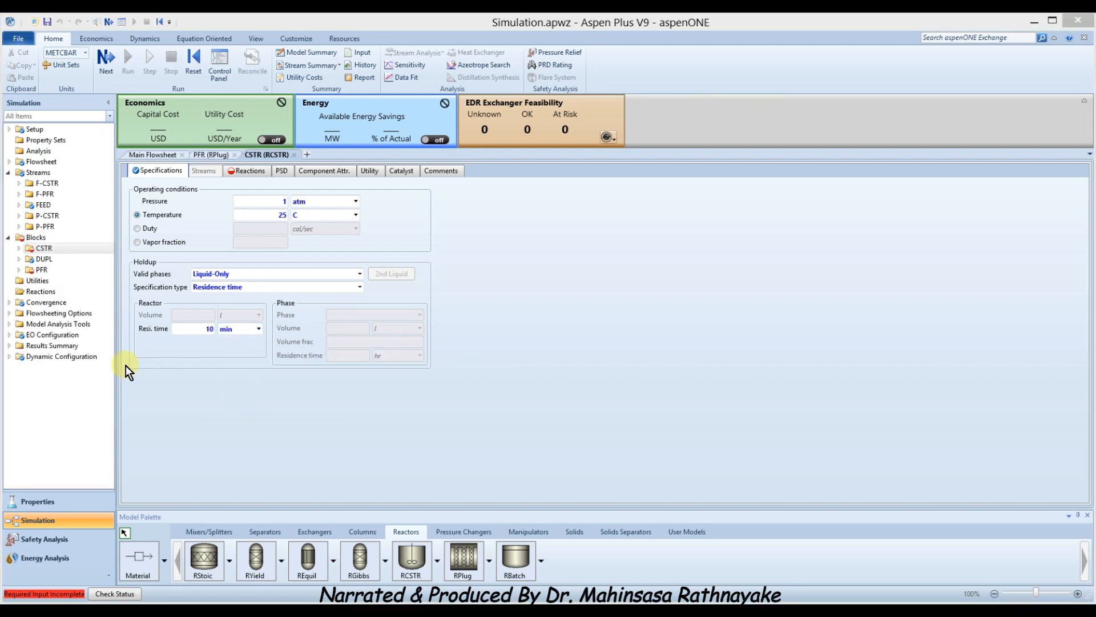
Step: Create a new reaction set of type POWERLAW, keeping the suggested ID
left_click(46, 292)
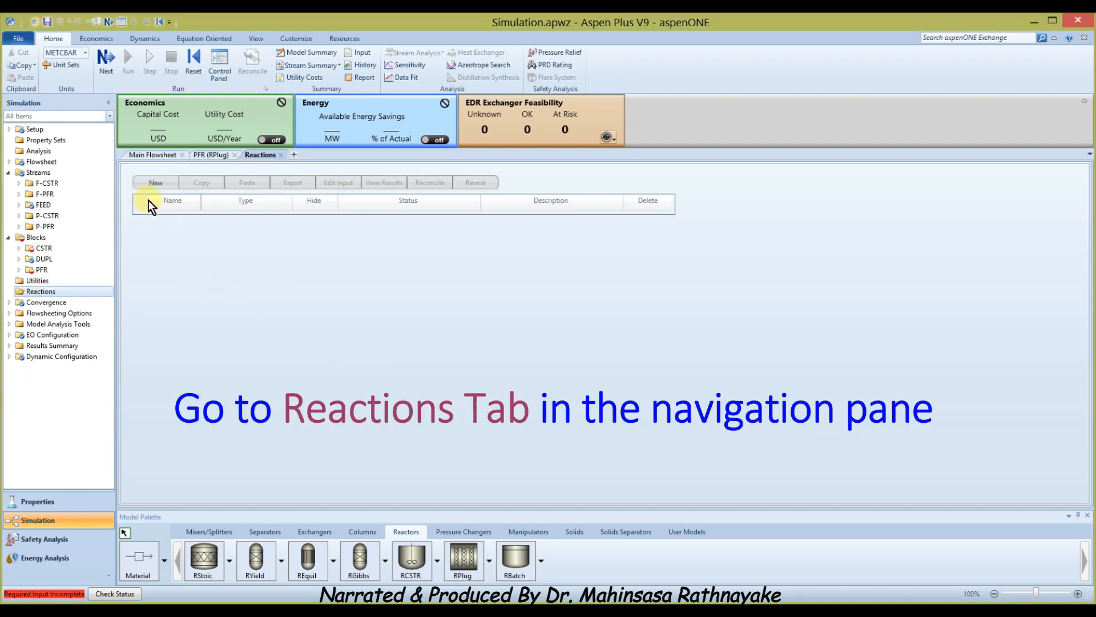
left_click(146, 183)
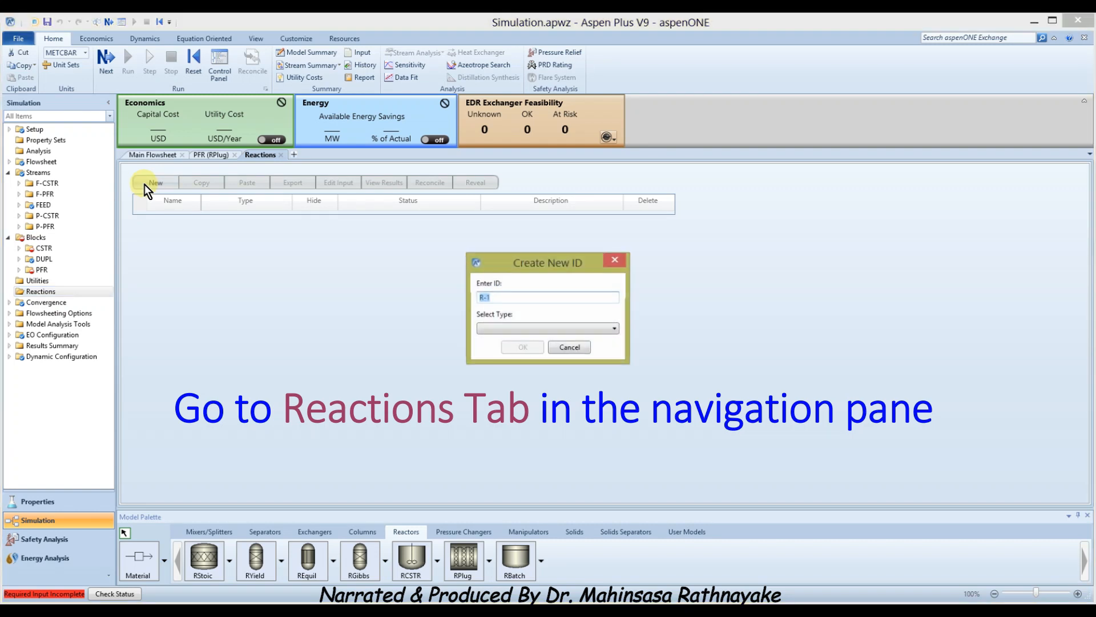
left_click(613, 328)
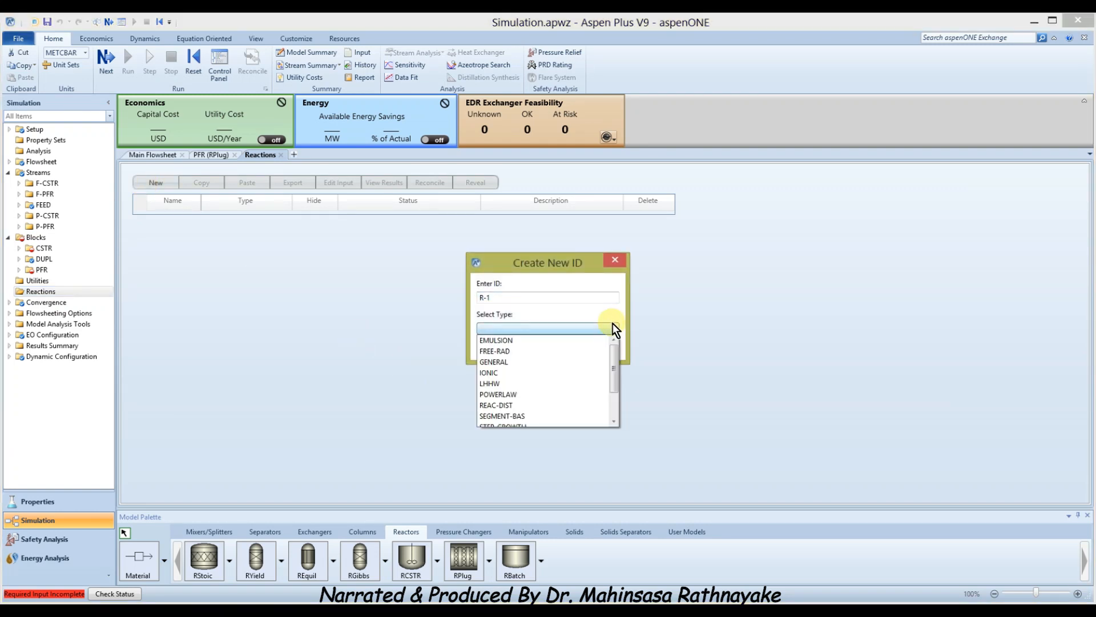
left_click(500, 395)
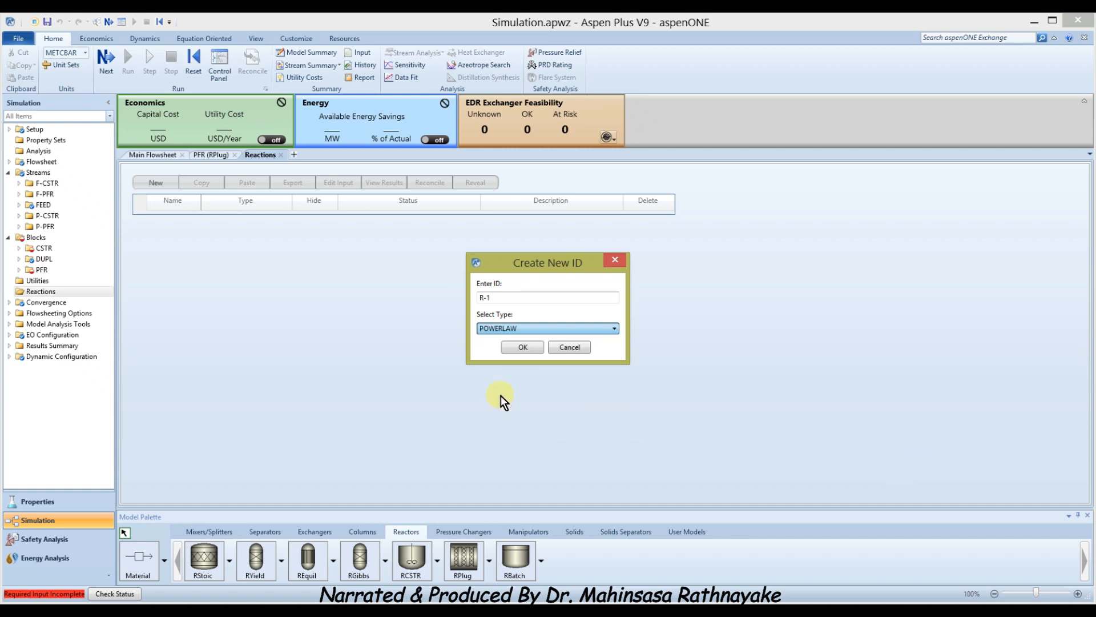
key("Tab")
left_click(522, 349)
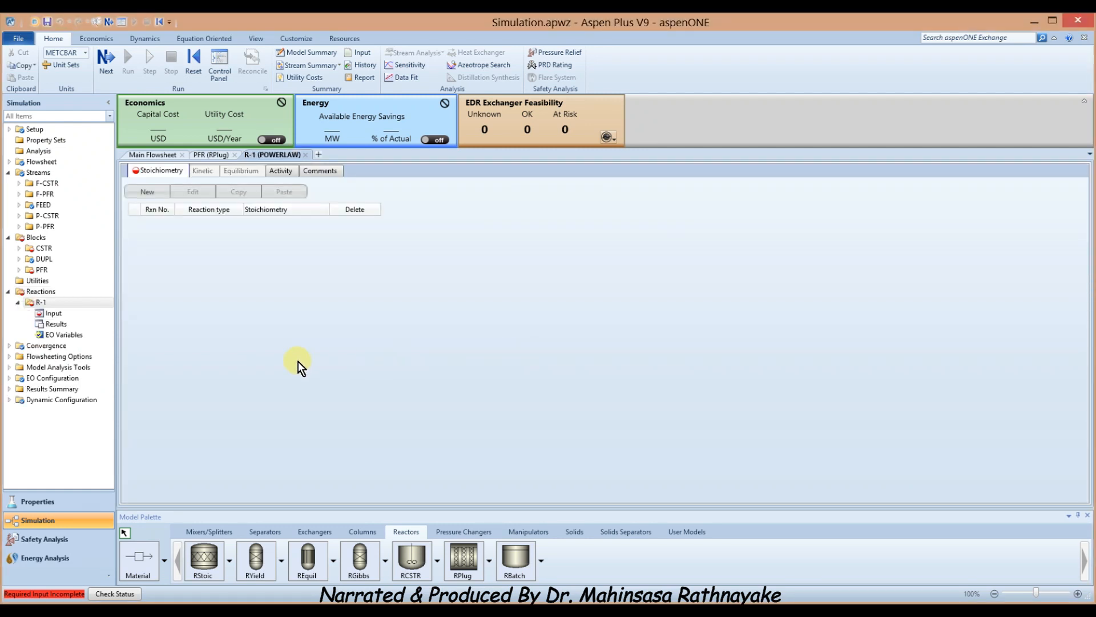
Step: Add a kinetic reaction to the power-law set with CIS as the reactant and TRANS as the product
left_click(148, 192)
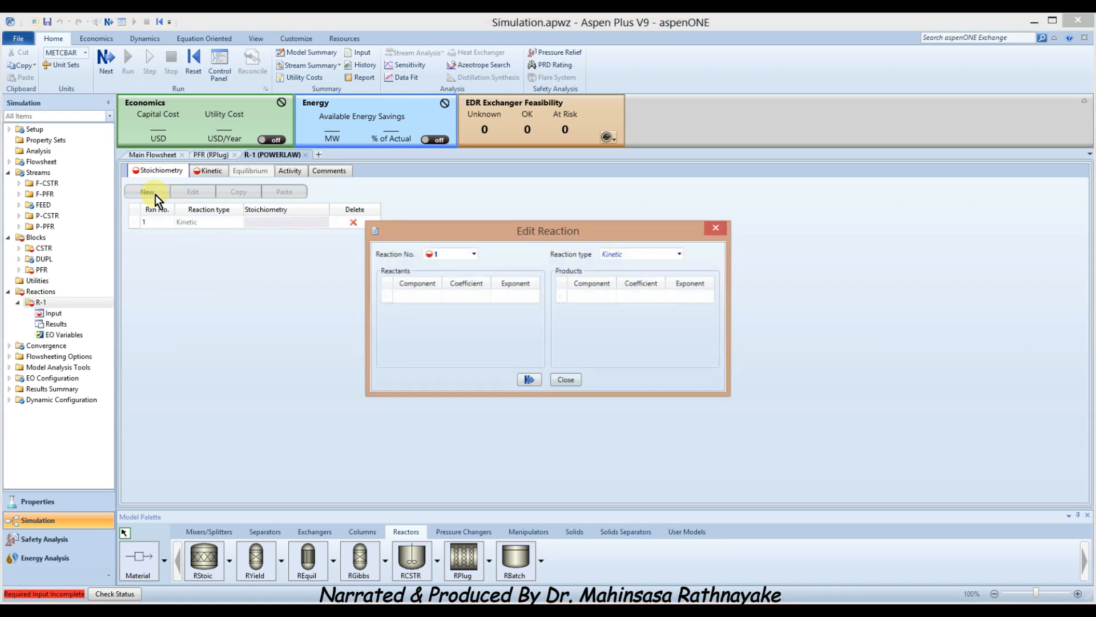
left_click(436, 298)
left_click(422, 310)
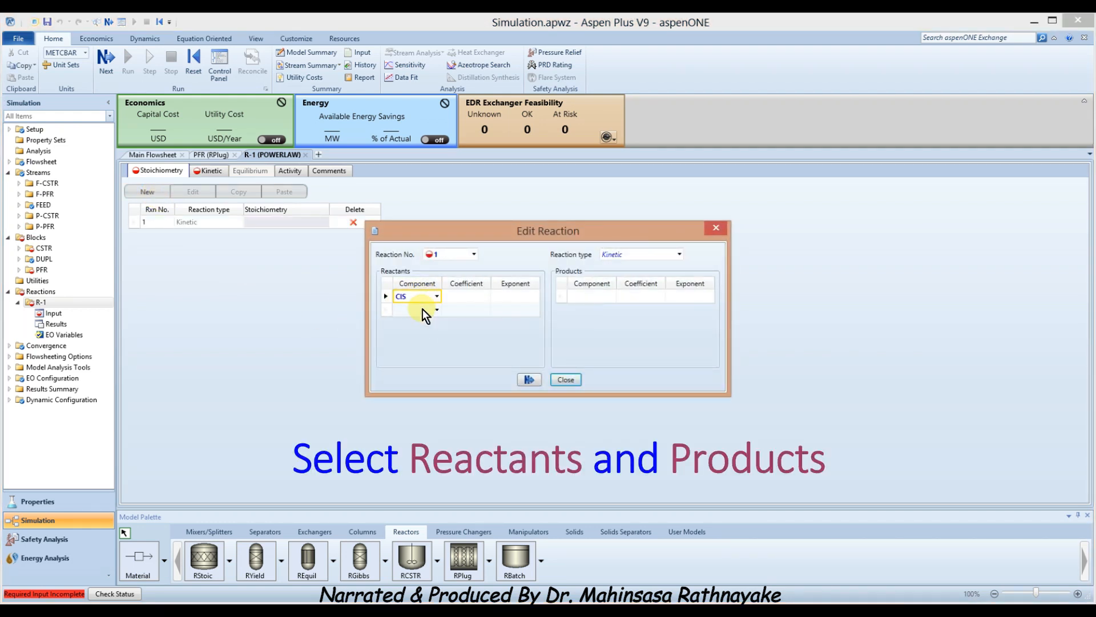
left_click(610, 296)
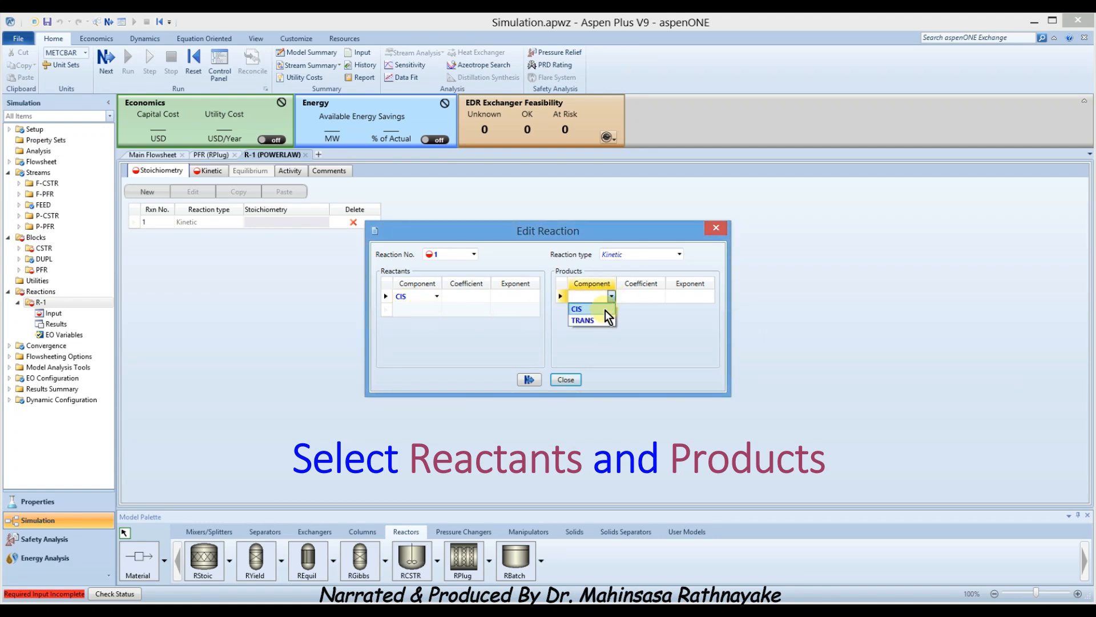
left_click(599, 317)
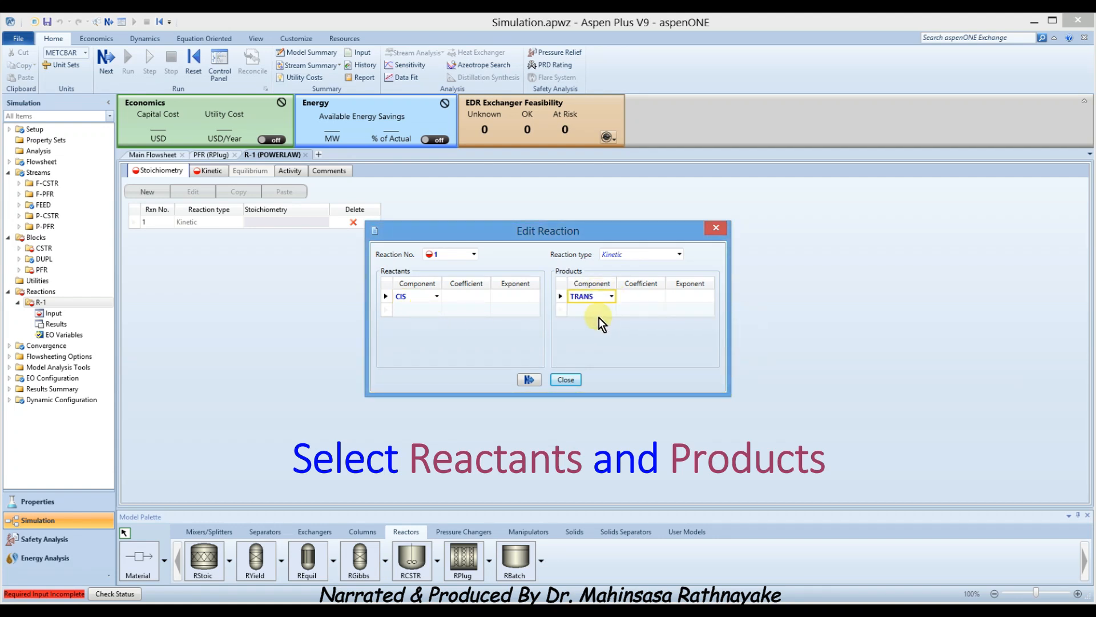
Step: Give CIS and TRANS stoichiometric coefficients of 1 each, set the CIS exponent to 1, and finish editing the reaction
left_click(466, 297)
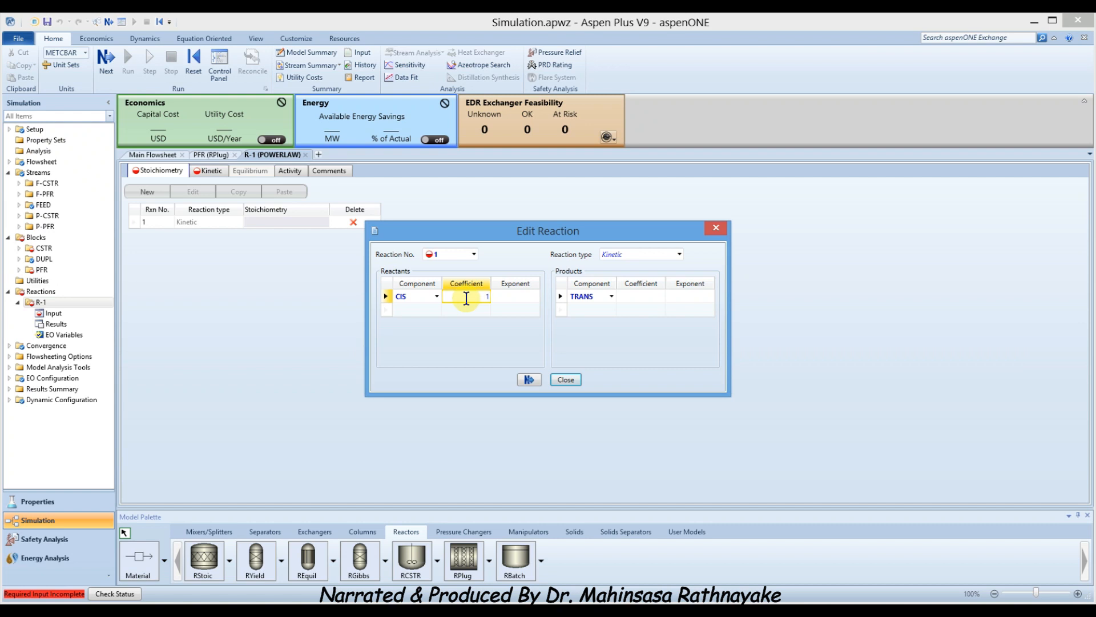
key("Return")
left_click(627, 292)
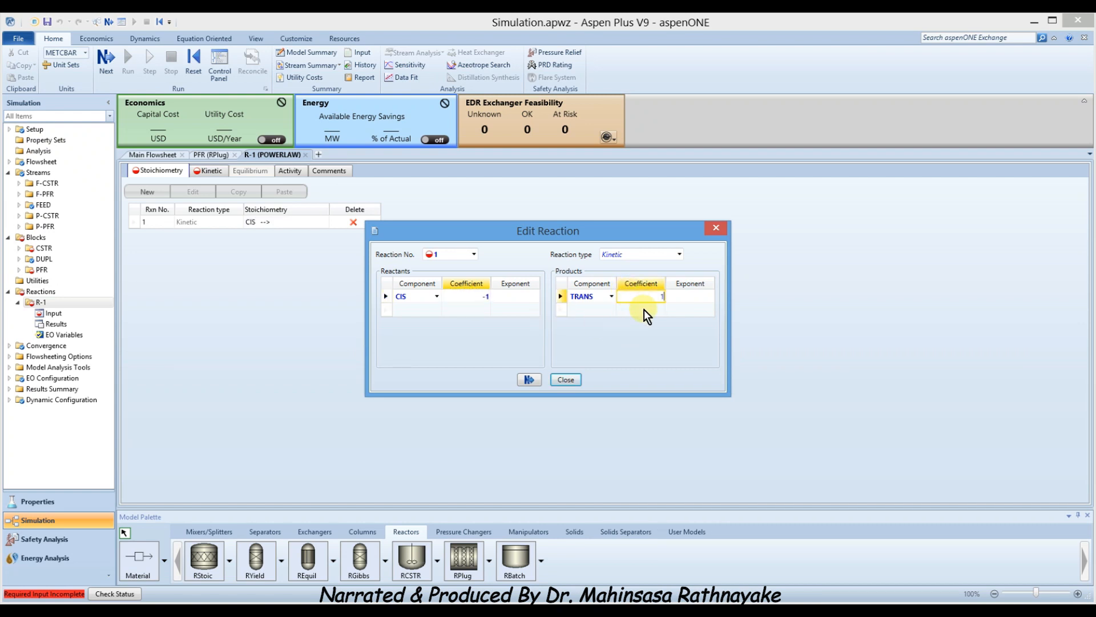
type("1")
key("Return")
left_click(518, 293)
type("1")
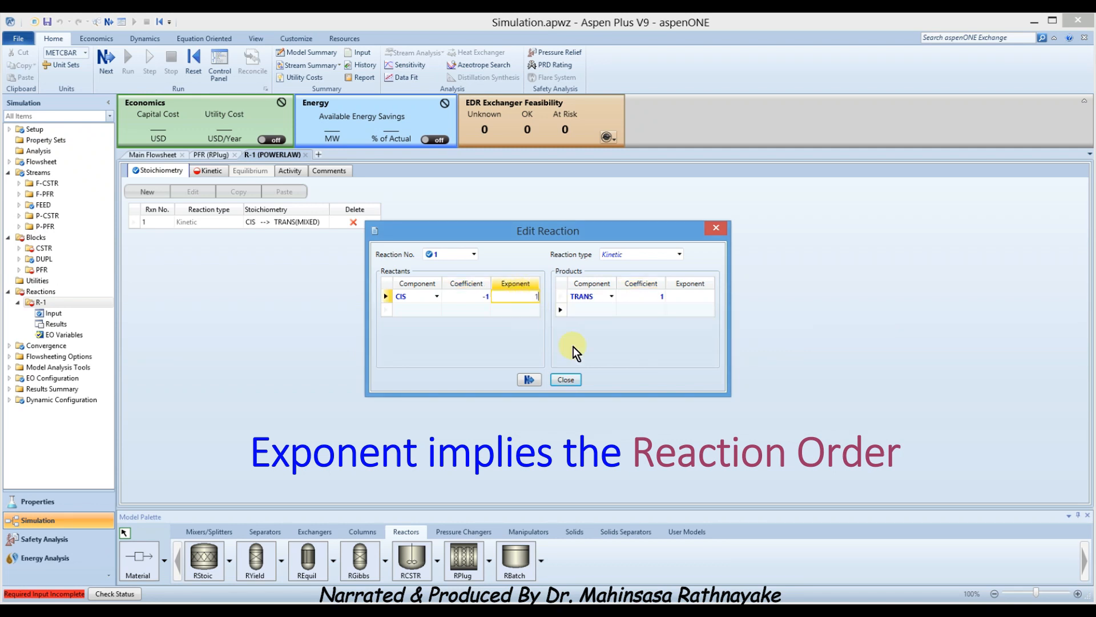
key("Return")
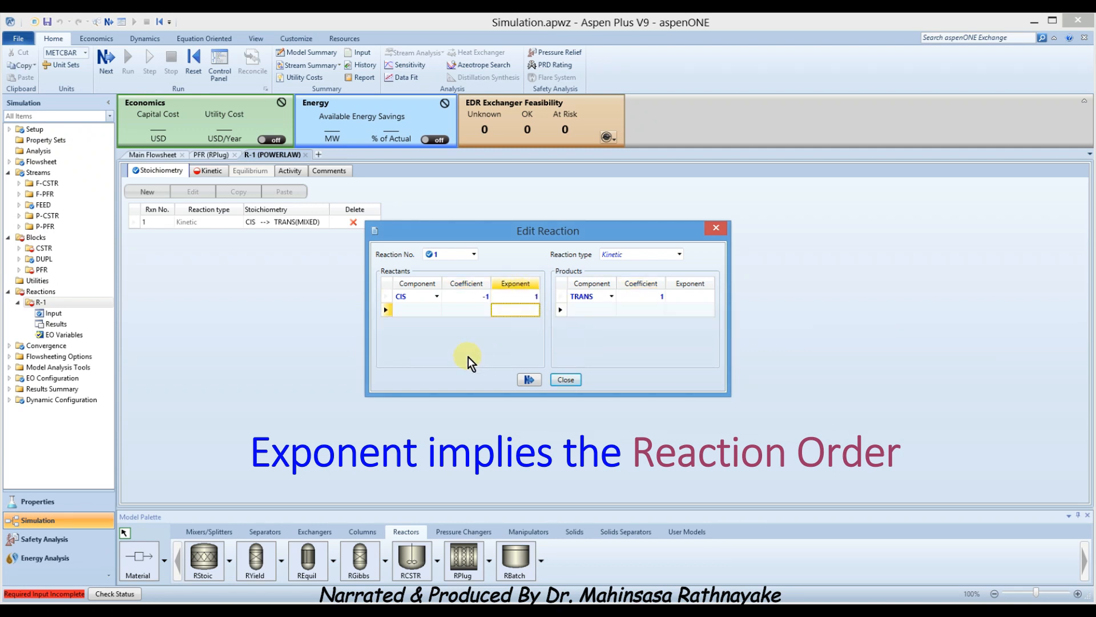
left_click(555, 378)
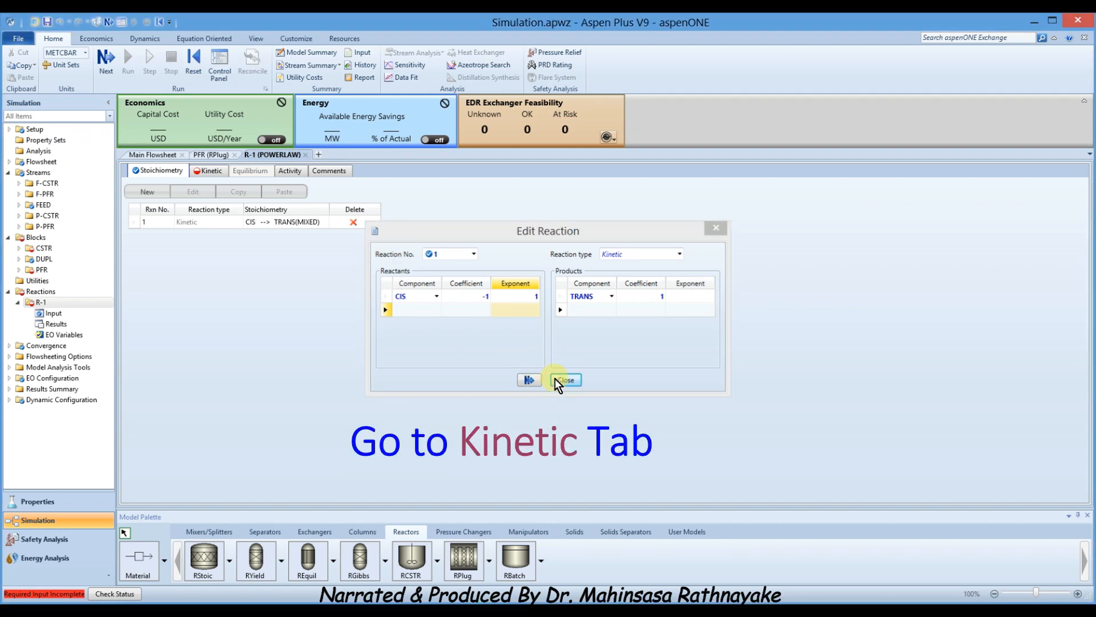
Step: Set the reaction's kinetic factor k to 0.003833 and its activation energy E to 0 cal/mol
left_click(204, 169)
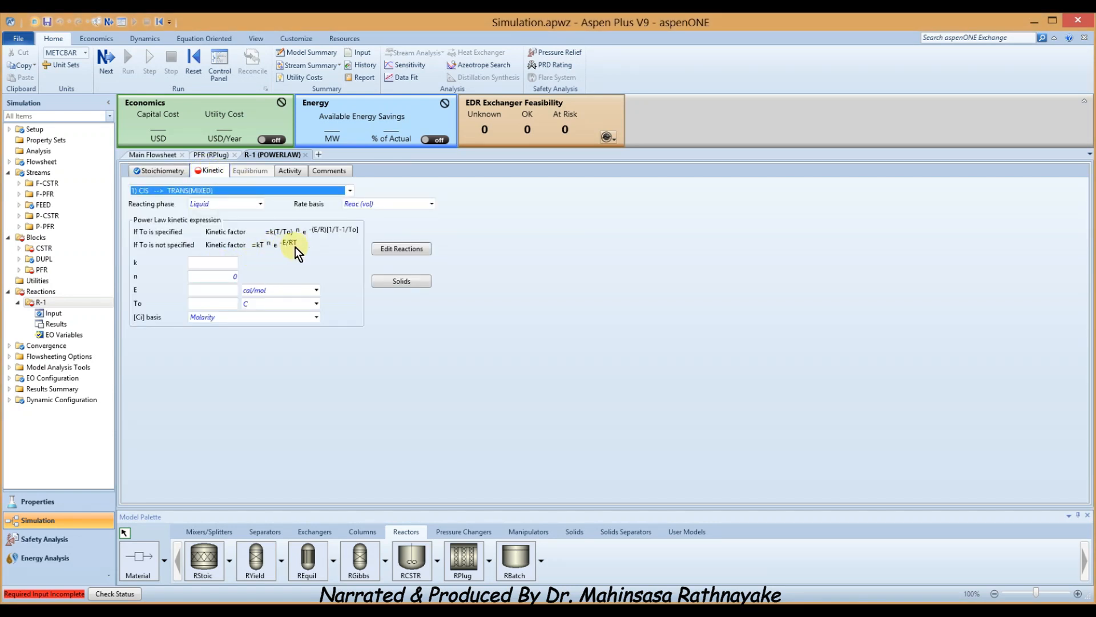
left_click(207, 263)
type("0.003833")
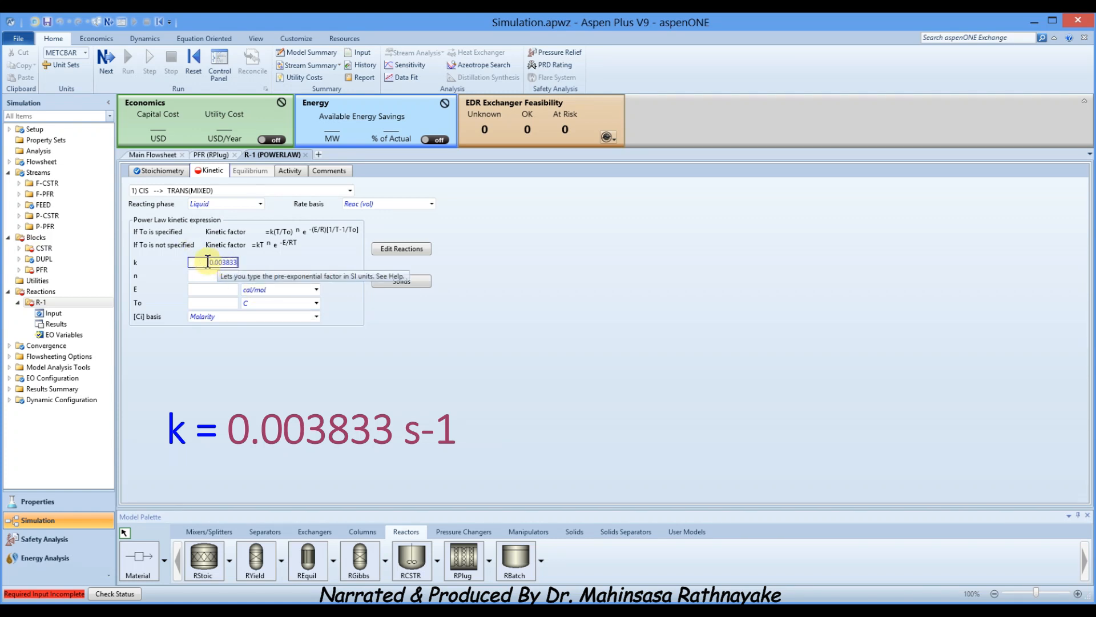
key("Return")
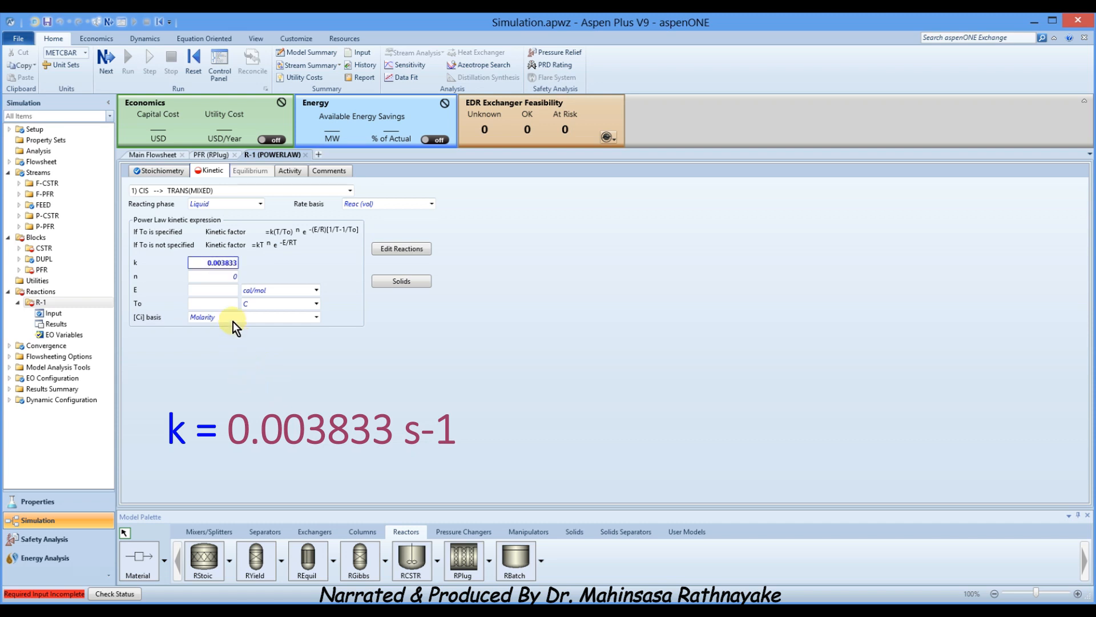
left_click(221, 289)
type("0")
key("Return")
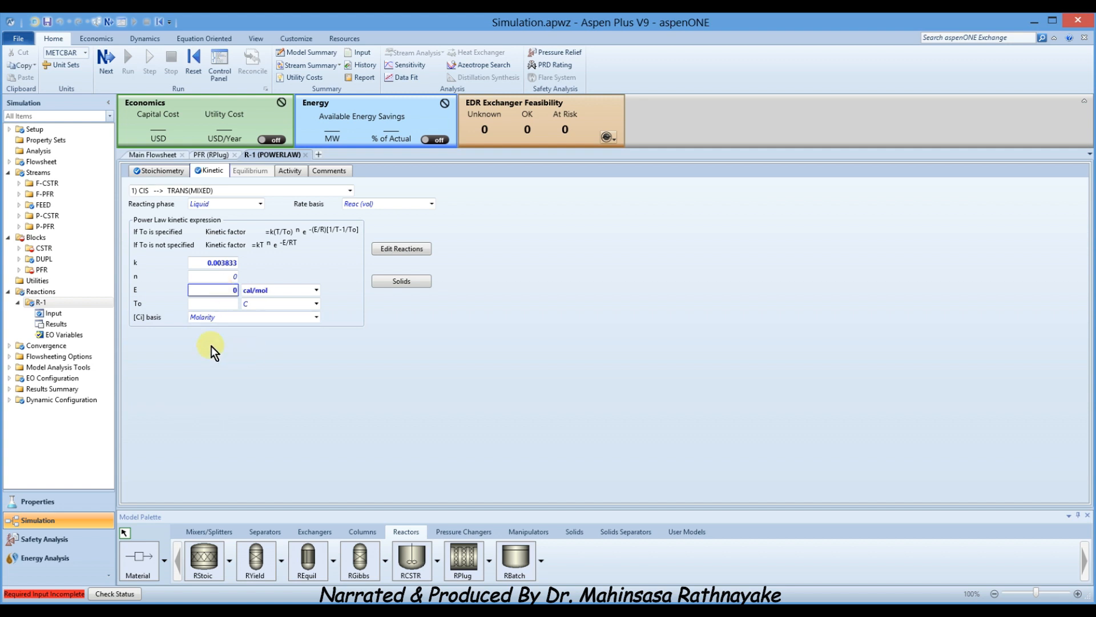
Step: Include reaction set R-1 in the CSTR block's selected reaction sets
left_click(47, 249)
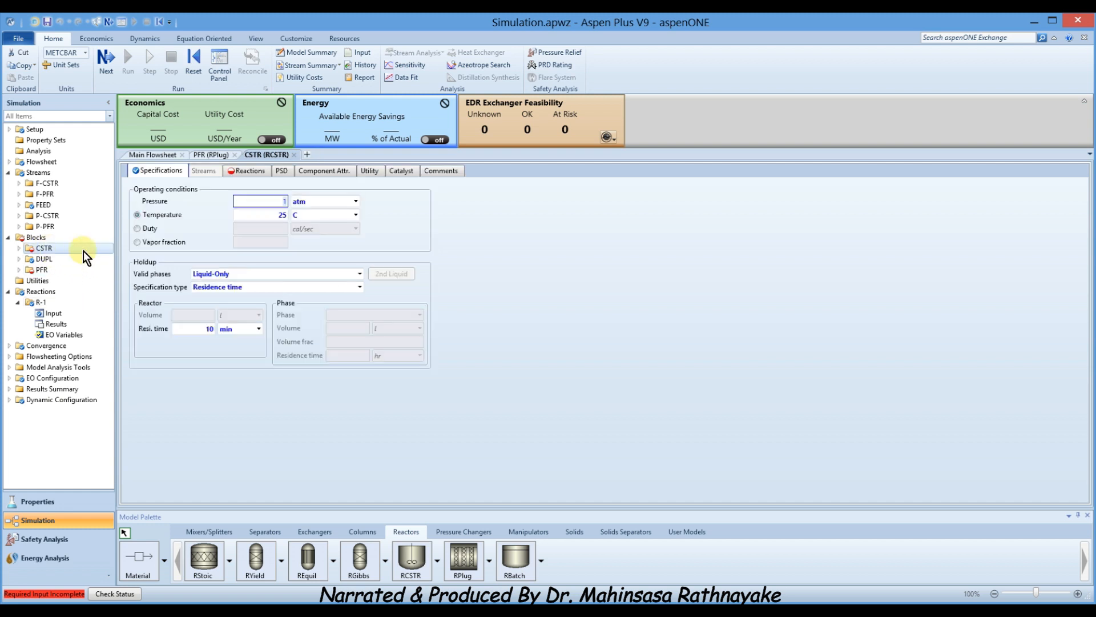
left_click(233, 171)
left_click(150, 217)
left_click(221, 275)
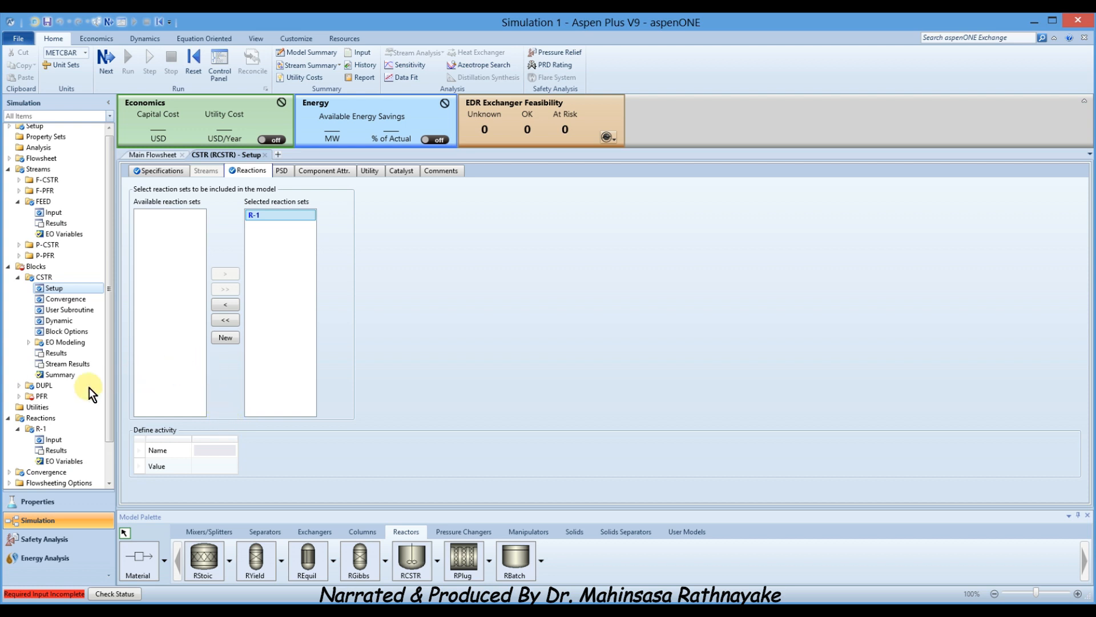
Step: Define the PFR as a reactor with specified temperature, held constant at a reactor temperature of 25 C
left_click(19, 396)
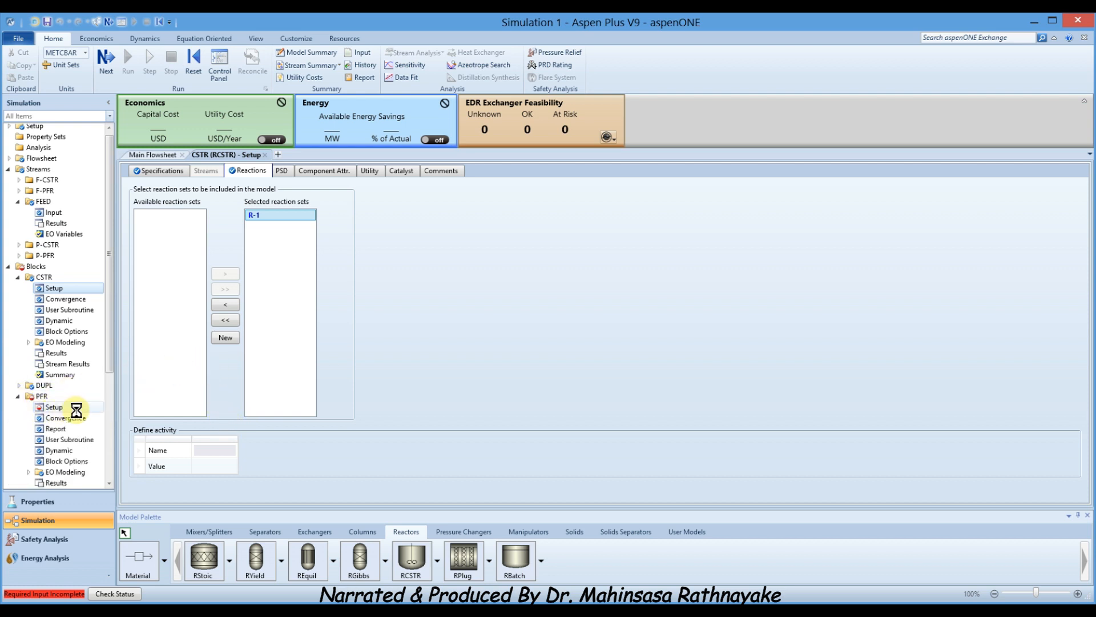
left_click(376, 190)
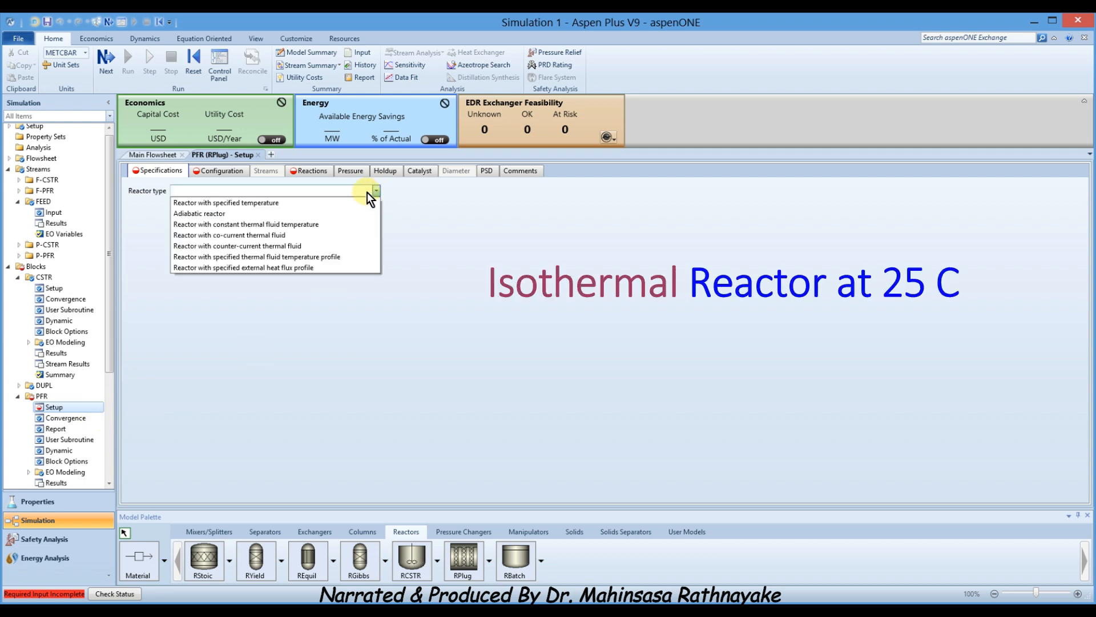
left_click(261, 204)
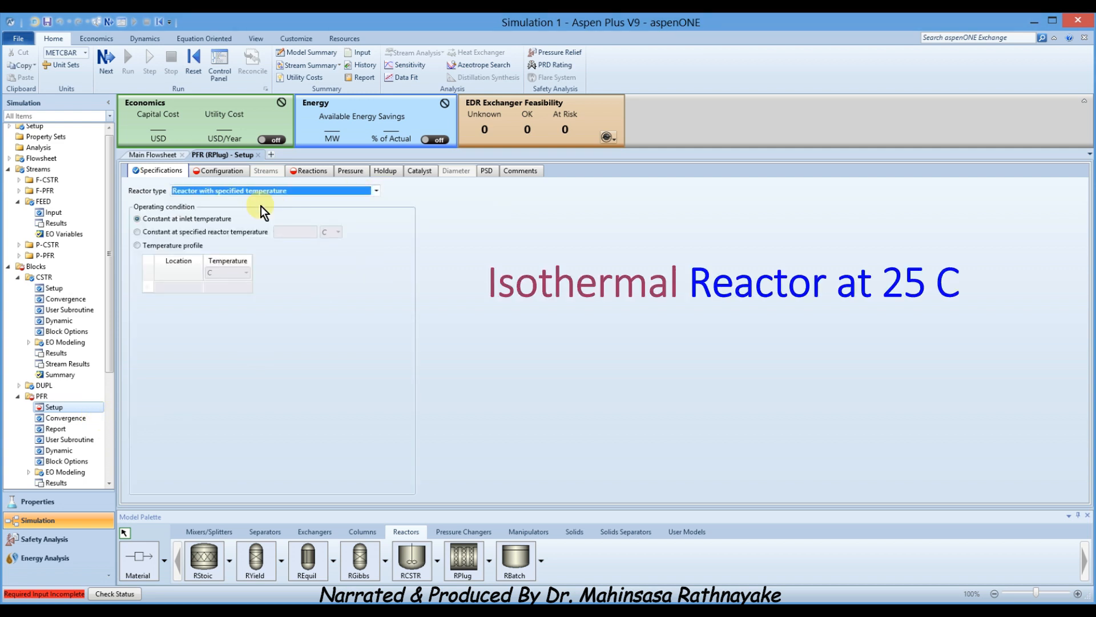
left_click(179, 232)
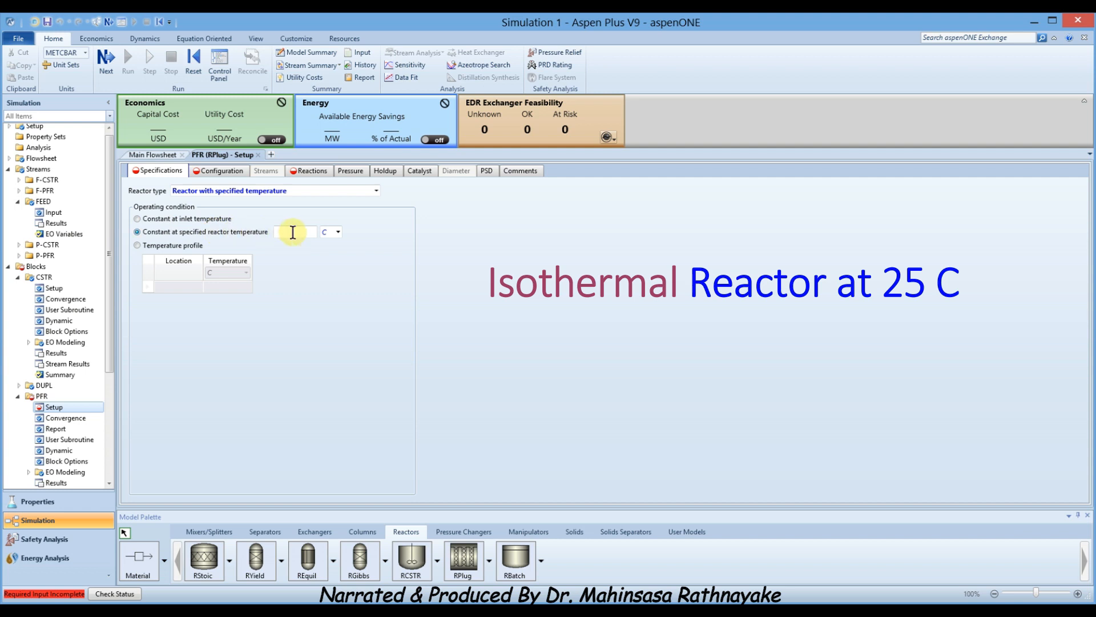
key("Return")
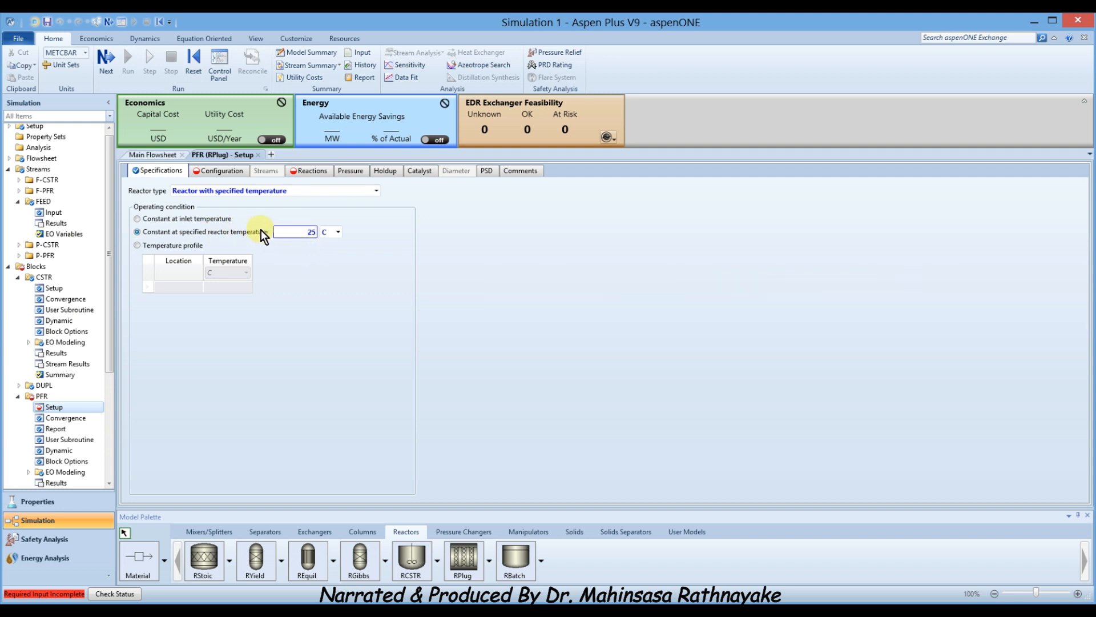
Step: Configure the PFR with a length of 2 meter, a diameter of 0.3 meter and a Liquid-Only process stream
left_click(214, 173)
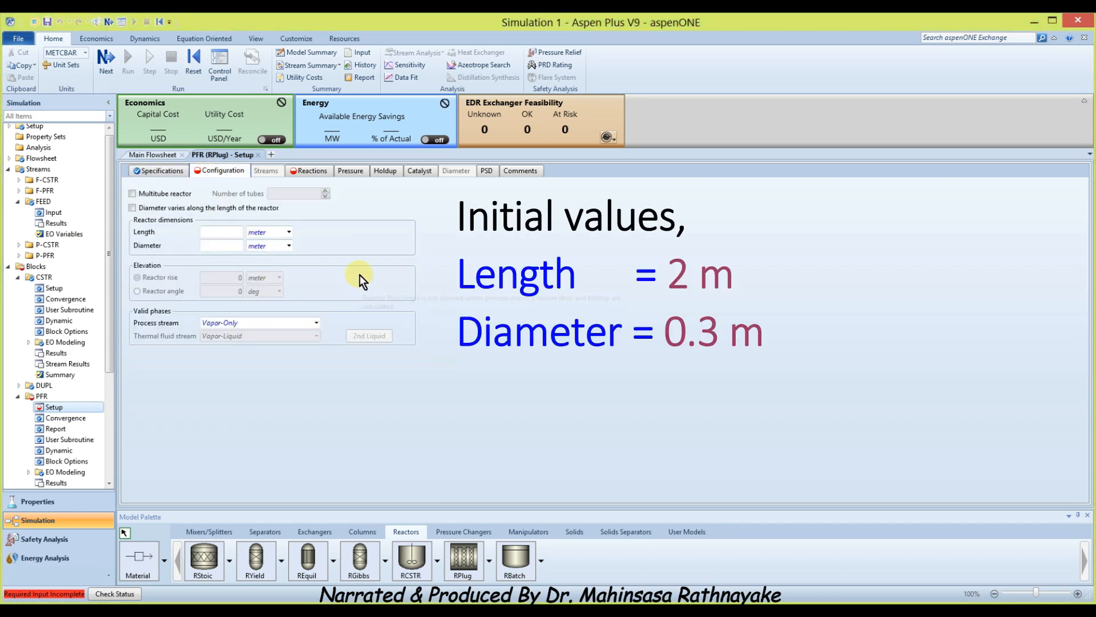
left_click(223, 237)
type("2")
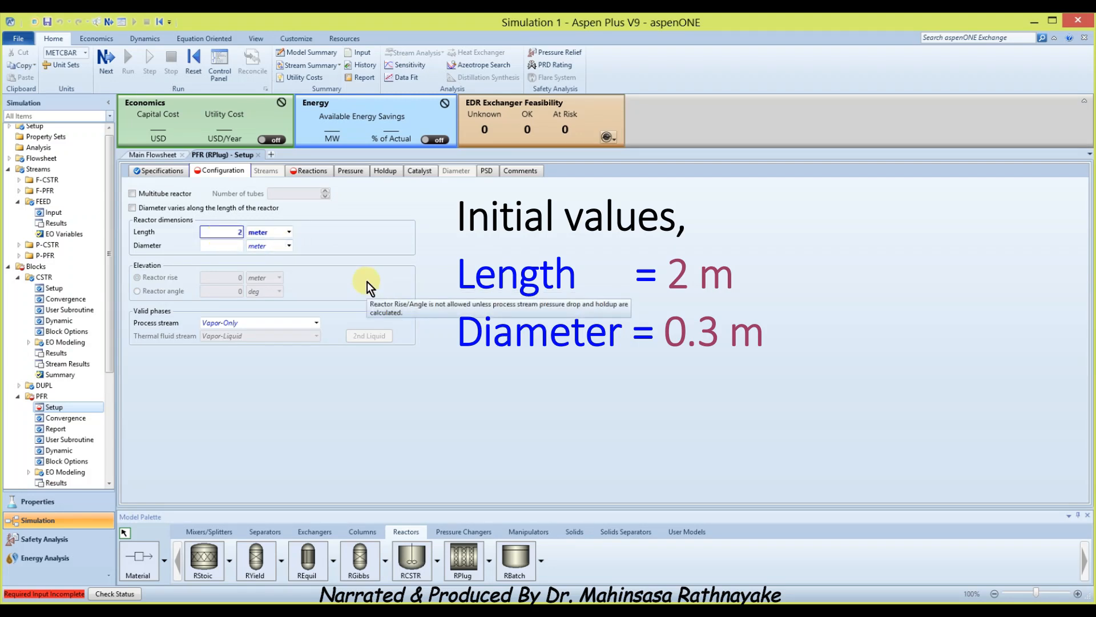
left_click(237, 248)
type("0.3")
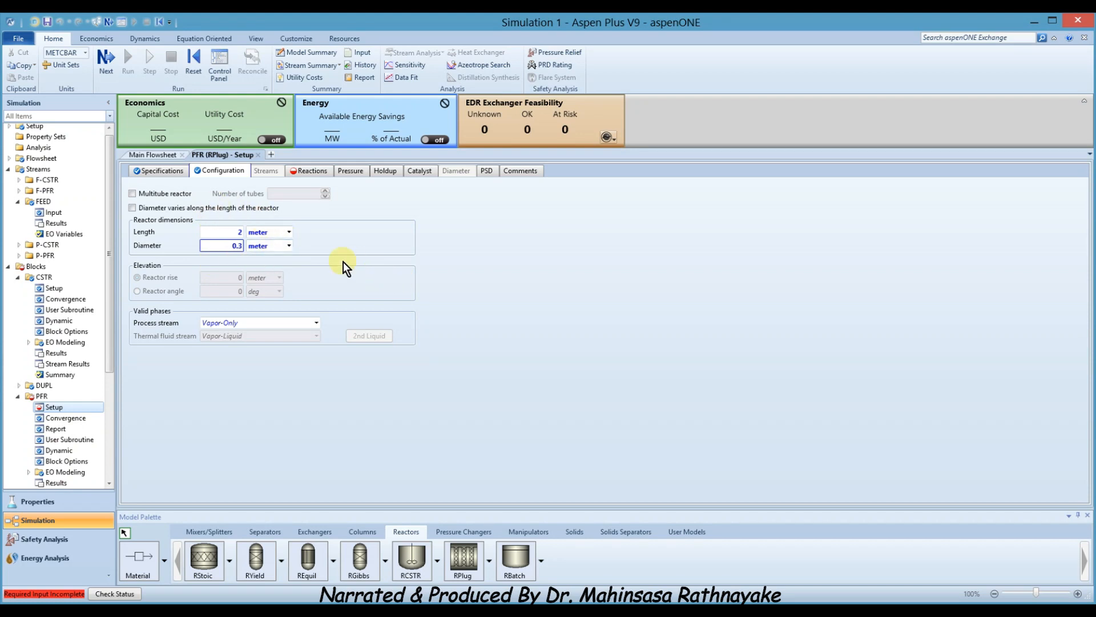
mouse_move(343, 261)
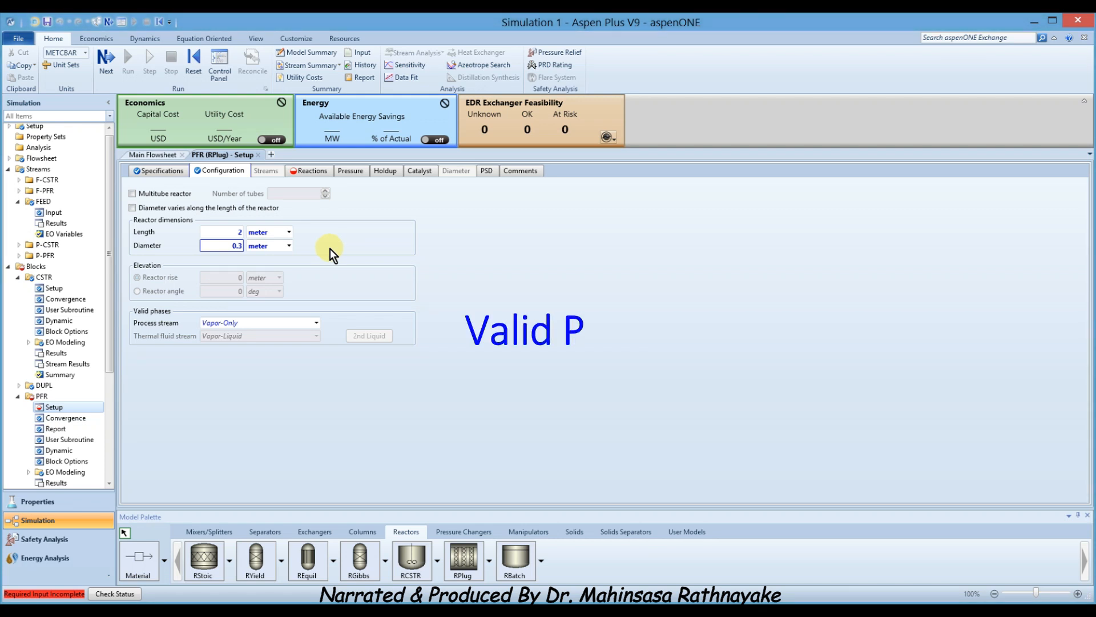
left_click(315, 322)
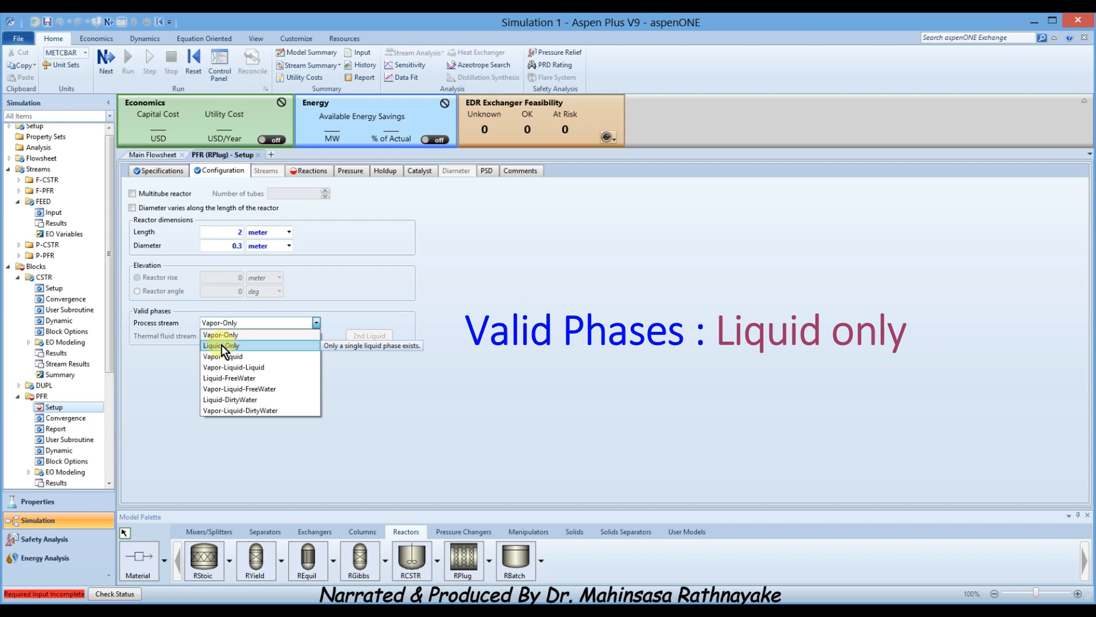
left_click(221, 345)
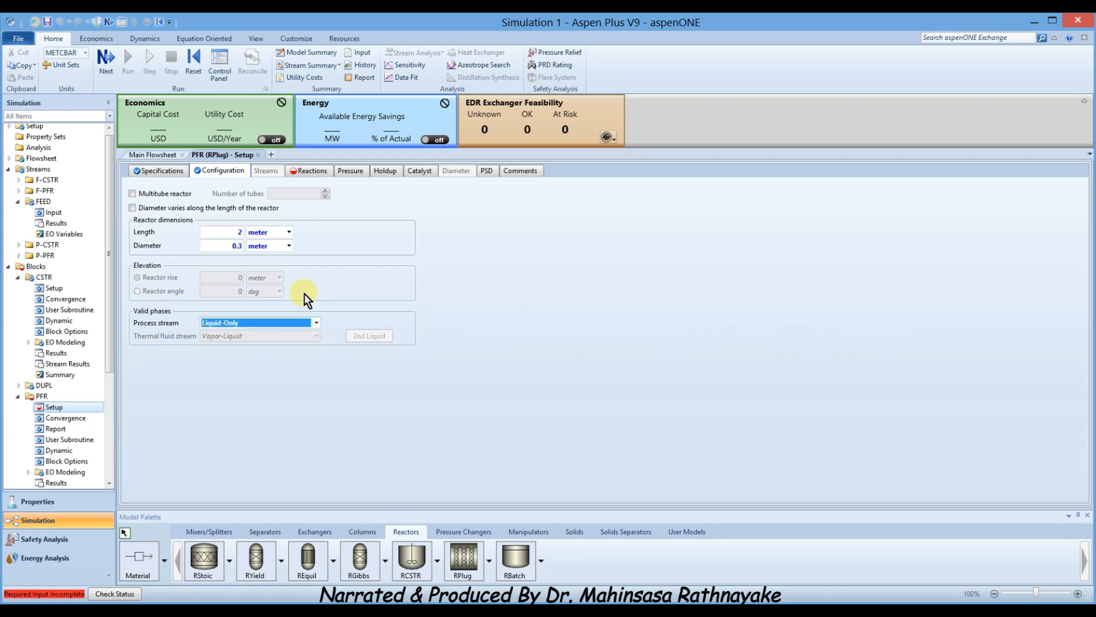
Step: Include reaction set R-1 in the PFR block's selected reaction sets
left_click(307, 170)
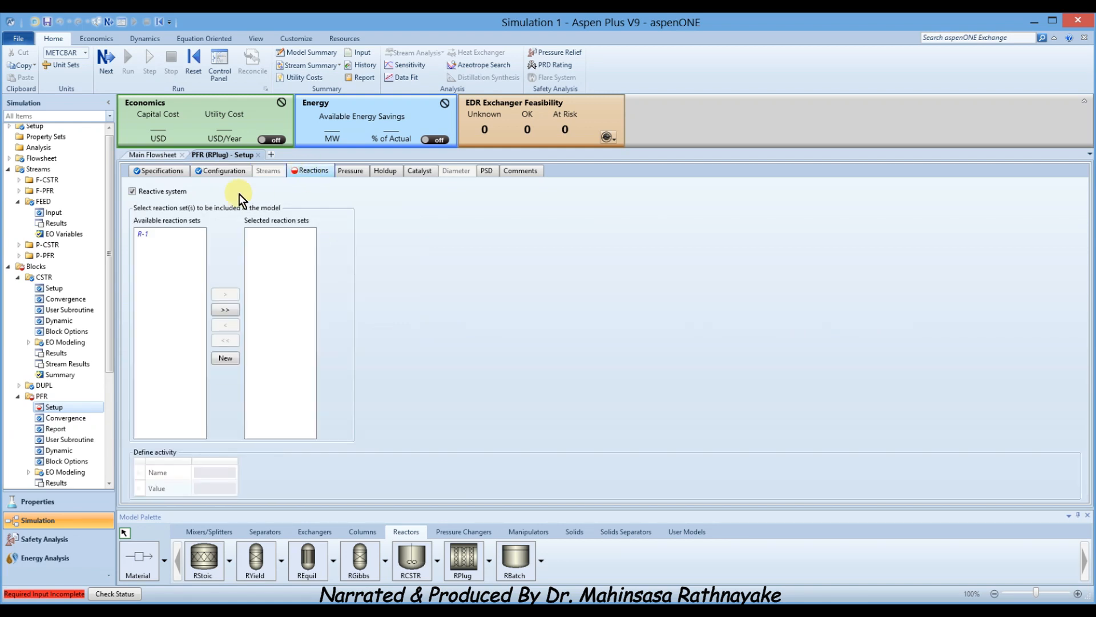
left_click(149, 234)
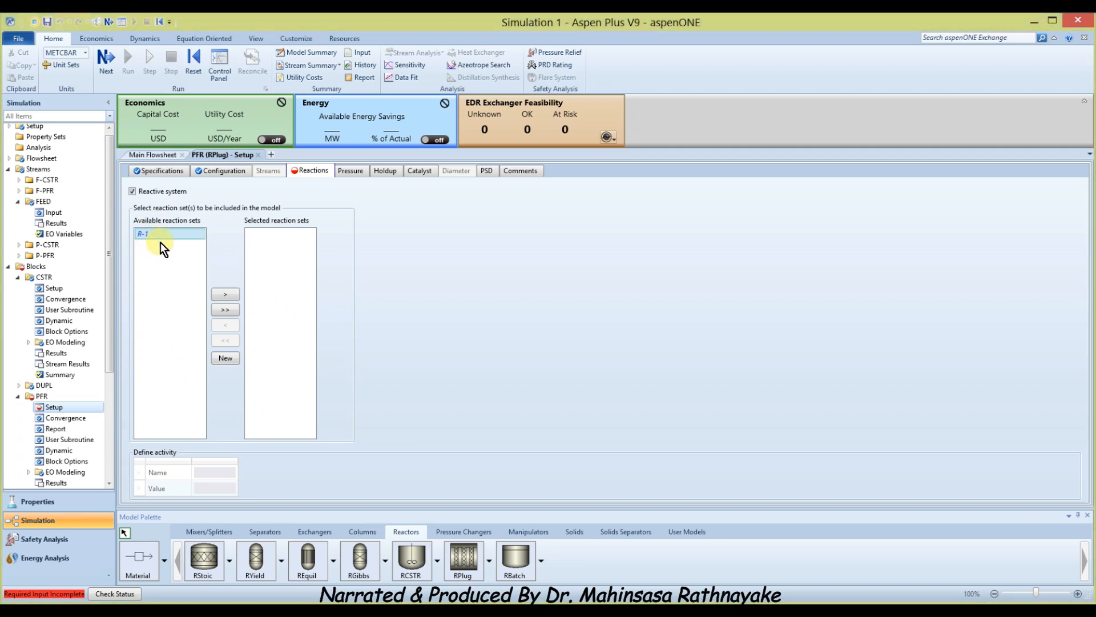
left_click(225, 295)
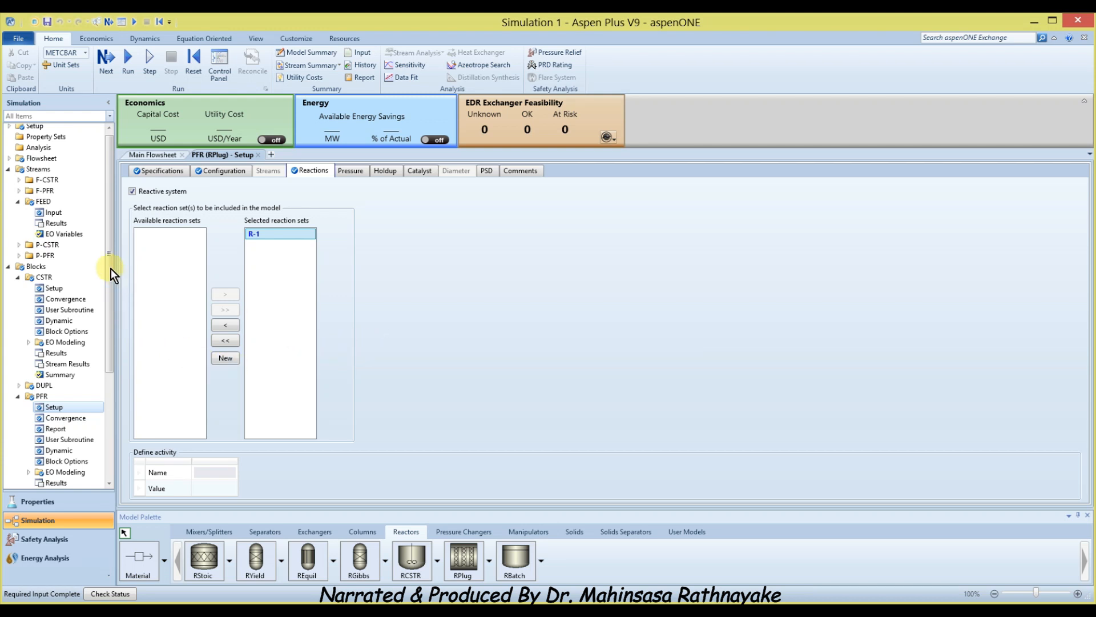
Step: Create a new design spec under Flowsheeting Options, keeping the suggested ID
left_click_drag(111, 261, 107, 335)
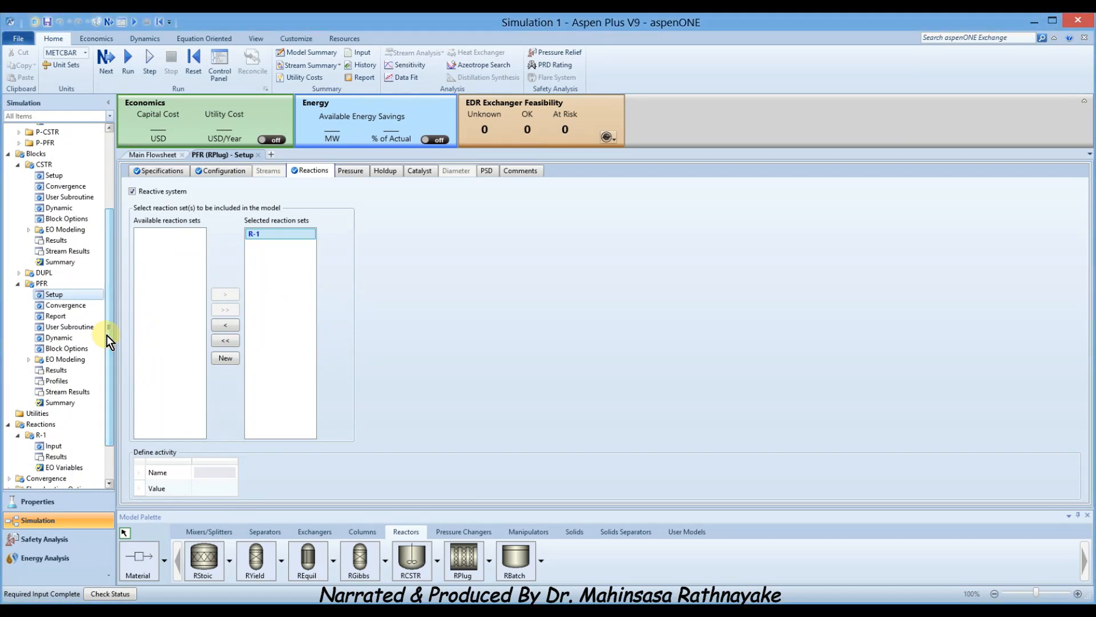
left_click_drag(108, 331, 112, 375)
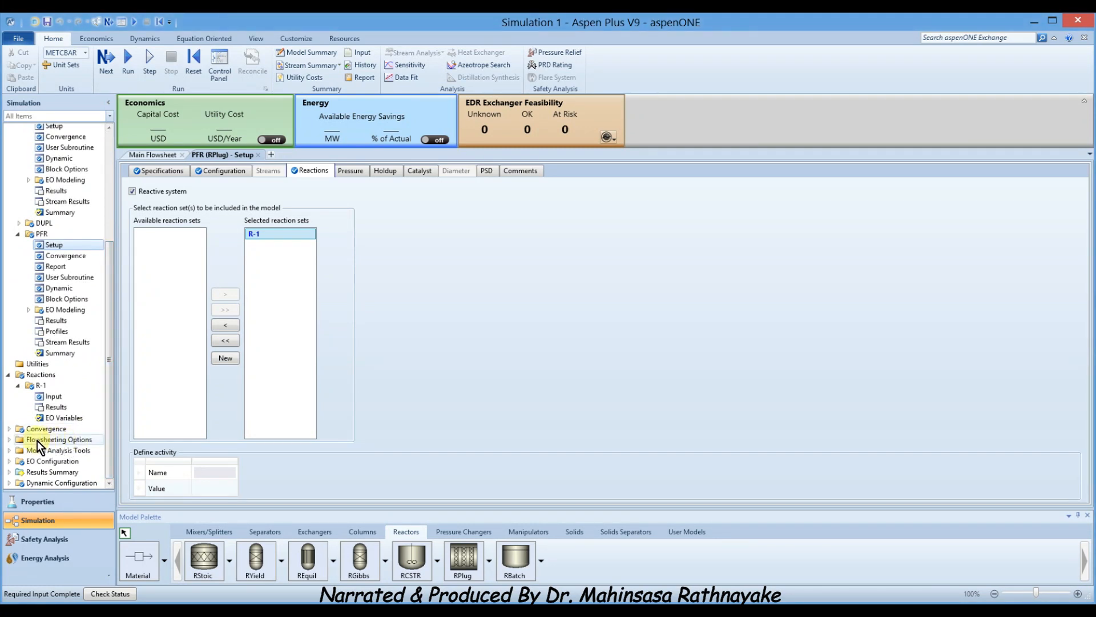
left_click(10, 440)
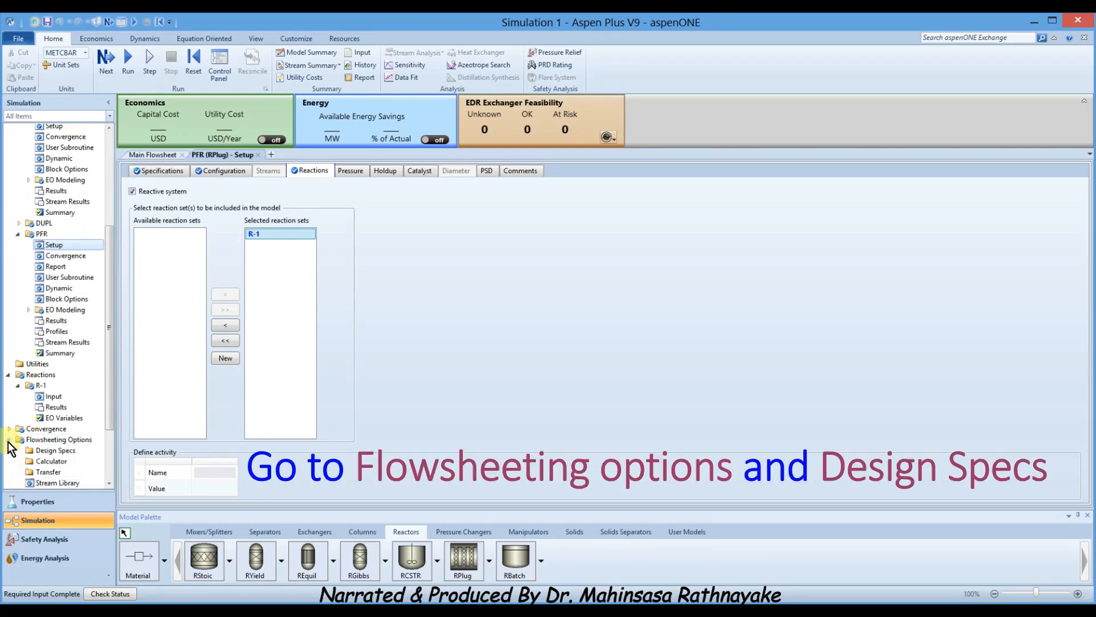
left_click_drag(108, 424, 105, 463)
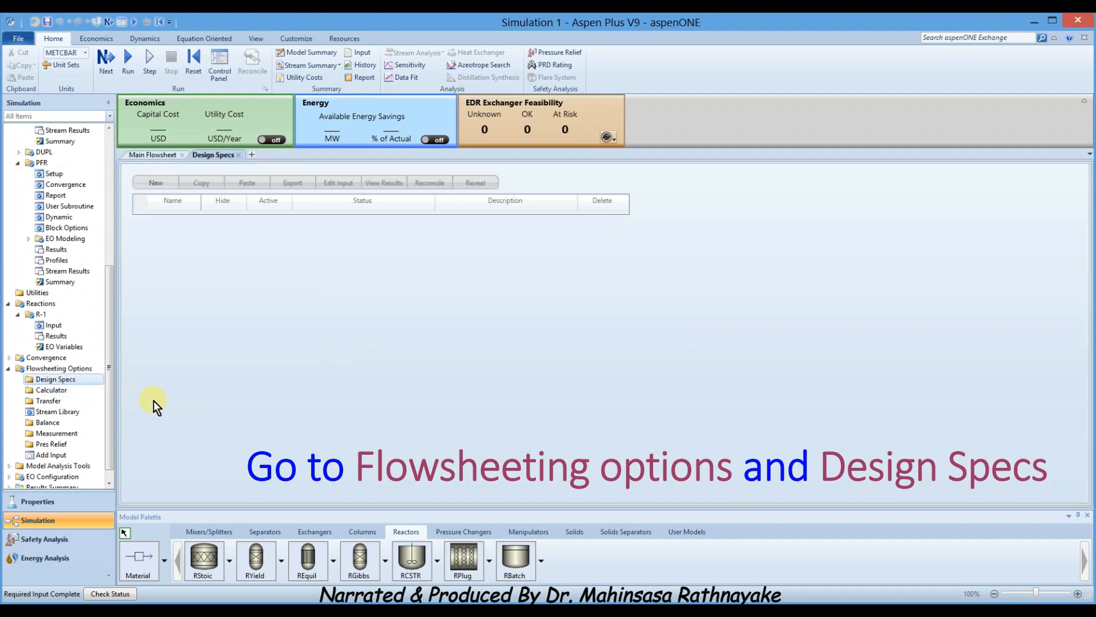
left_click(153, 185)
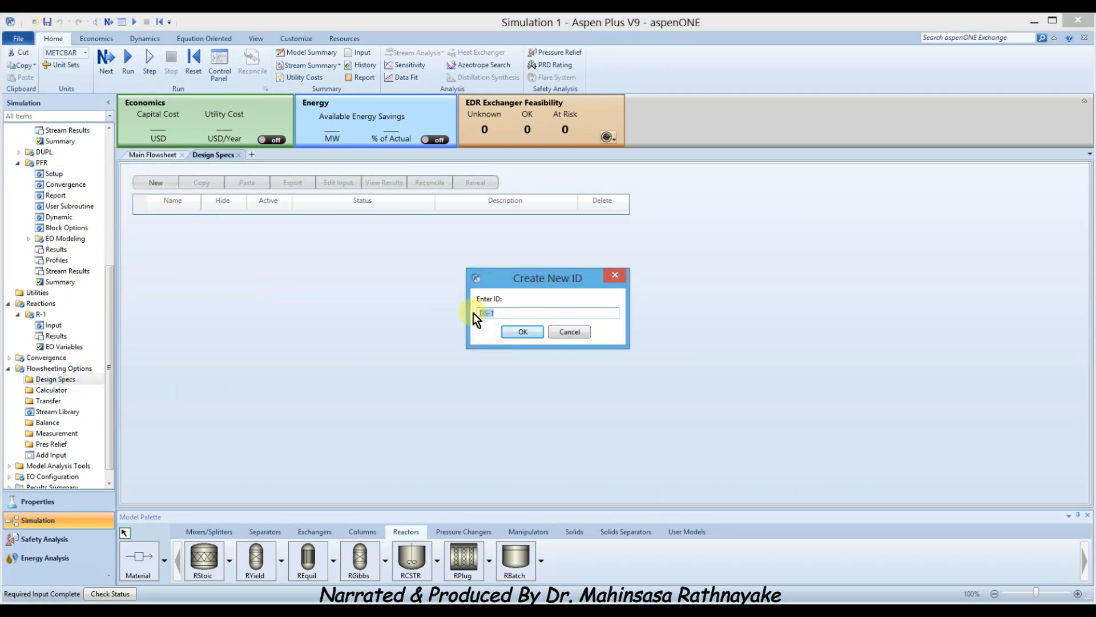
left_click(519, 331)
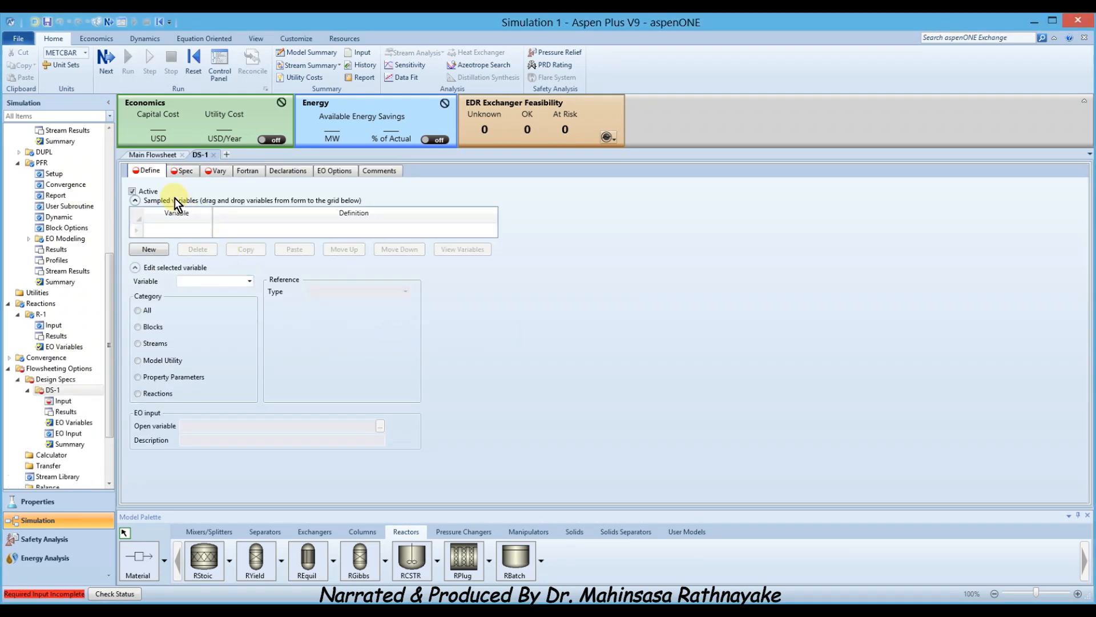
Step: Add a sampled variable named RESTIME to the design spec
left_click(159, 248)
type("RESTIME")
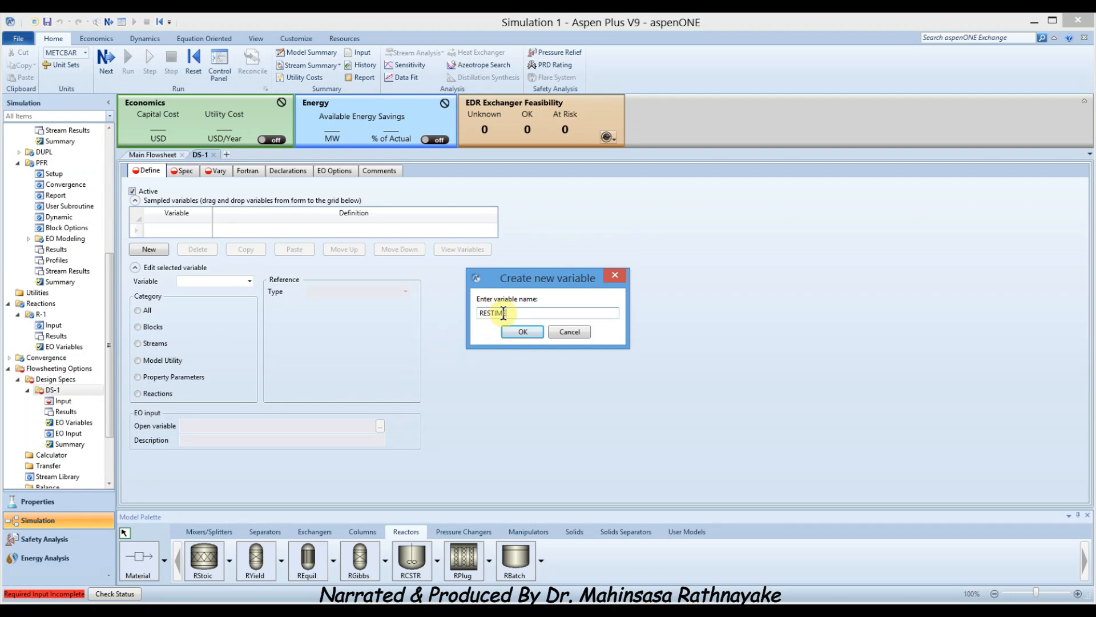
left_click(516, 333)
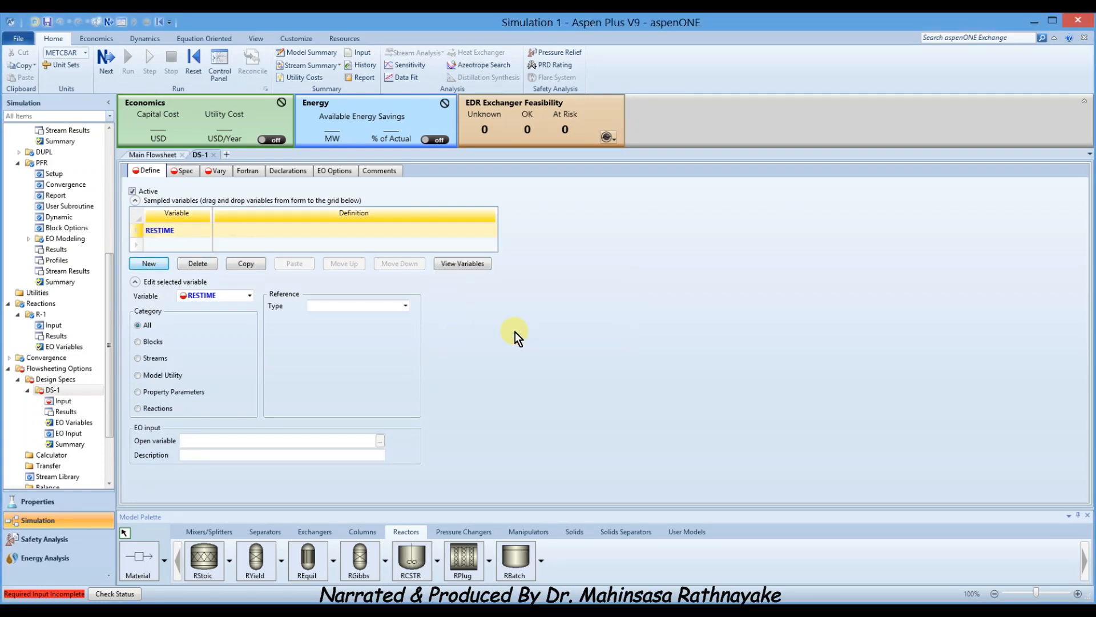
Step: Define RESTIME in the Blocks category as a Block-Var referencing block PFR, variable RES-TIME, in units of min
left_click(140, 341)
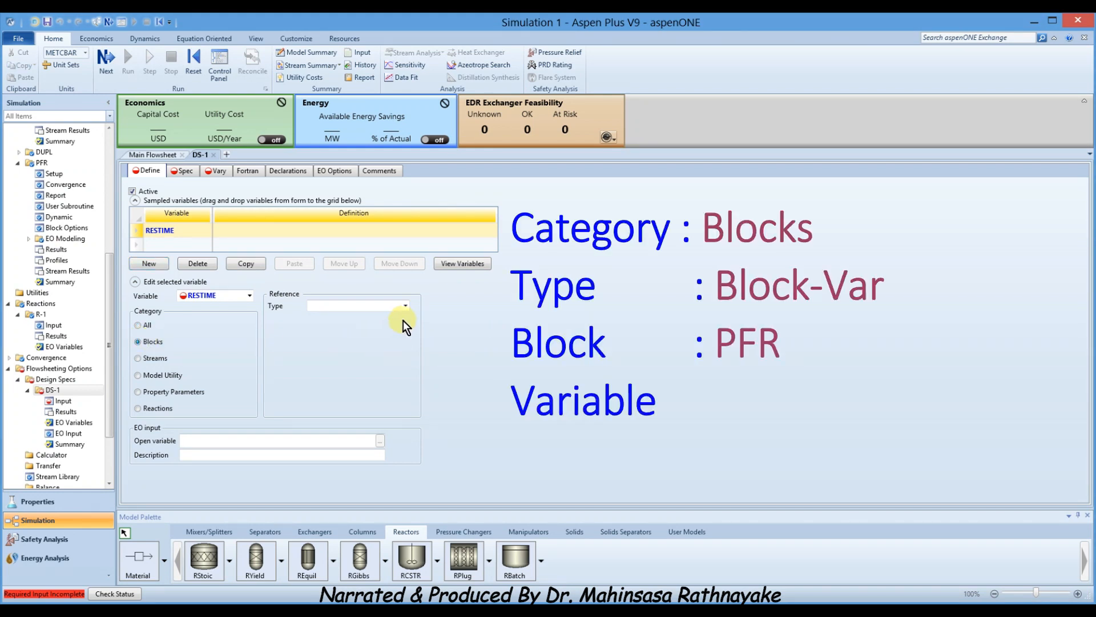
left_click(405, 306)
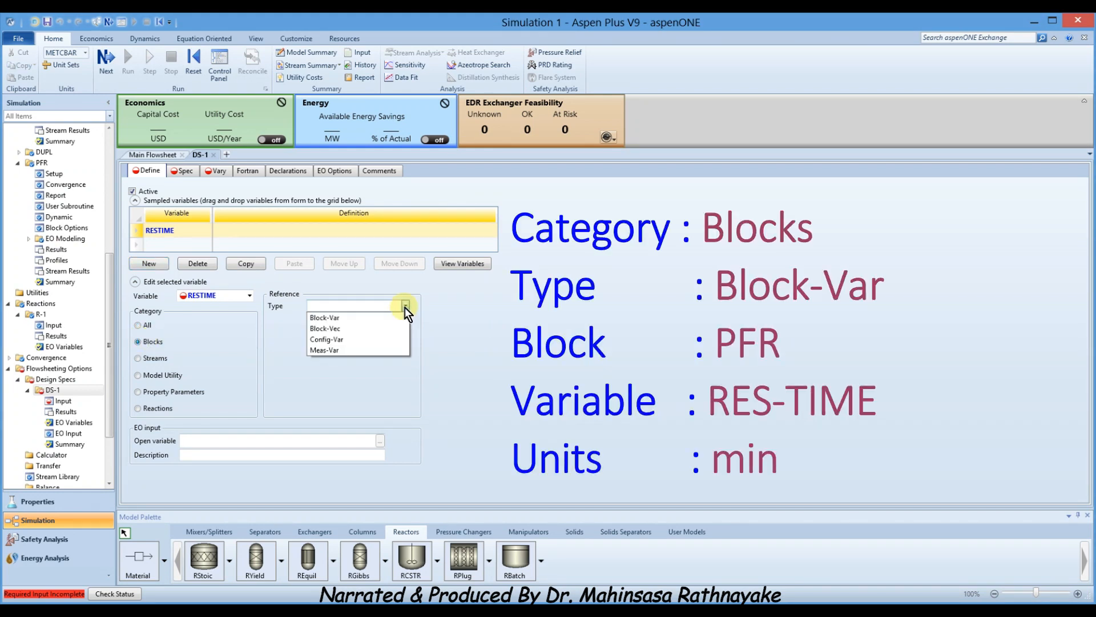
left_click(333, 319)
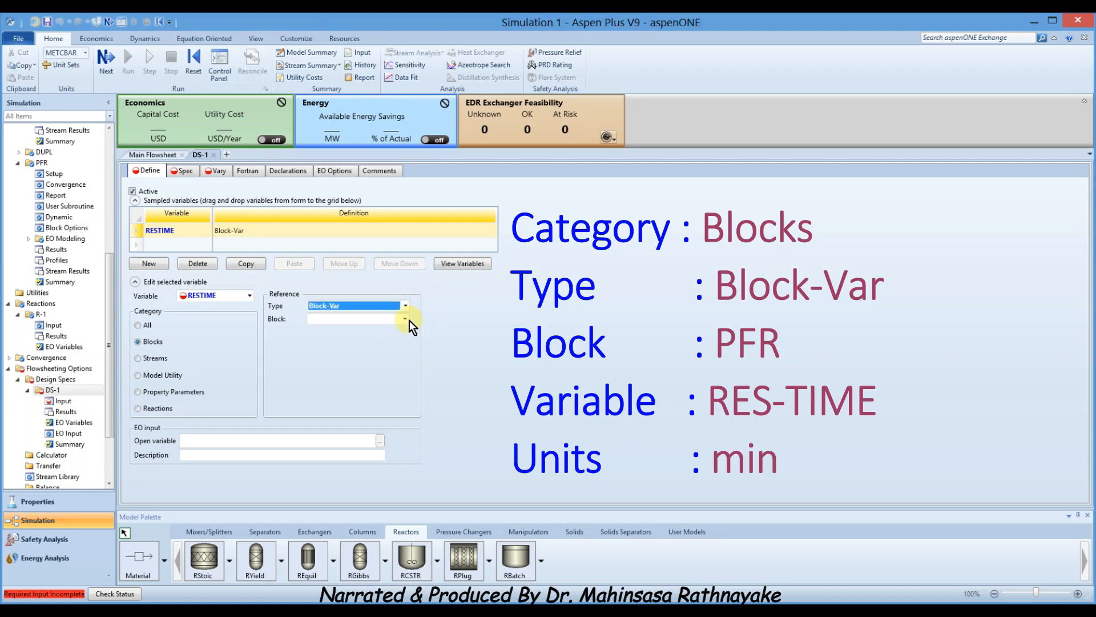
left_click(405, 319)
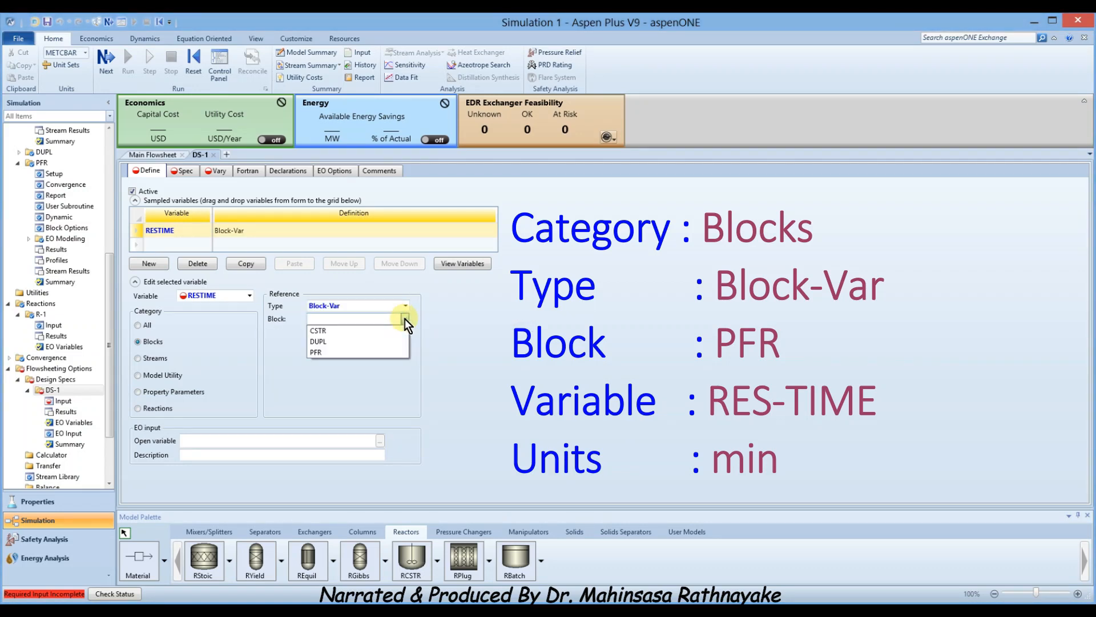
left_click(323, 351)
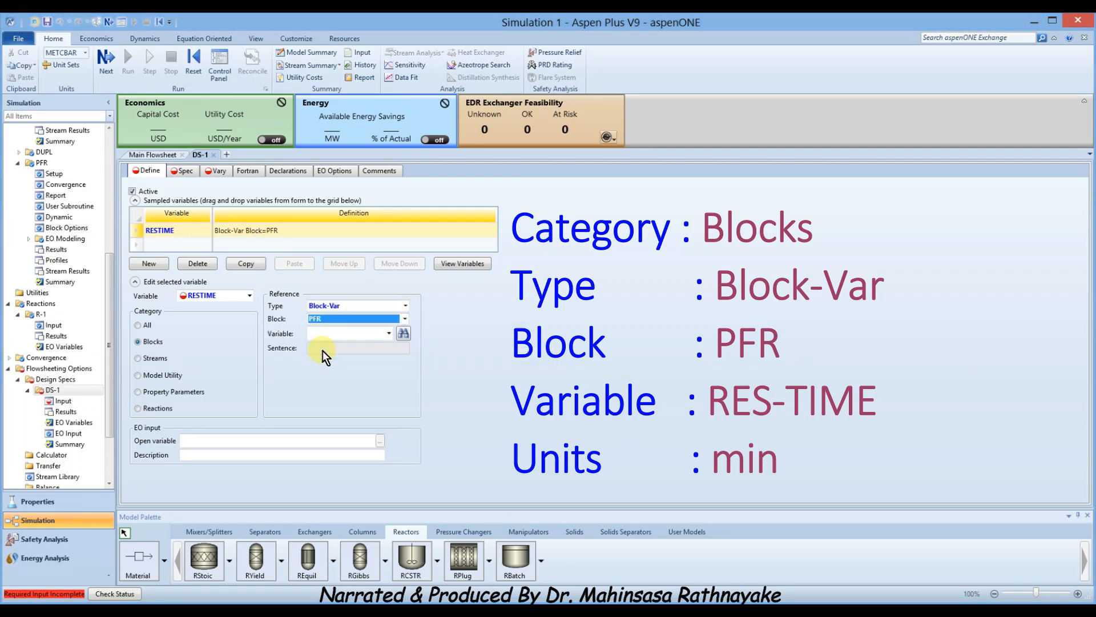
left_click(389, 334)
left_click_drag(387, 366, 397, 445)
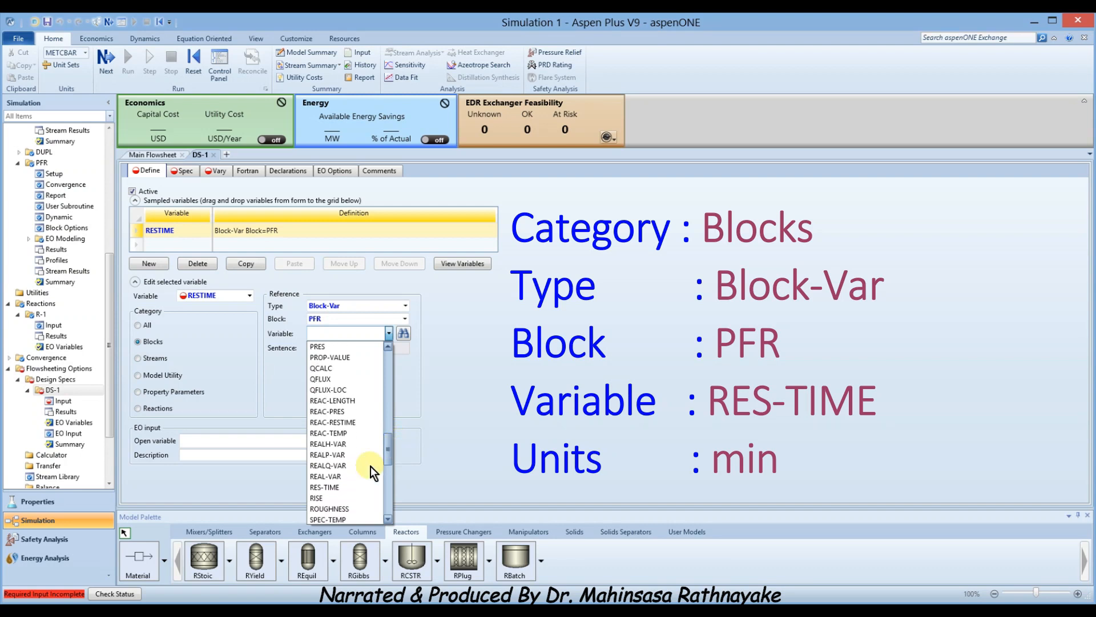
left_click(338, 487)
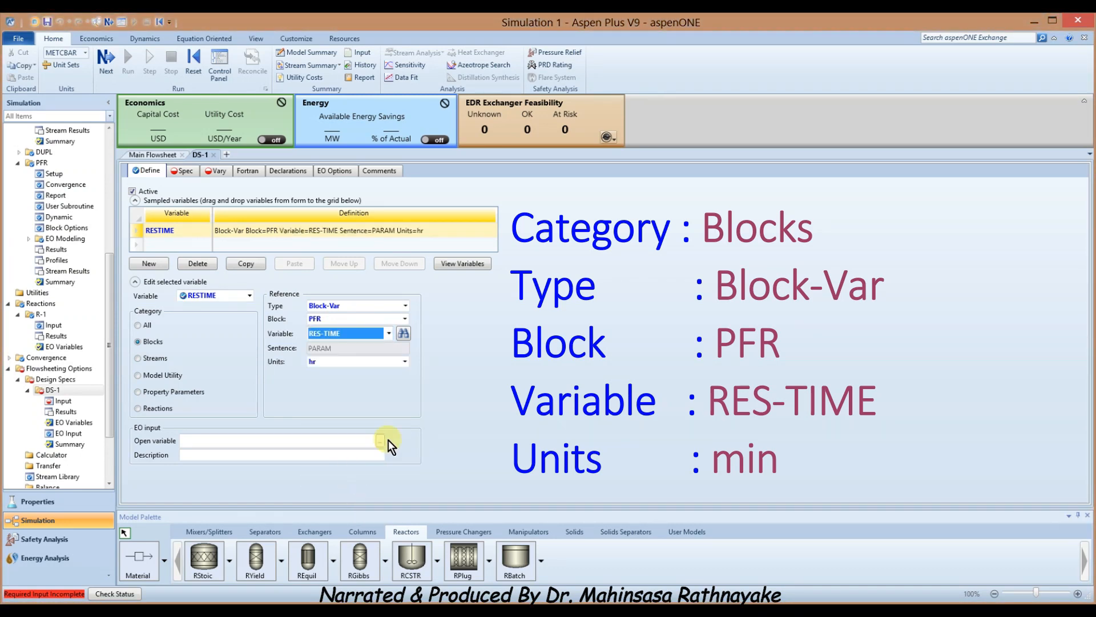
left_click(403, 362)
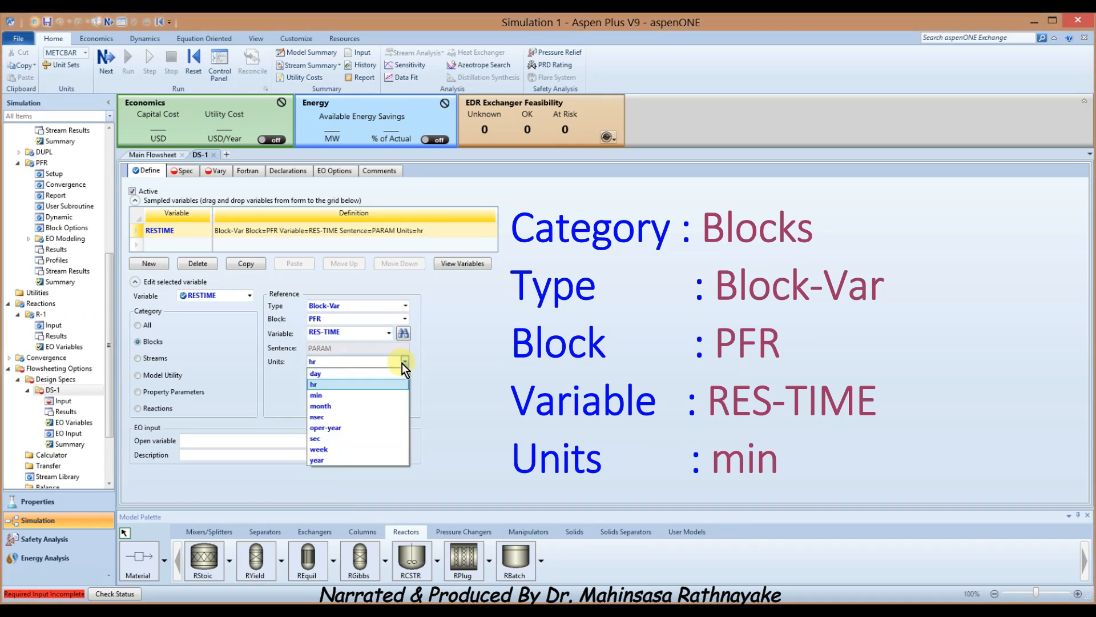
left_click(327, 396)
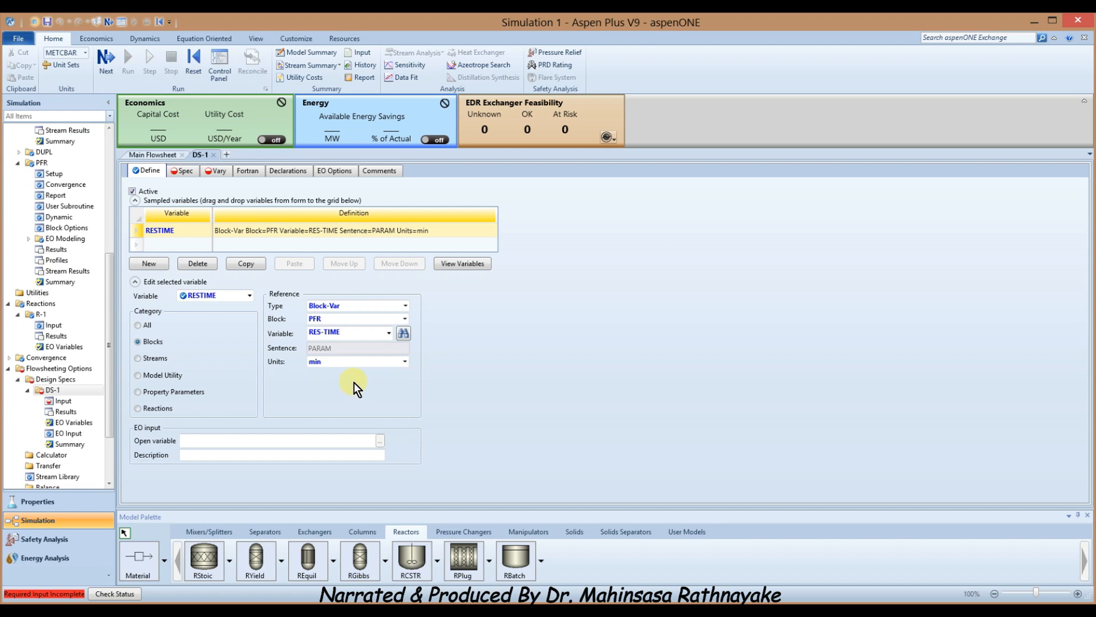
Step: Specify the design spec expression as RESTIME with a target of 10 and a tolerance of 0.001
left_click(182, 173)
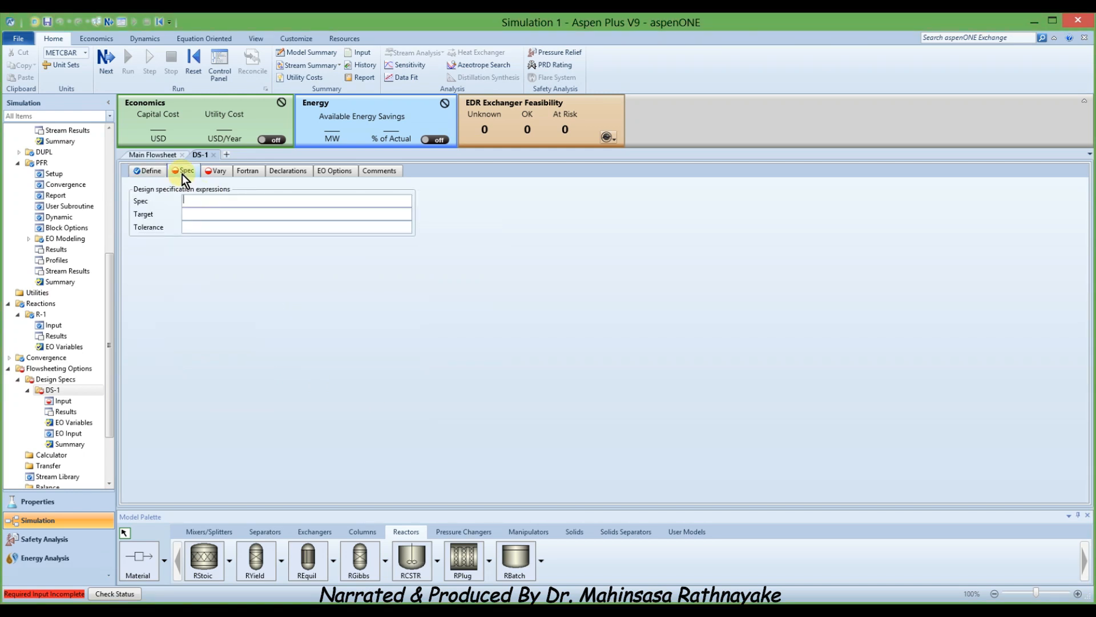
left_click(191, 201)
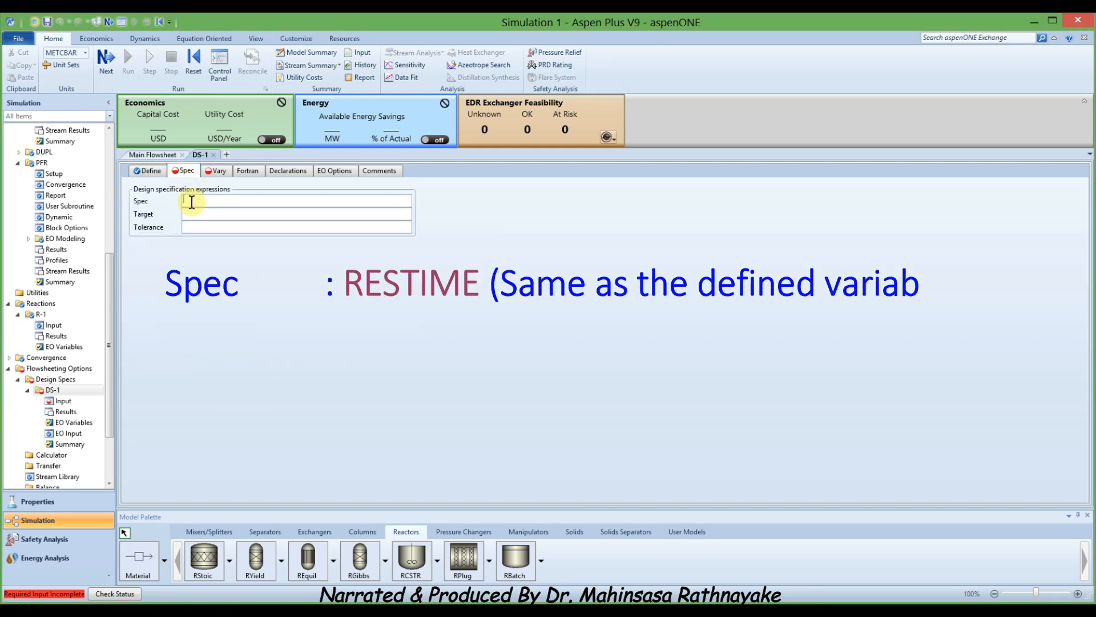
type("r")
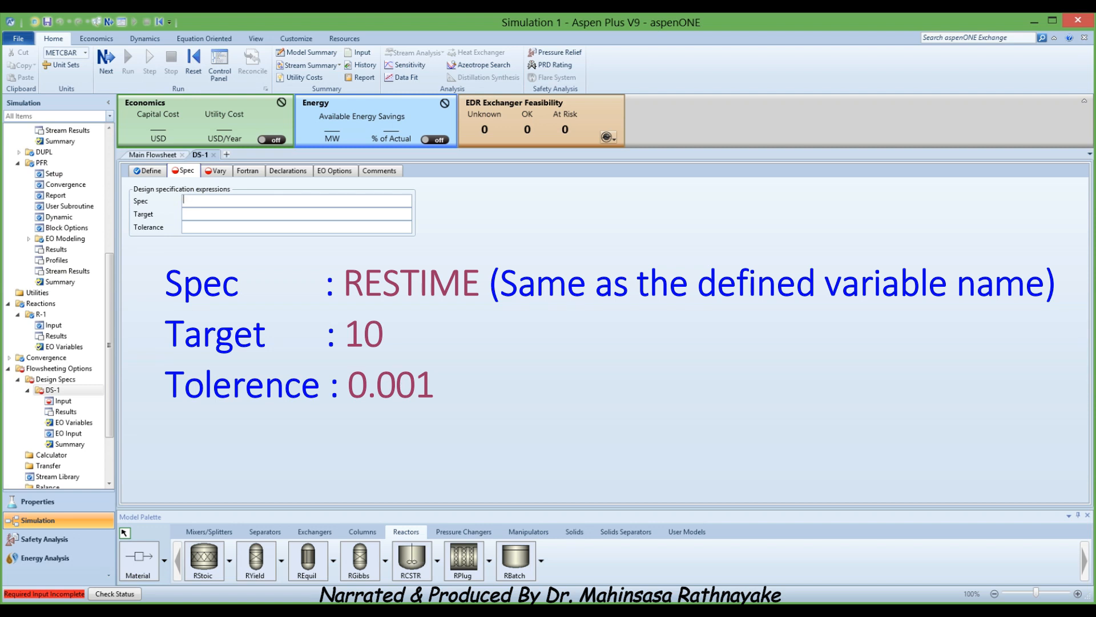
type("RESTIME")
key("Return")
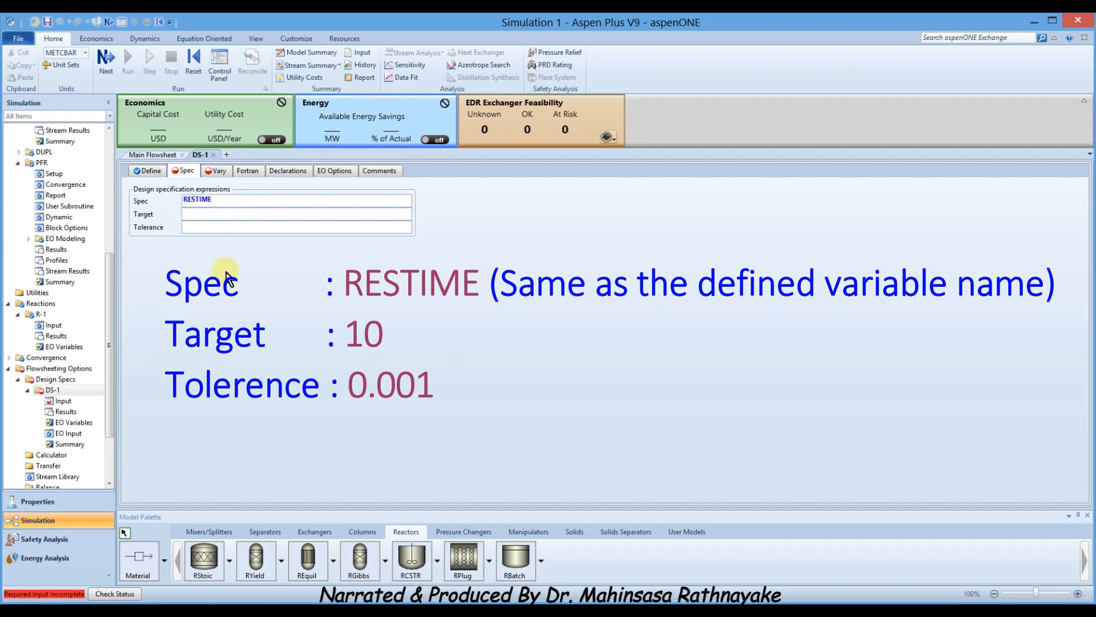
type("10")
left_click(240, 227)
type("0.001")
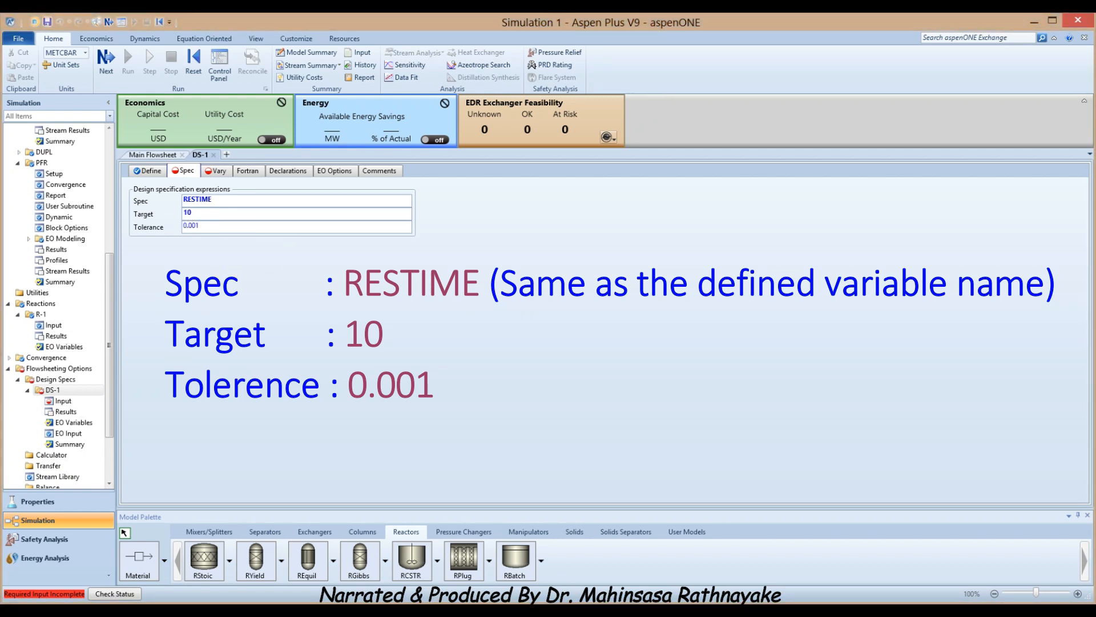
key("Return")
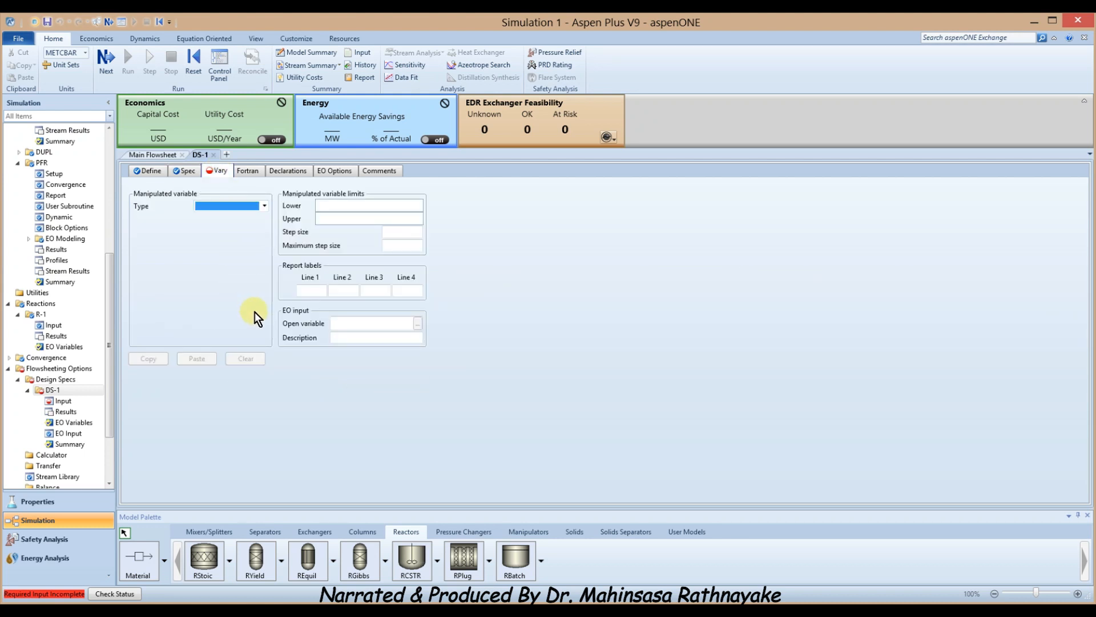
Step: Define the design spec's manipulated variable as a Block-Var for block PFR, variable LENGTH
left_click(264, 205)
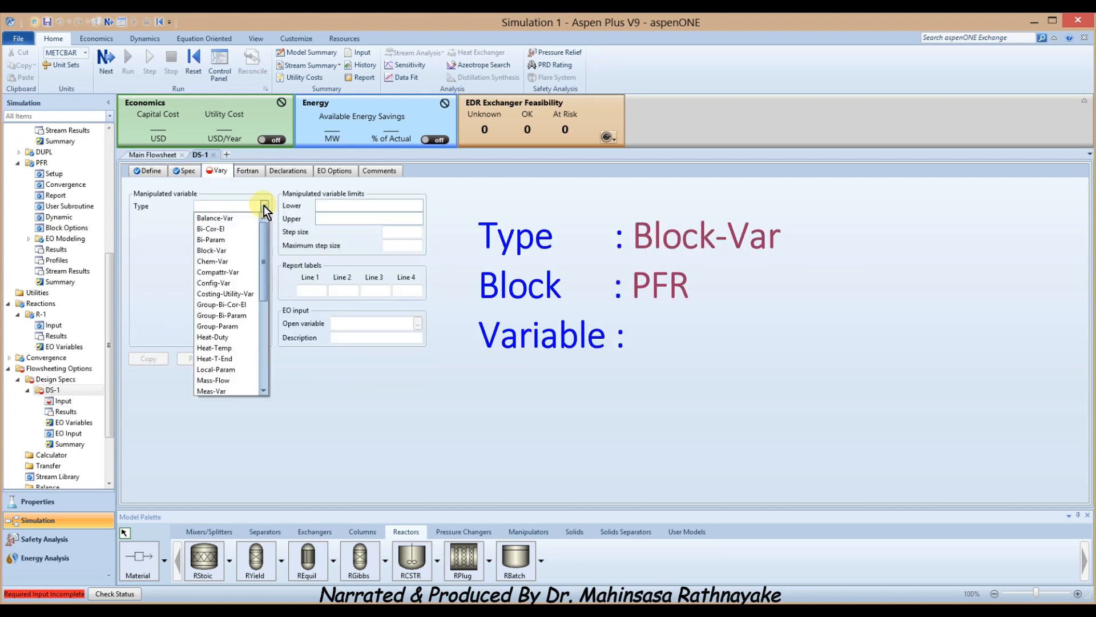
left_click_drag(266, 228, 266, 235)
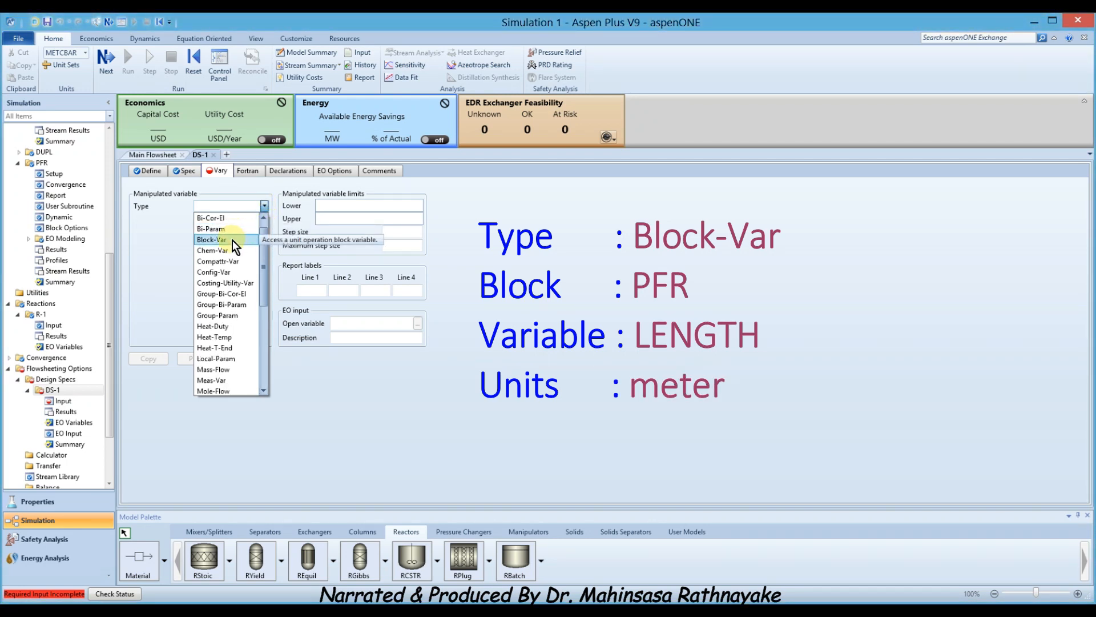
left_click(232, 239)
left_click(264, 220)
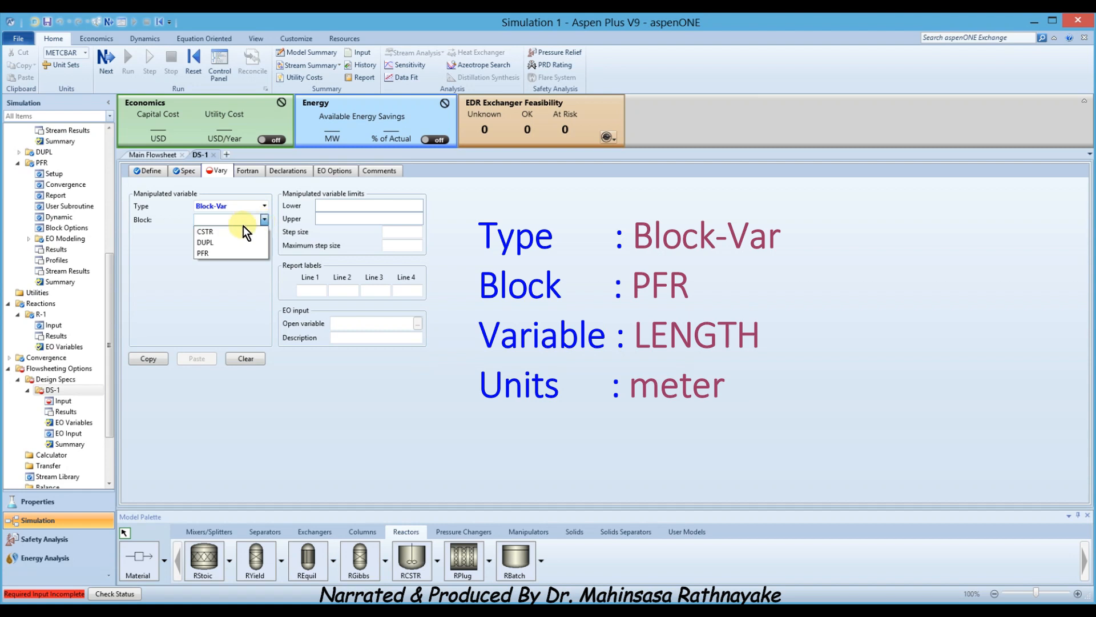
left_click(203, 254)
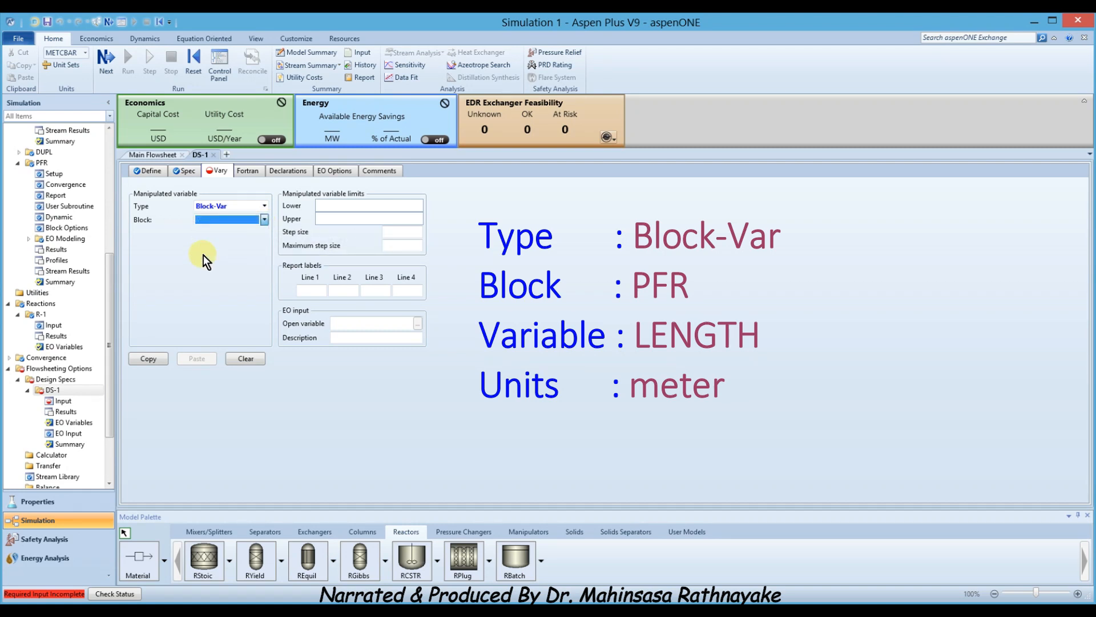
left_click(264, 234)
left_click_drag(264, 258, 268, 285)
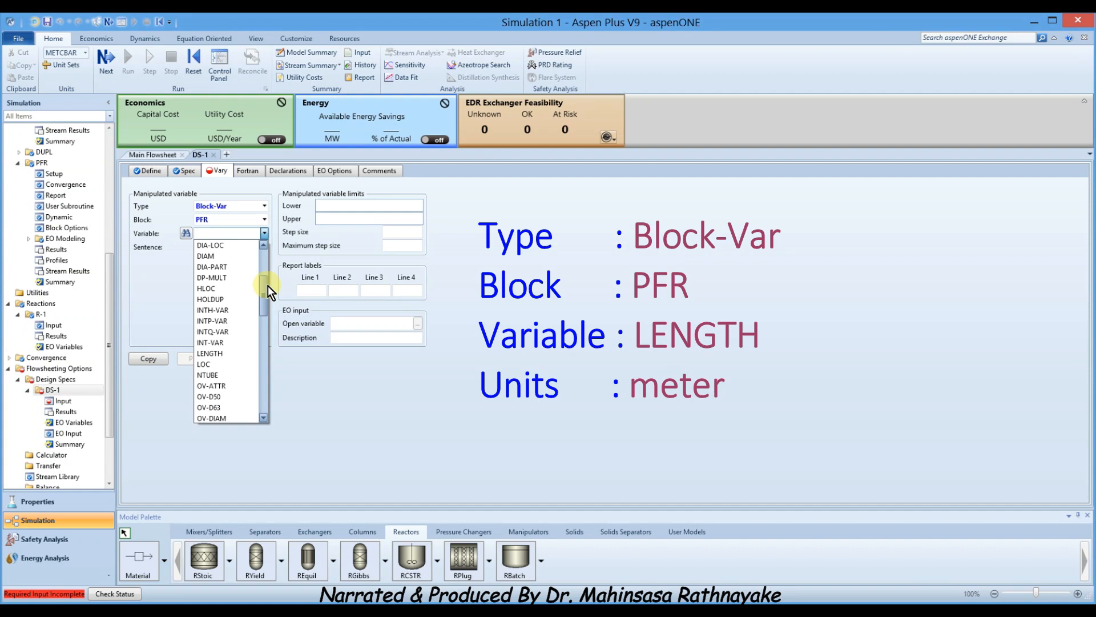
left_click(207, 353)
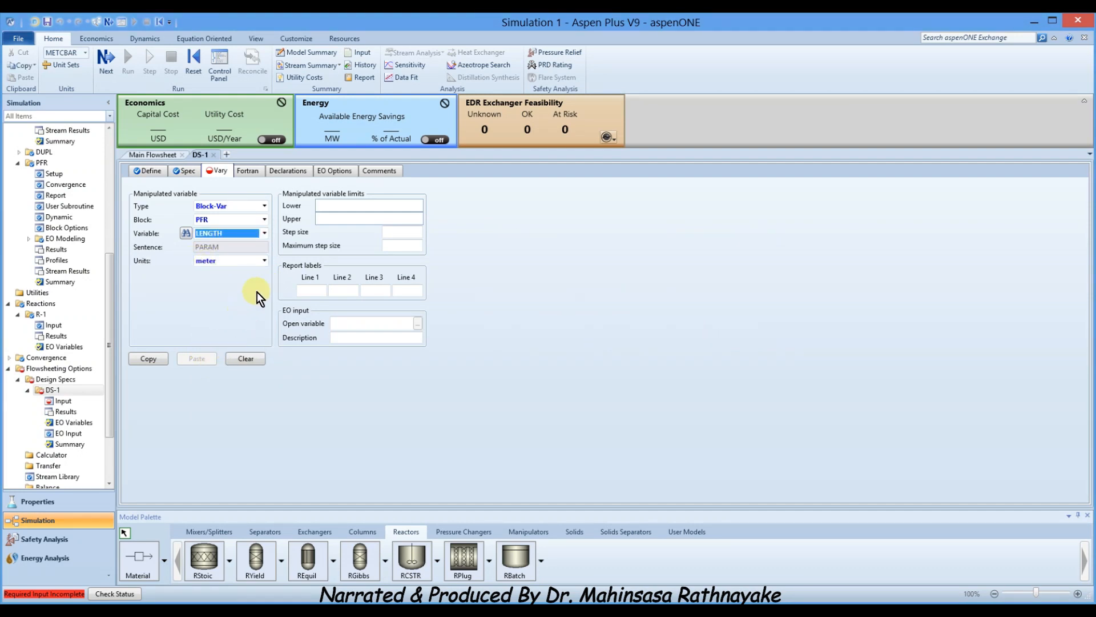
Step: Set the manipulated variable limits to lower 0.1 and upper 5, with a step size of 0.05
left_click(325, 206)
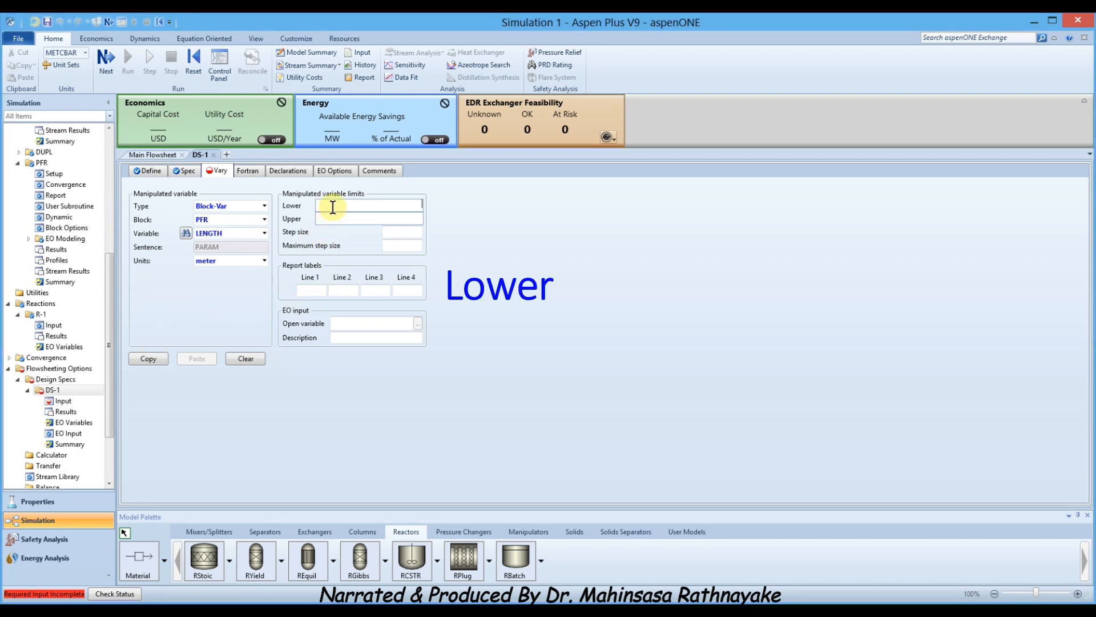
type("0.1")
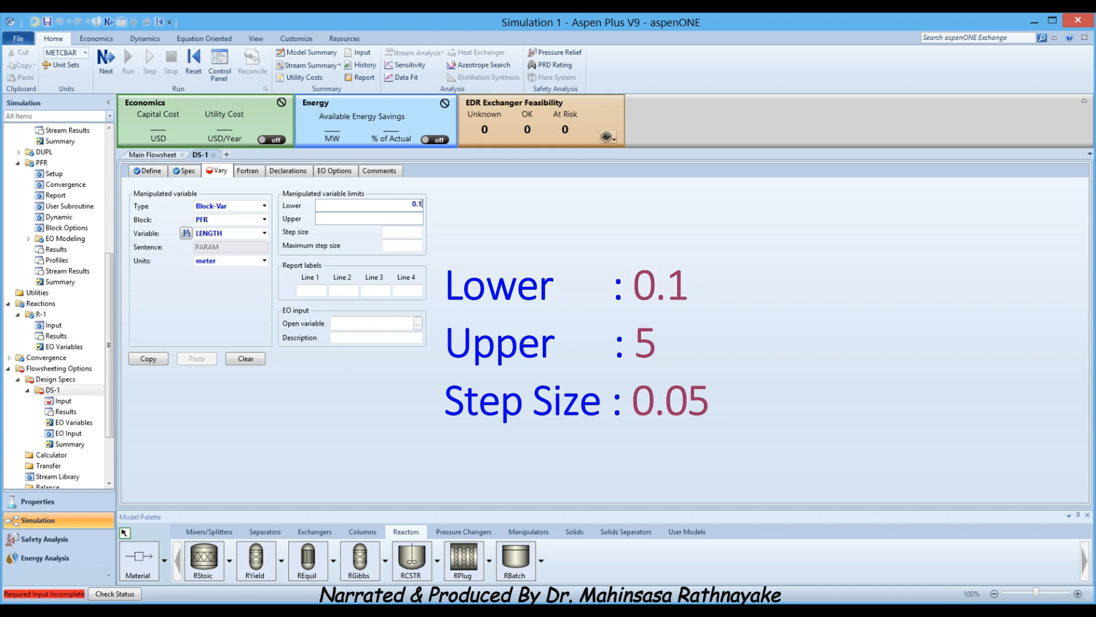
left_click(350, 218)
type("5")
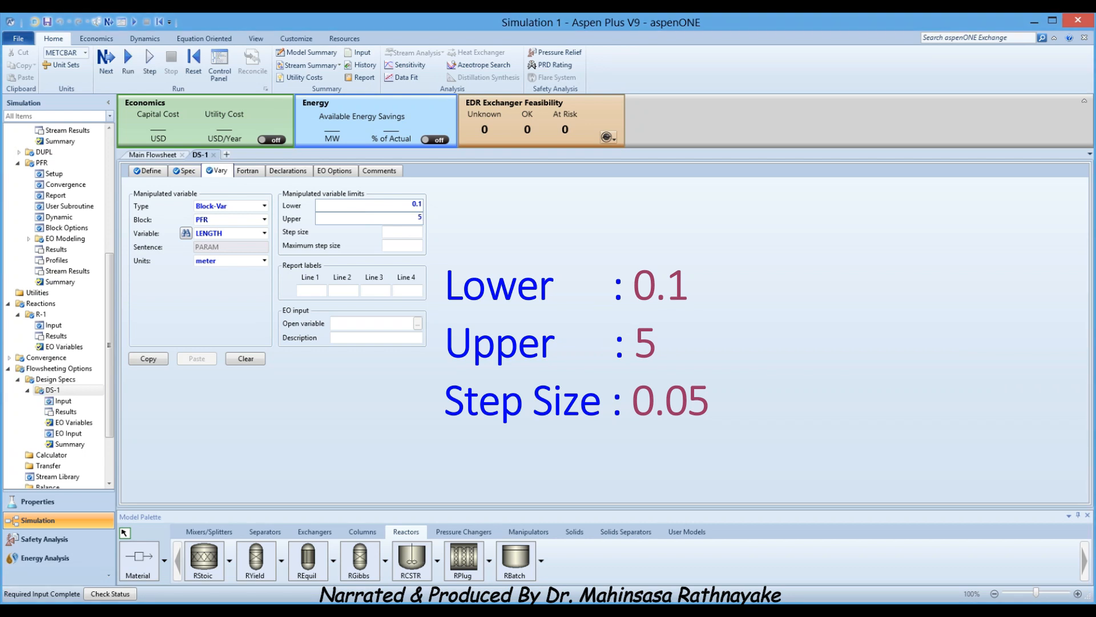
left_click(407, 231)
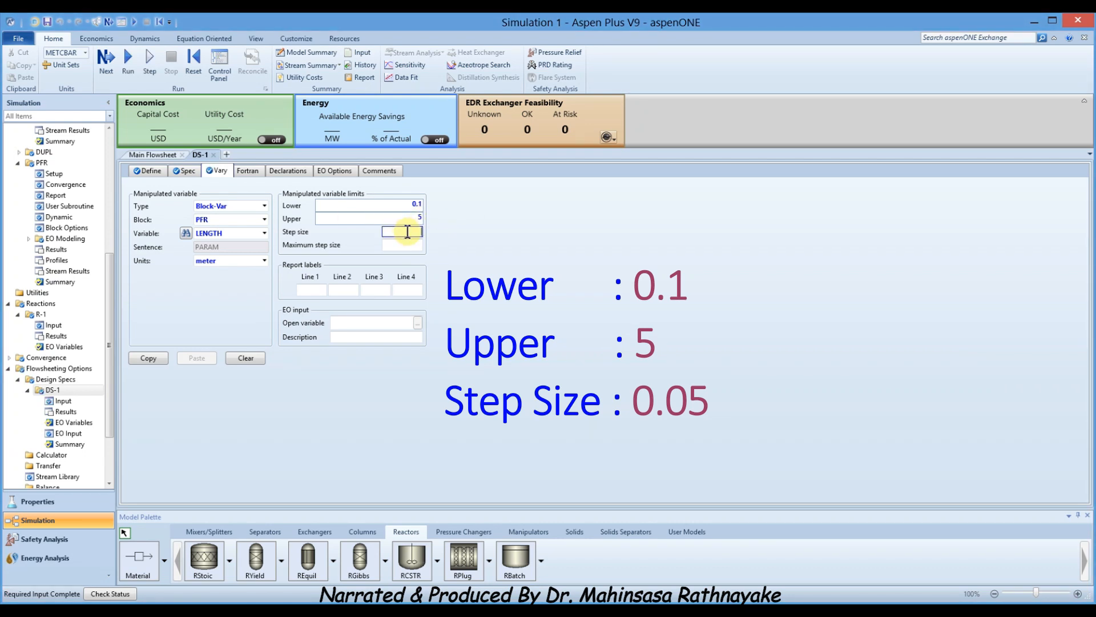
type("0.05")
key("Return")
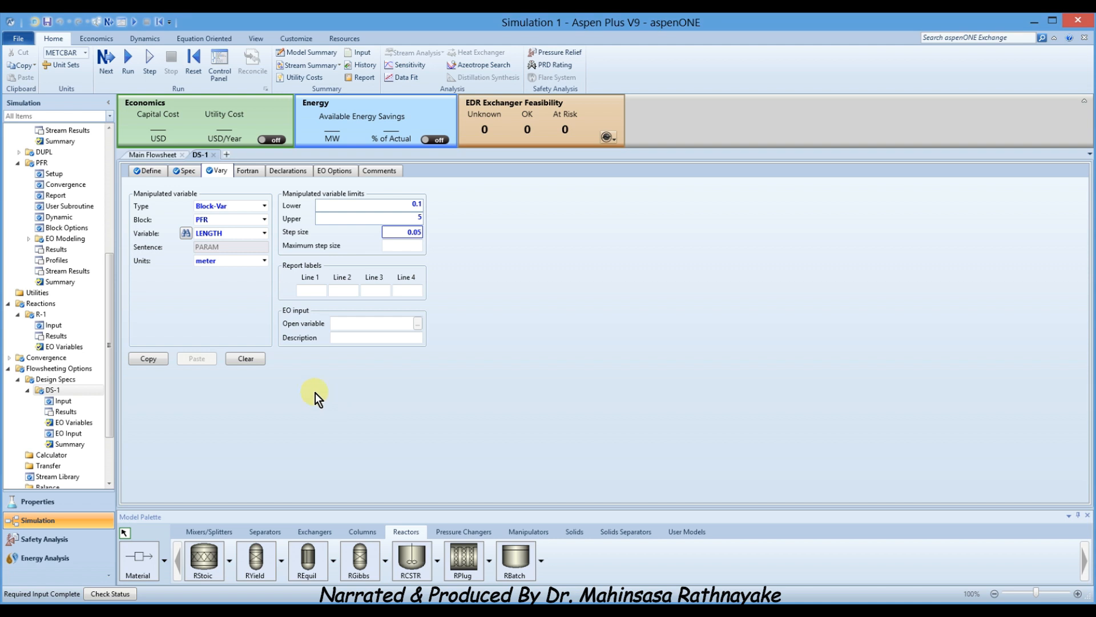
Step: Run the simulation with the completed inputs
left_click(103, 60)
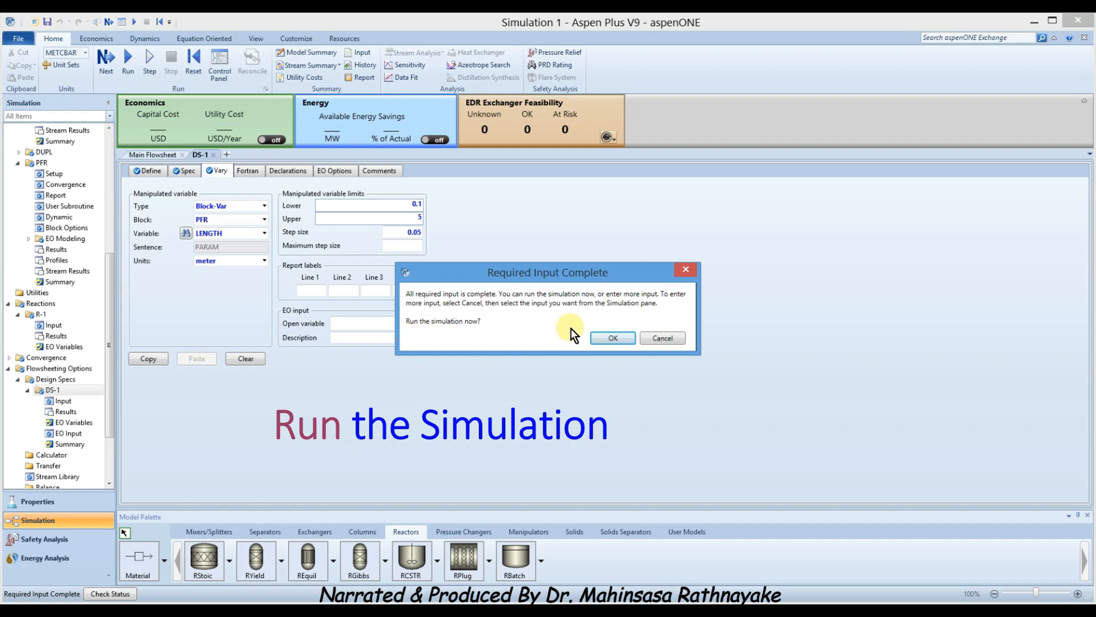
key("Return")
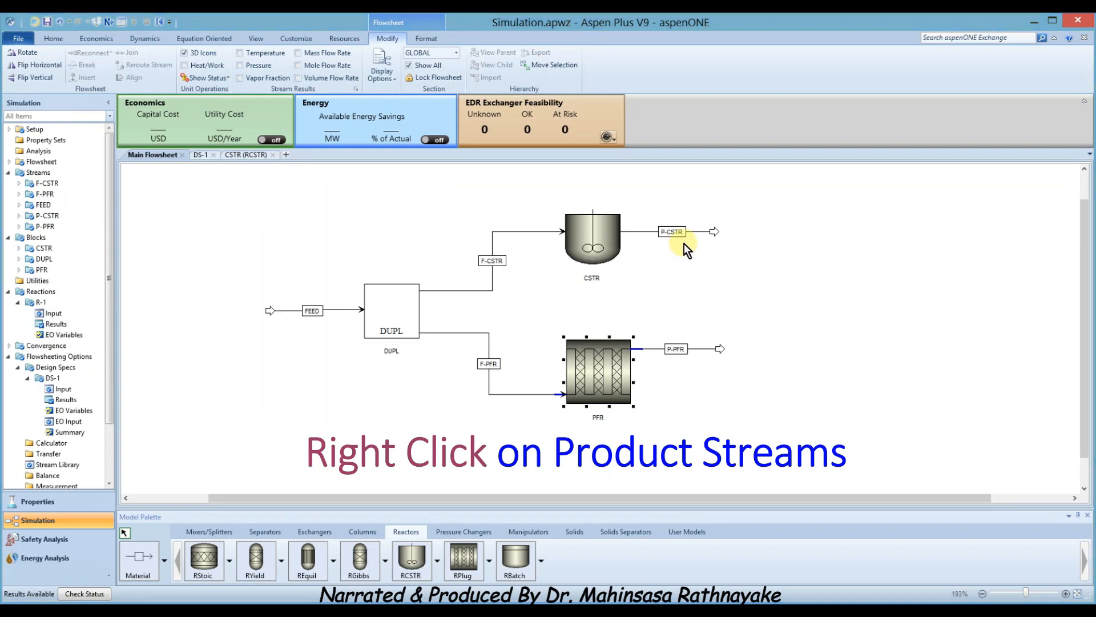
Step: Run a mole-basis composition analysis on the CSTR product stream P-CSTR, examine the component fractions and close the analysis
right_click(679, 233)
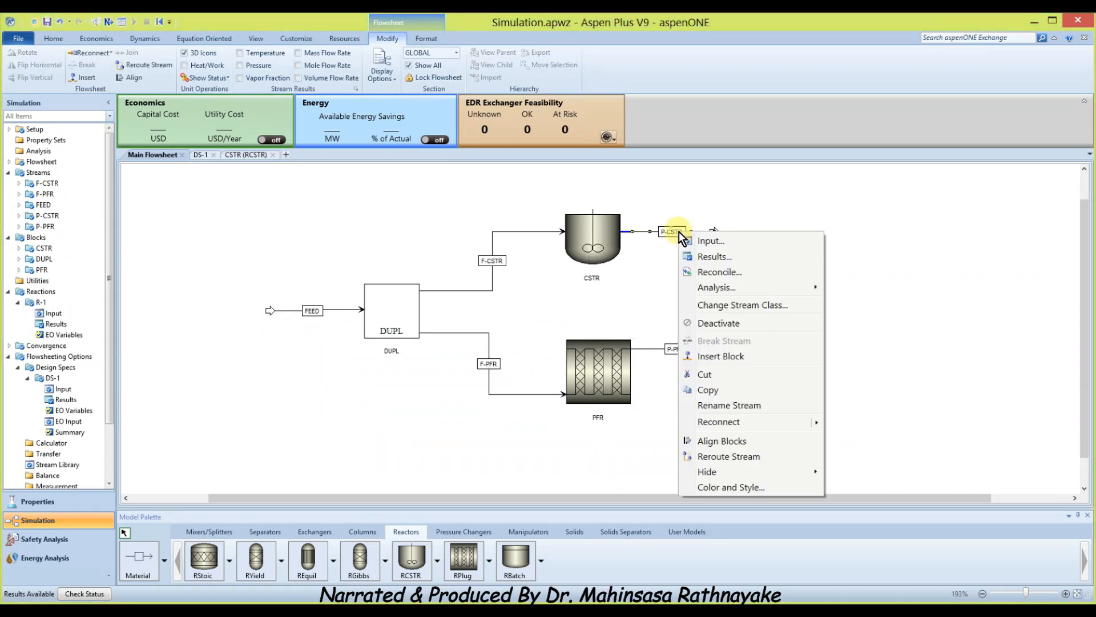
mouse_move(717, 286)
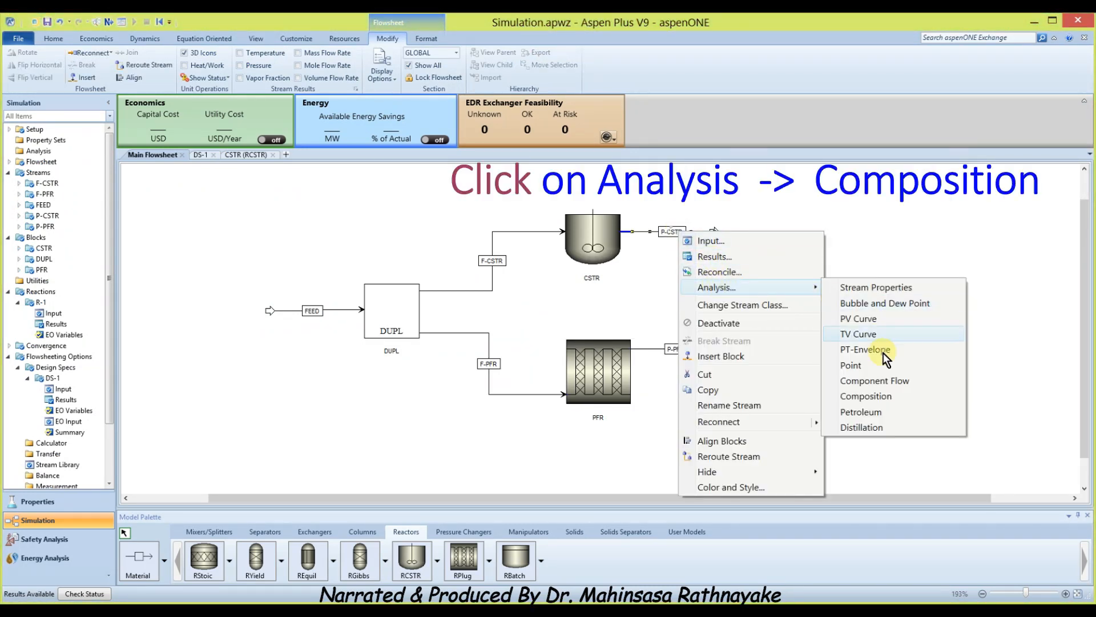
left_click(866, 396)
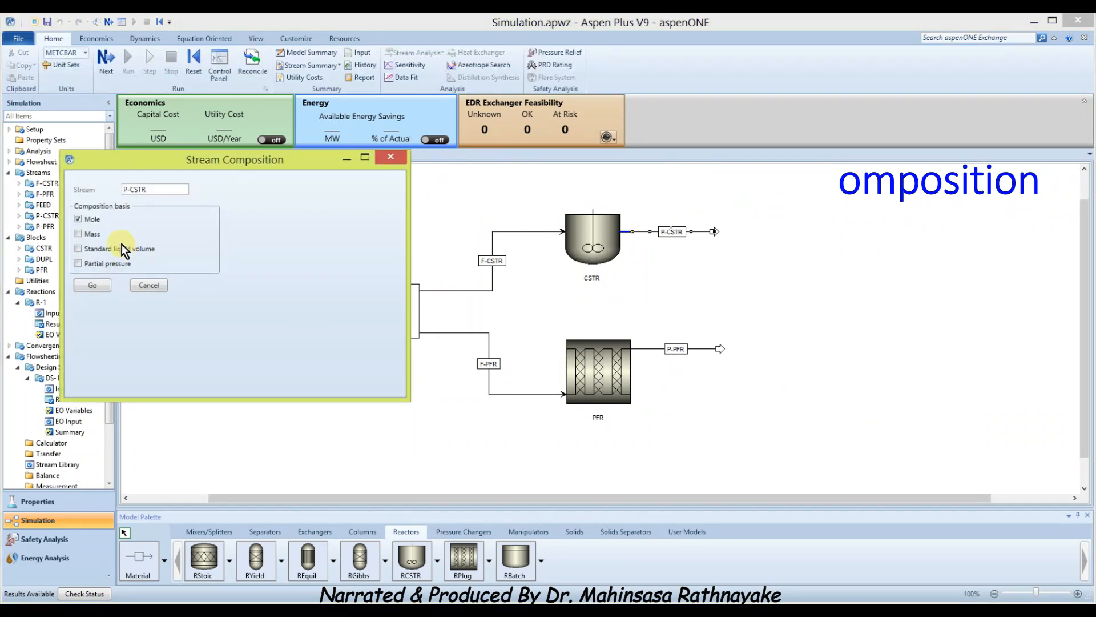
left_click(91, 285)
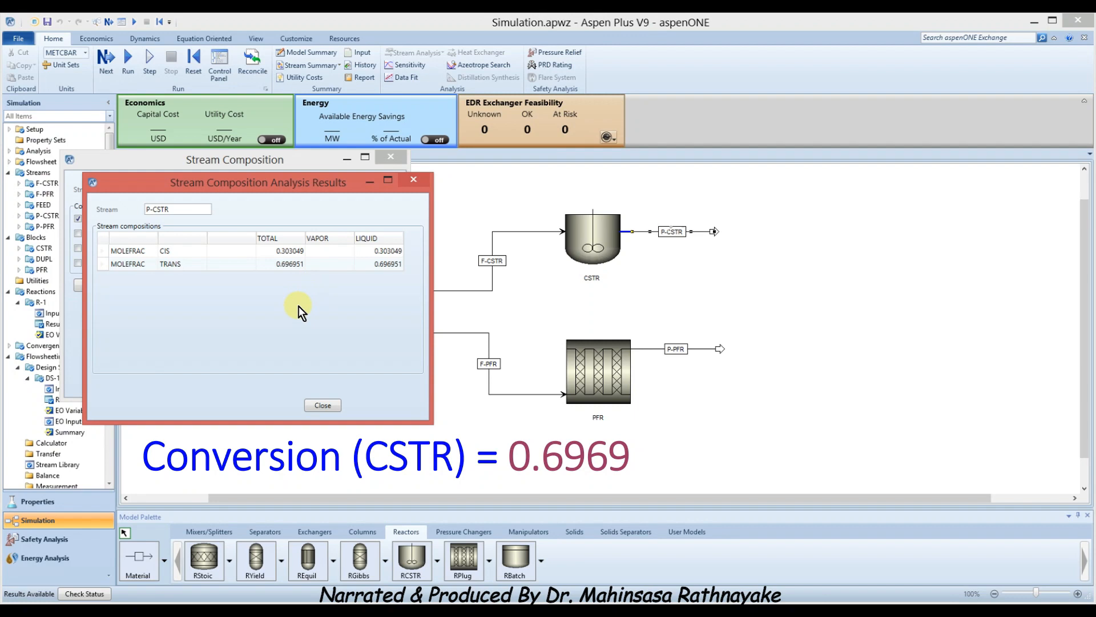
left_click(323, 405)
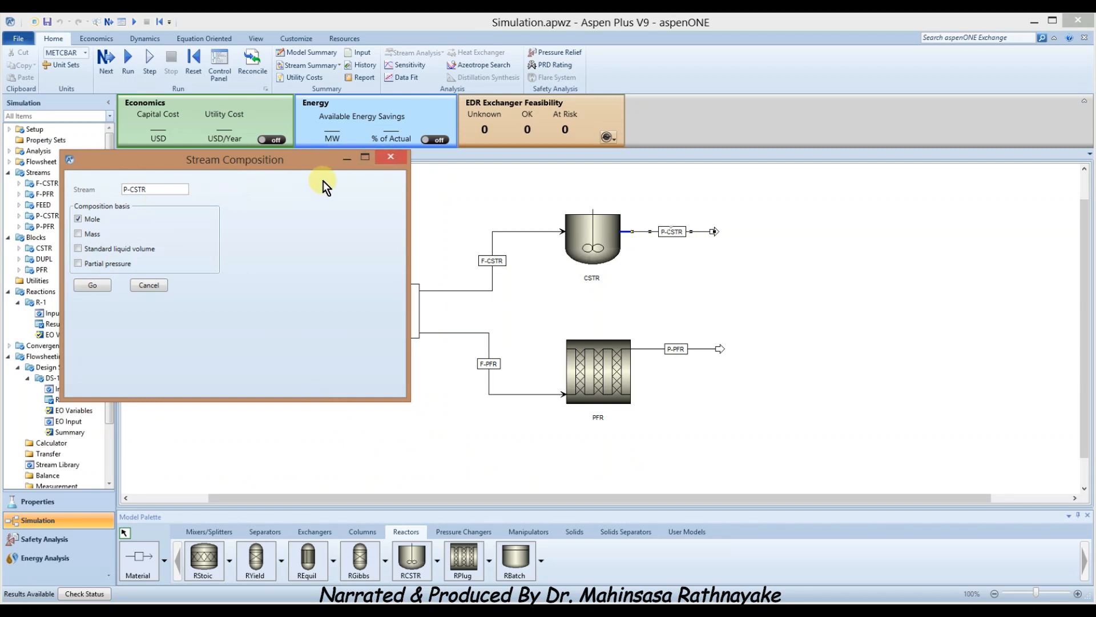
left_click(392, 156)
Step: Run a mole-basis composition analysis on the PFR product stream P-PFR, examine the component fractions and close the results
right_click(674, 349)
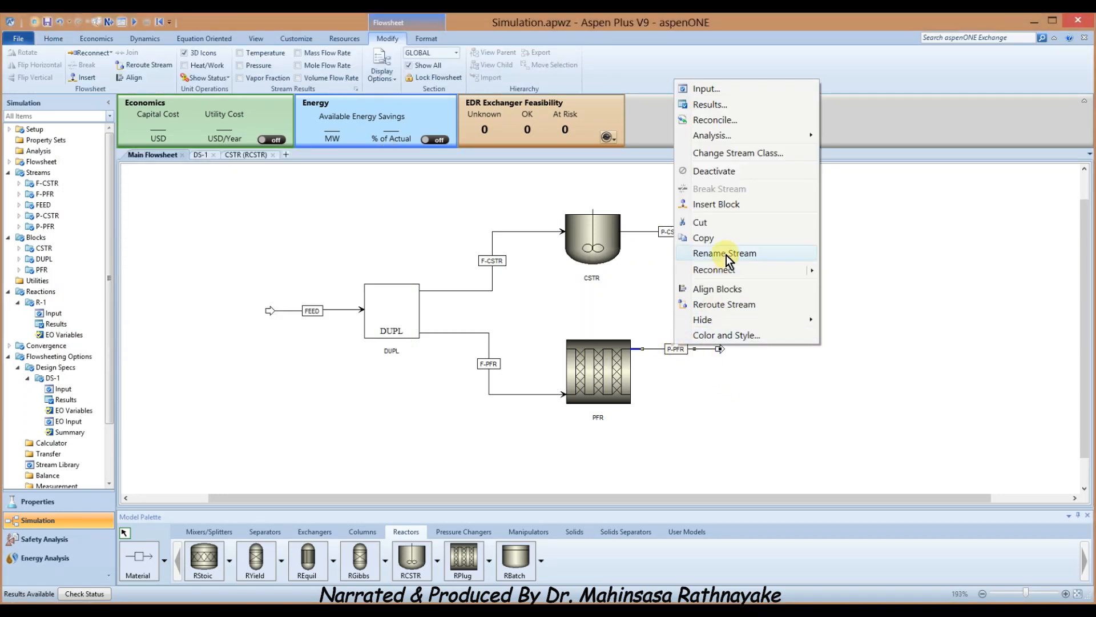
mouse_move(726, 138)
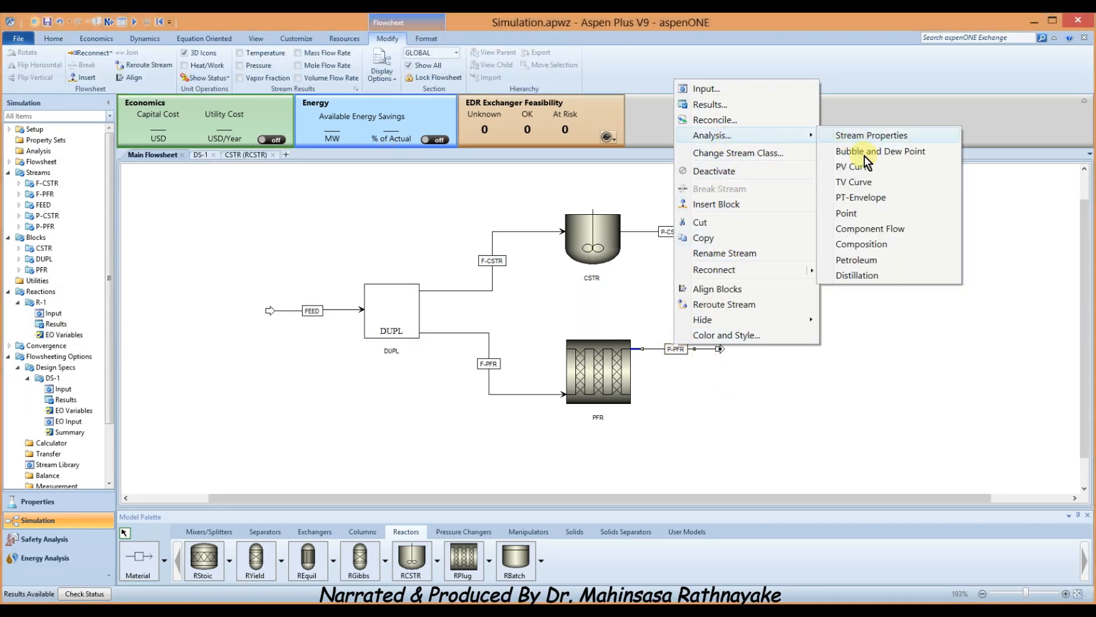
left_click(861, 244)
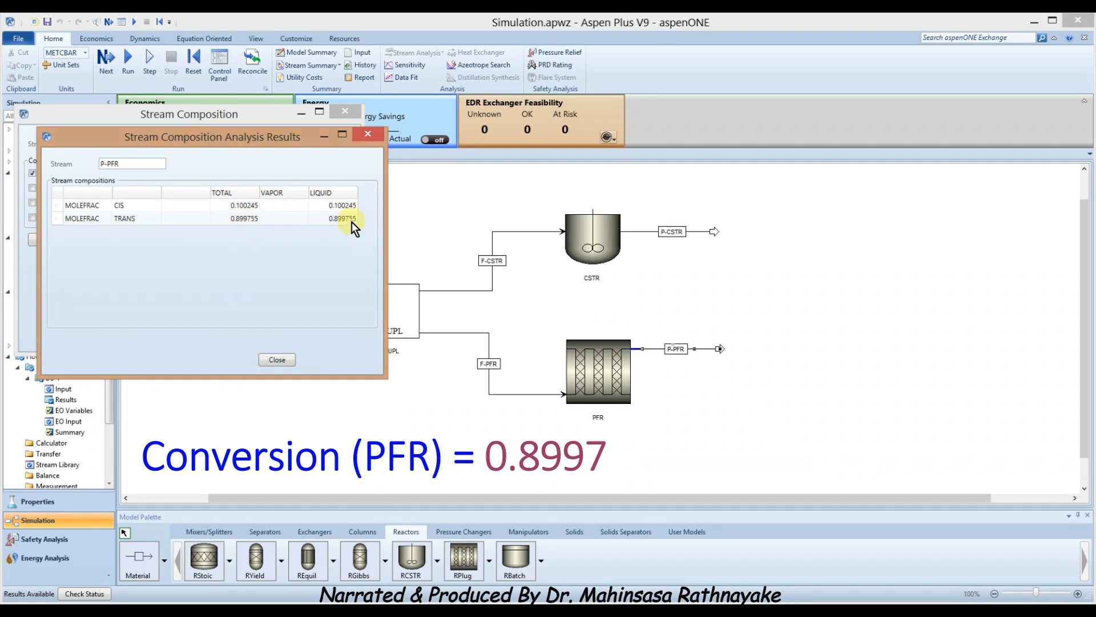
left_click(277, 360)
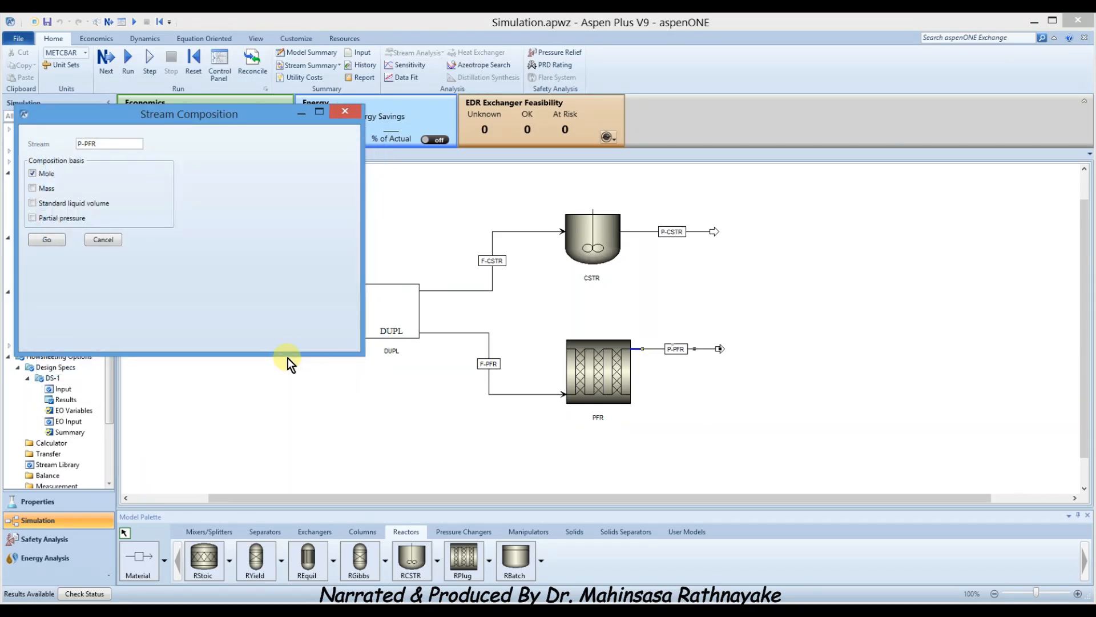
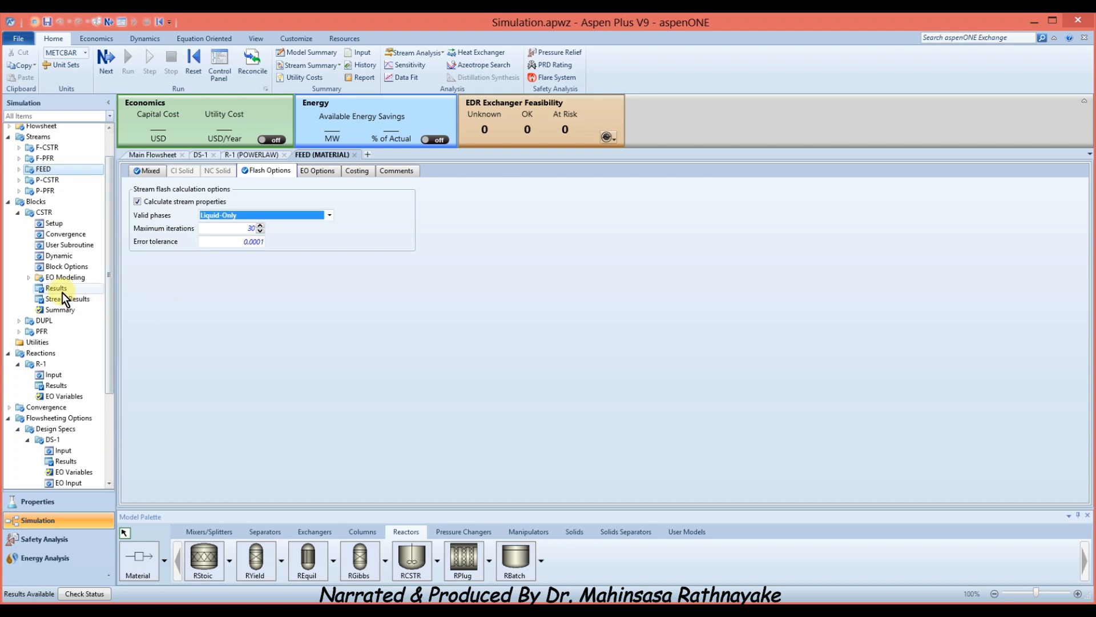
Step: Review the CSTR block results, change its specification type to Reactor volume and set the volume to 50 l
left_click(58, 288)
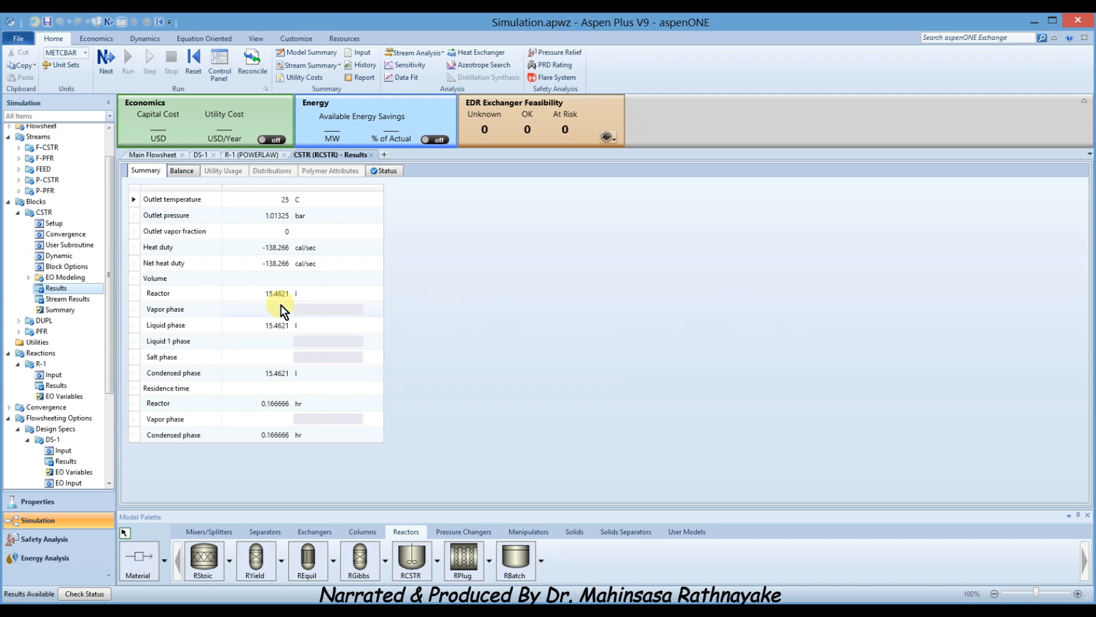
left_click(61, 224)
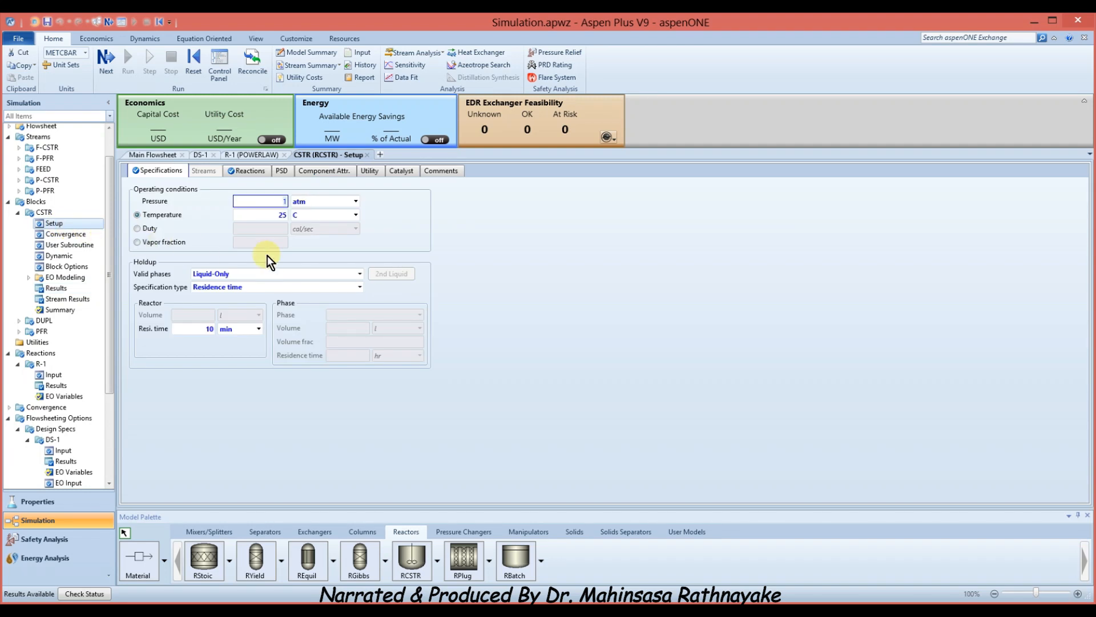
left_click(361, 287)
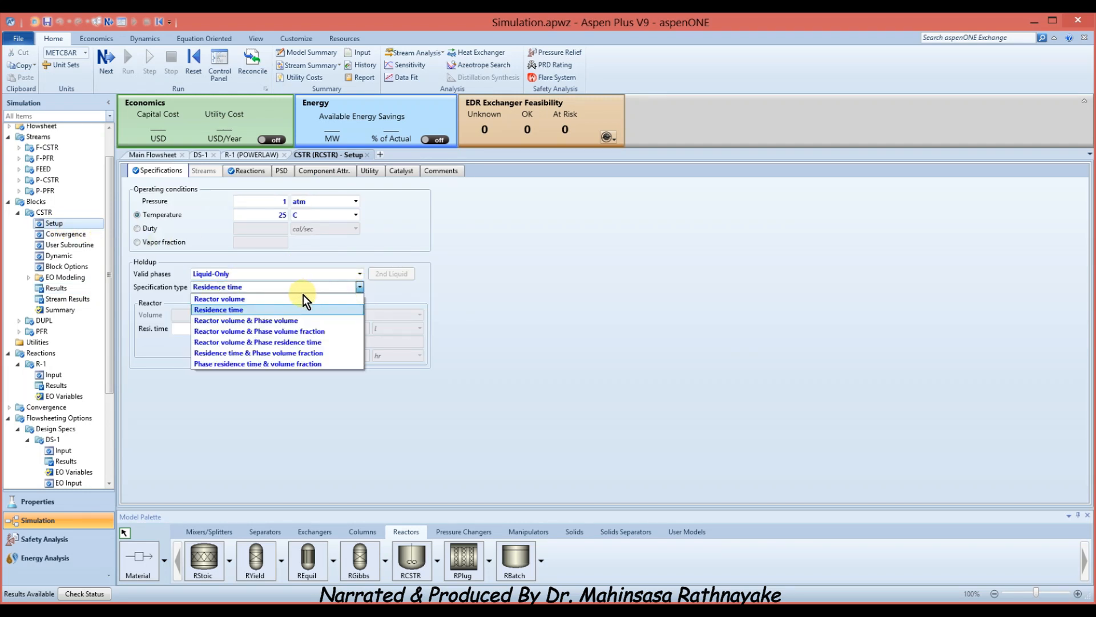
left_click(274, 297)
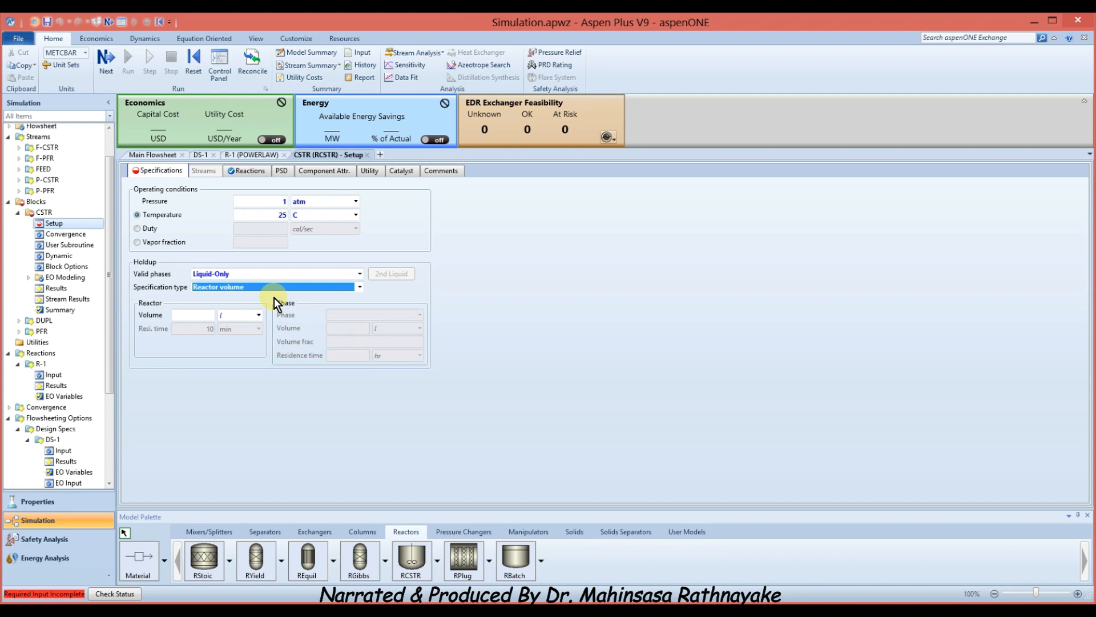
left_click(180, 316)
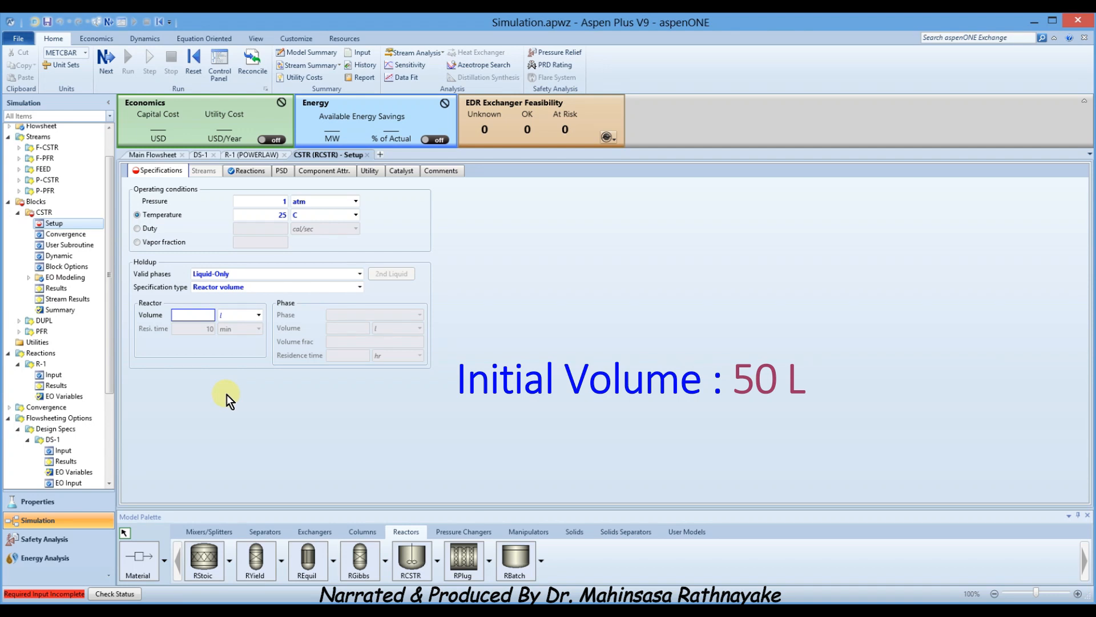
type("50")
key("Return")
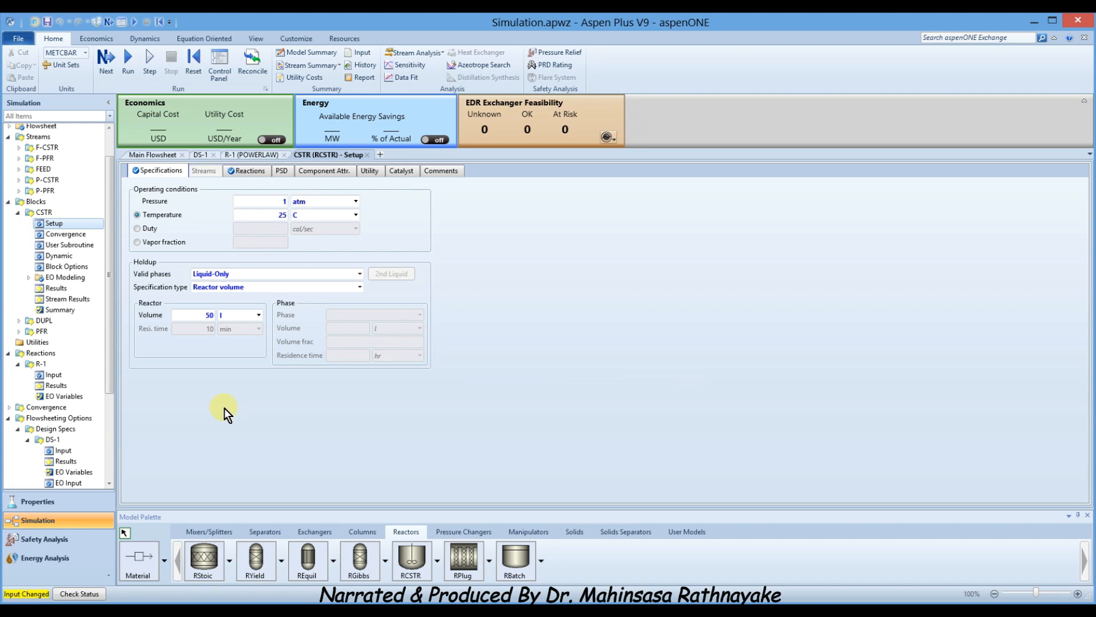
Step: Create a new sensitivity analysis under the model analysis tools with the ID S-CSTR
left_click_drag(107, 343, 104, 428)
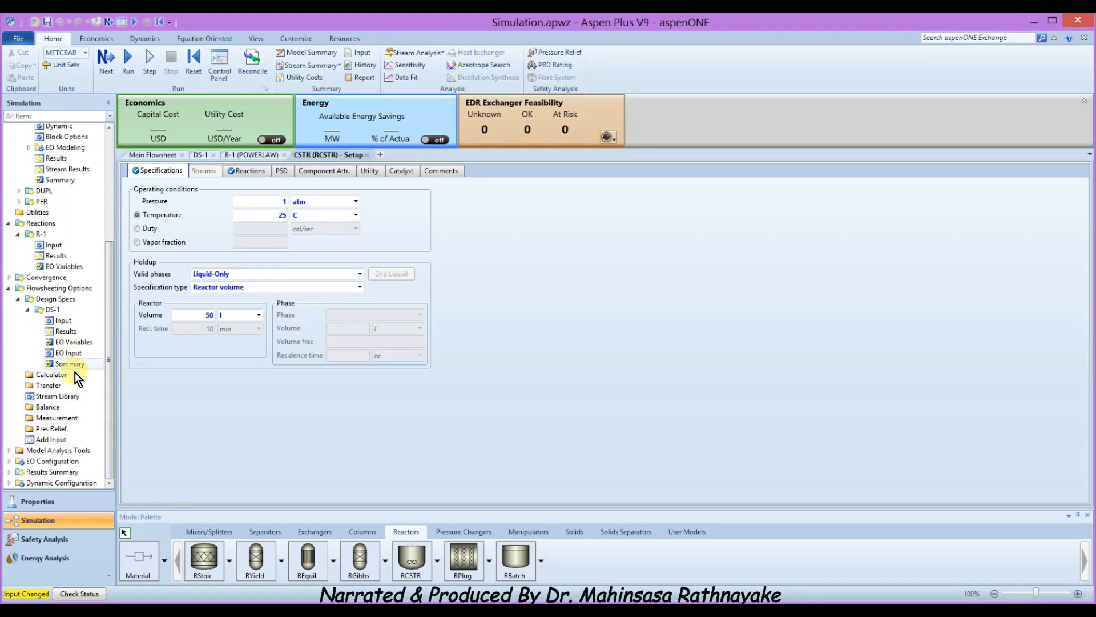
left_click(8, 451)
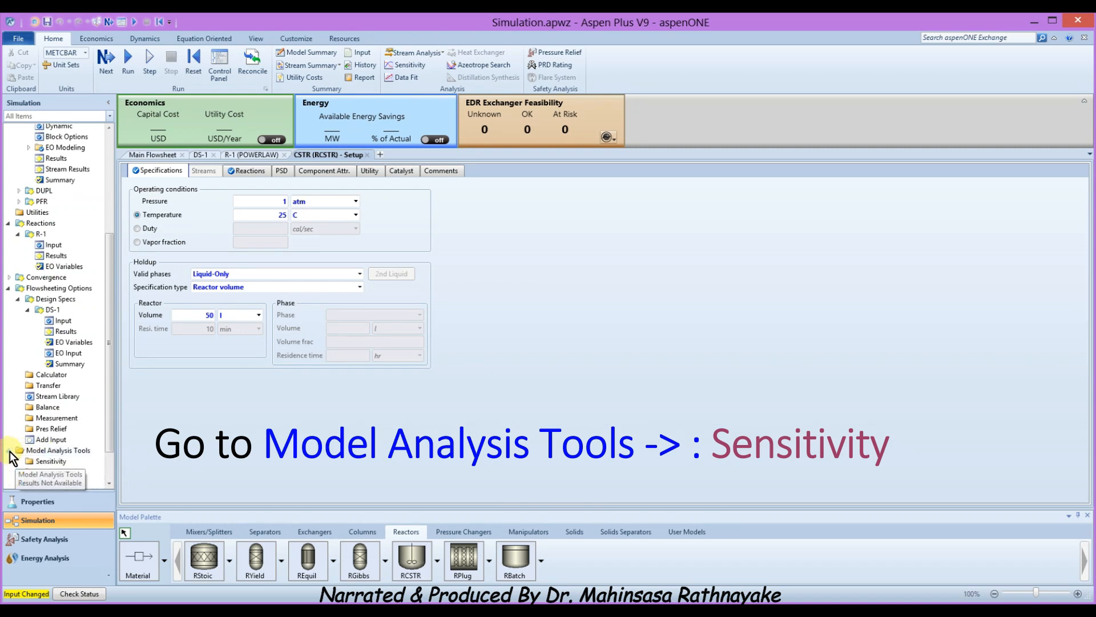
scroll(107, 428, "down", 2)
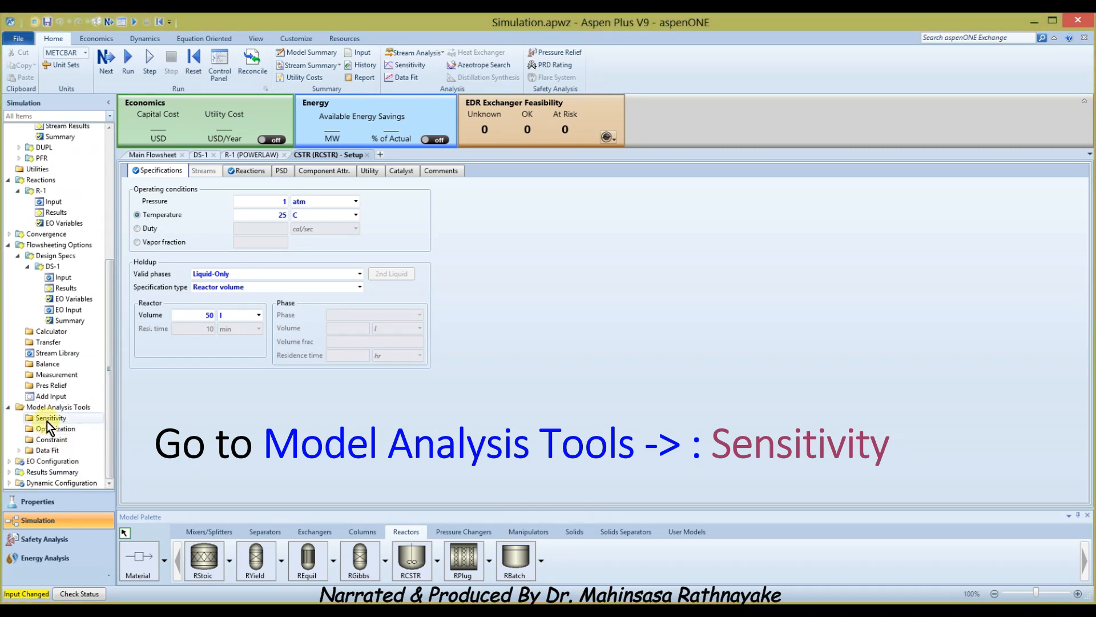
left_click(48, 419)
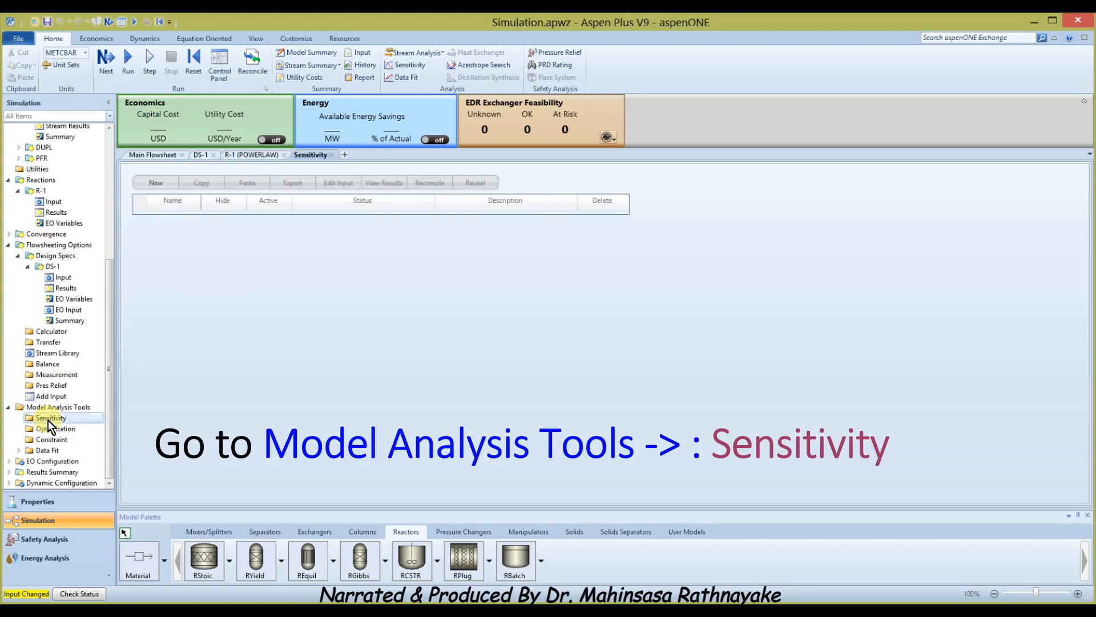
left_click(156, 183)
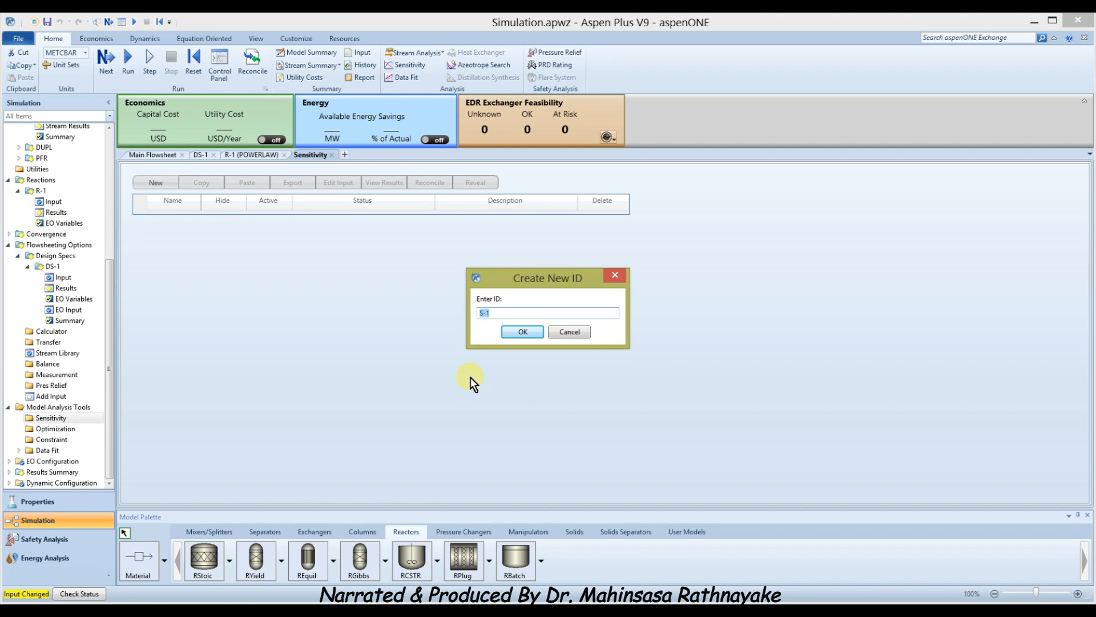
key("End")
key("BackSpace")
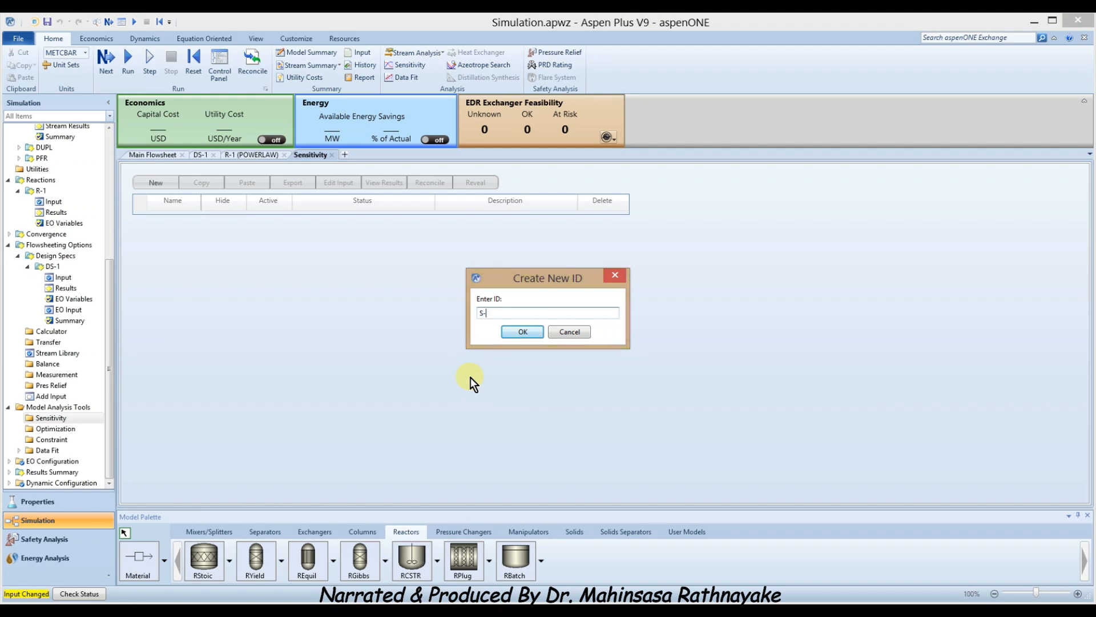
type("CSTR")
left_click(518, 330)
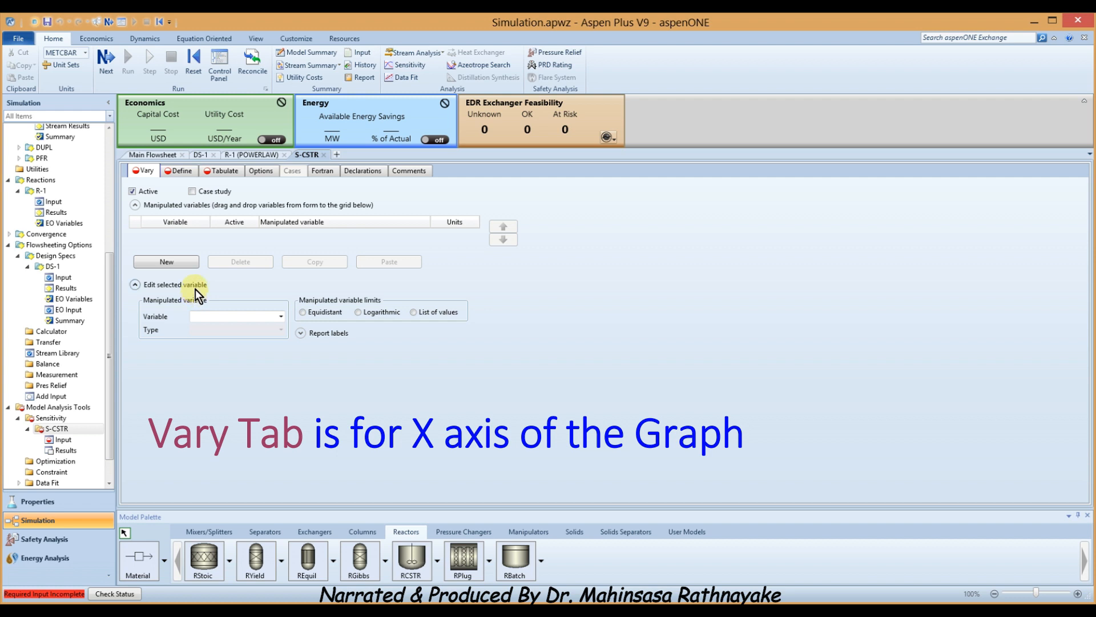
Step: Add a manipulated variable to the S-CSTR sensitivity as a Block-Var for block CSTR, variable VOL
left_click(185, 262)
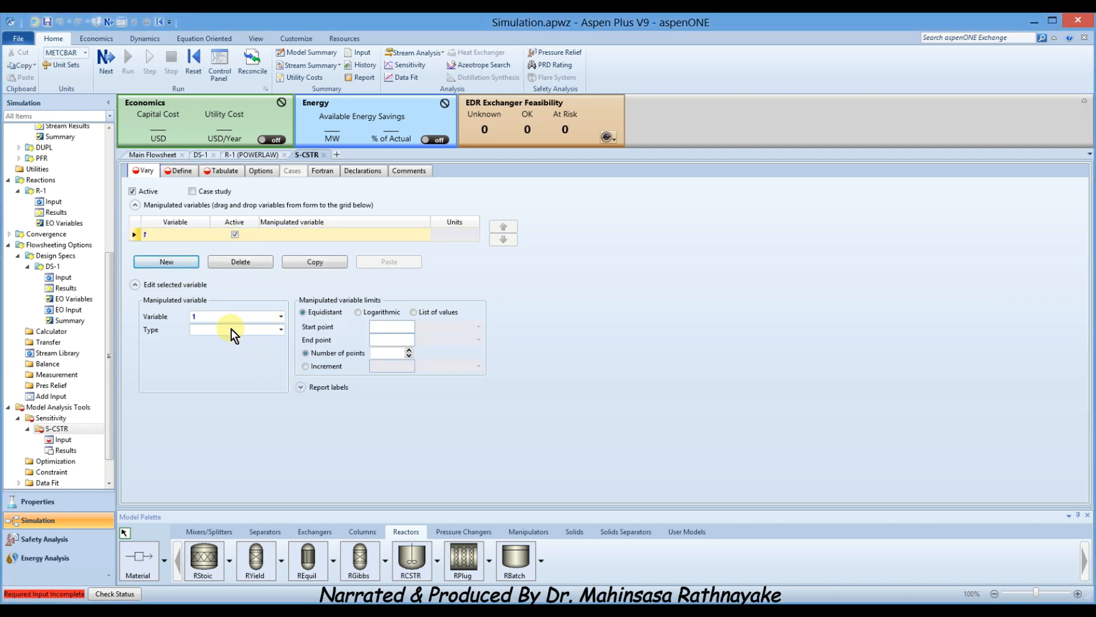
left_click(281, 330)
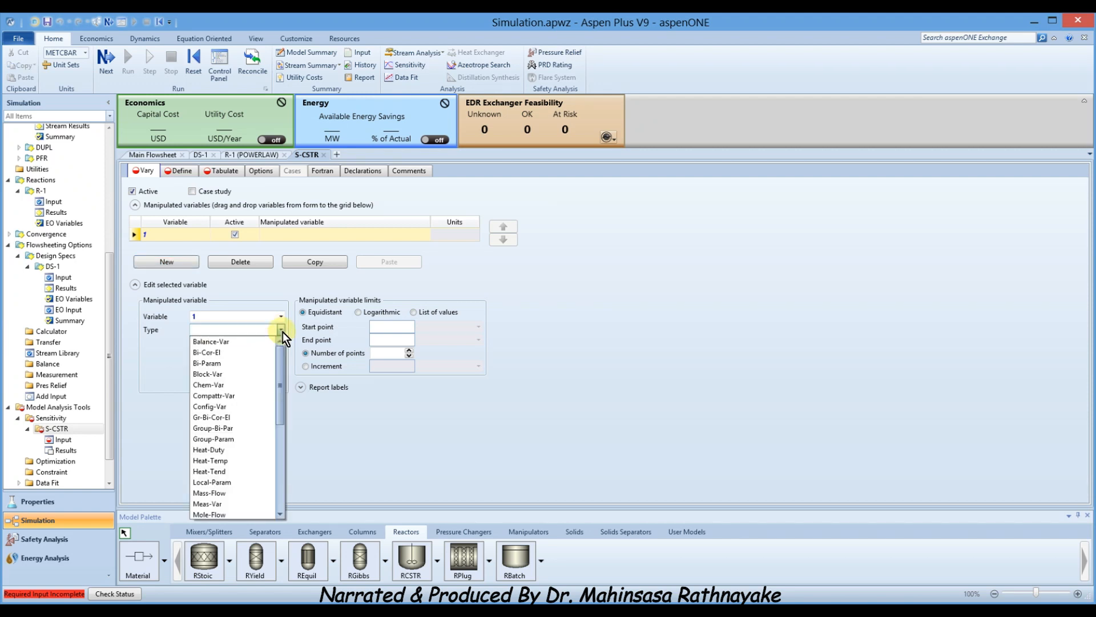
left_click(217, 375)
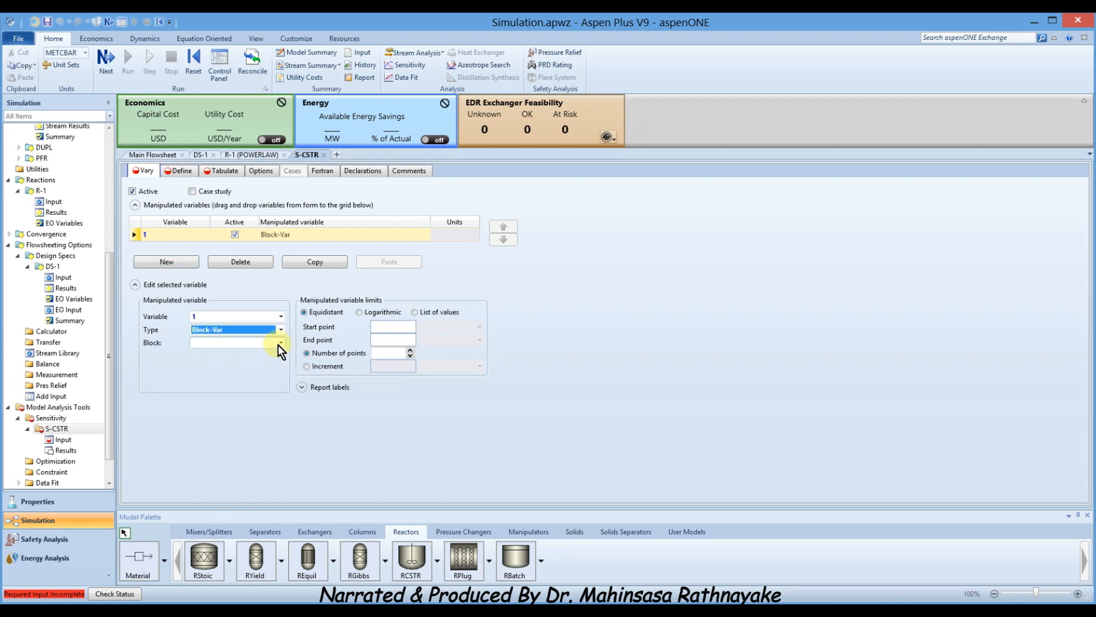
left_click(278, 344)
left_click(278, 344)
left_click(239, 359)
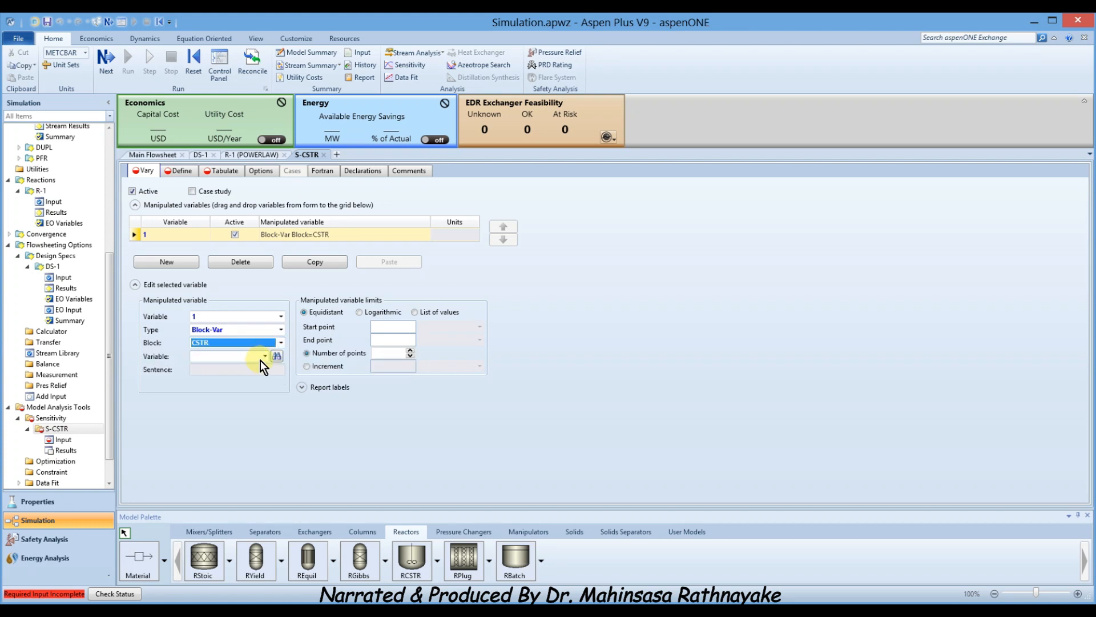
left_click(265, 356)
left_click_drag(266, 379, 269, 531)
left_click(205, 519)
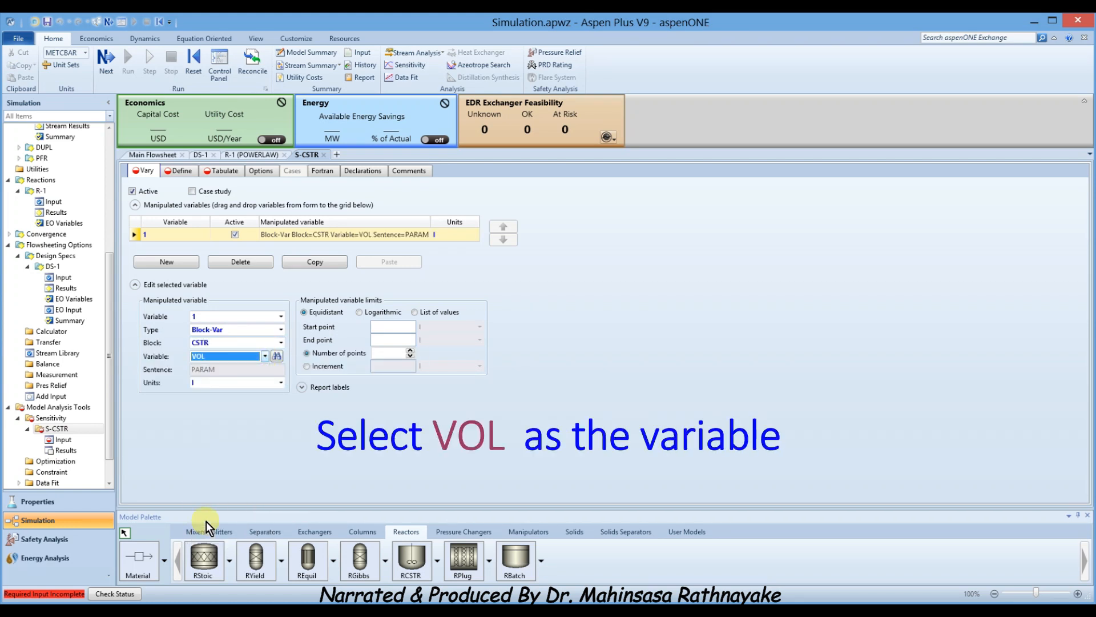
Step: Set equidistant limits for the CSTR volume with start point 1, end point 500 and increment 5
left_click(380, 330)
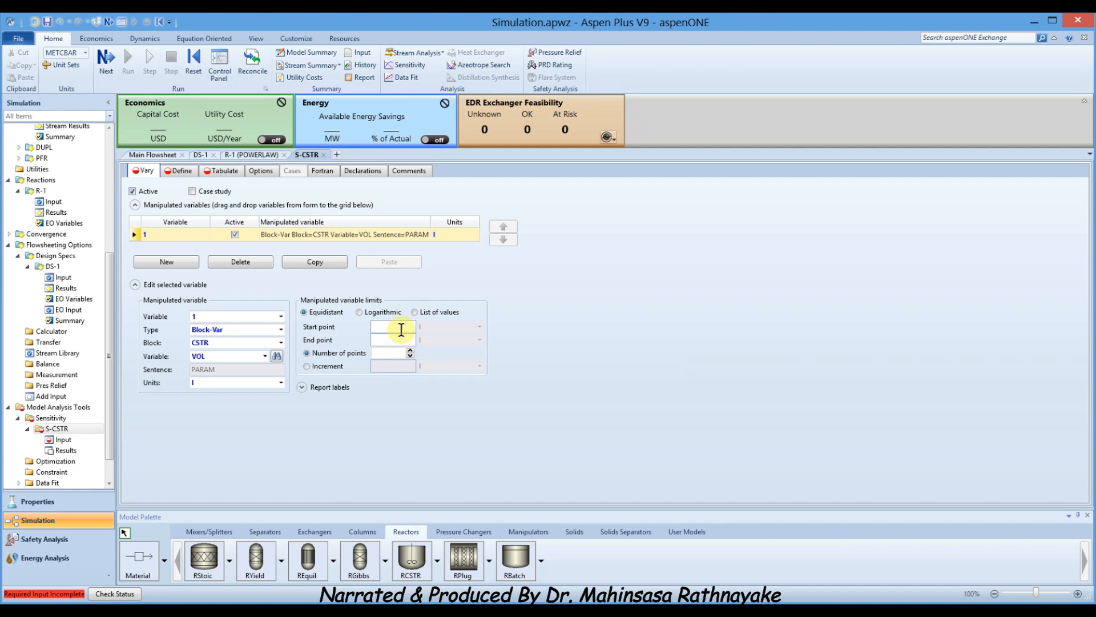
type("1")
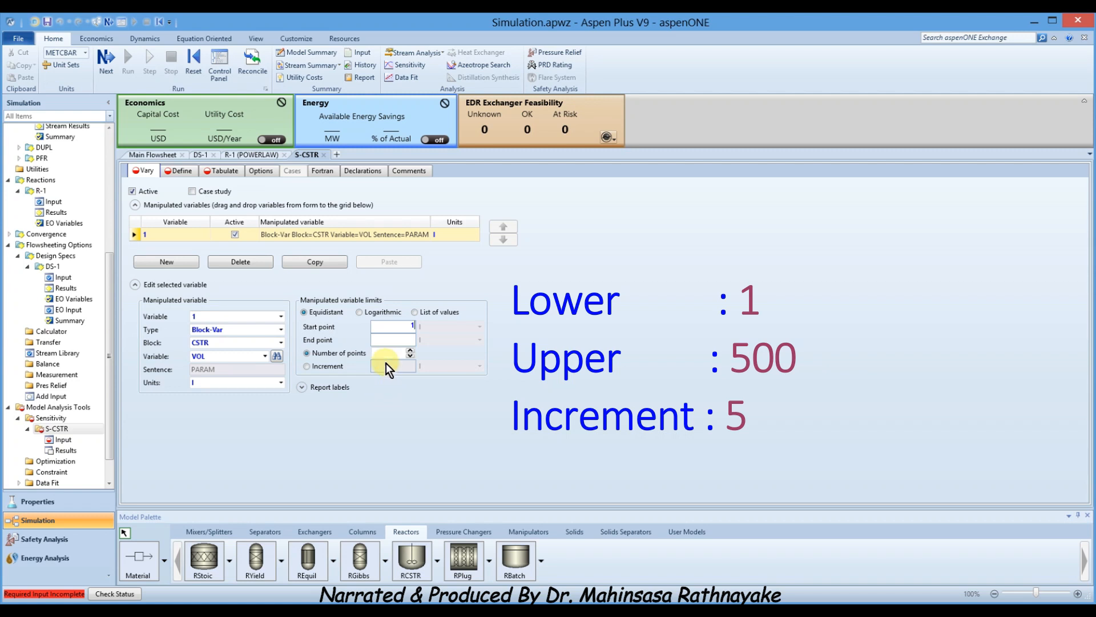
type("500")
left_click(383, 350)
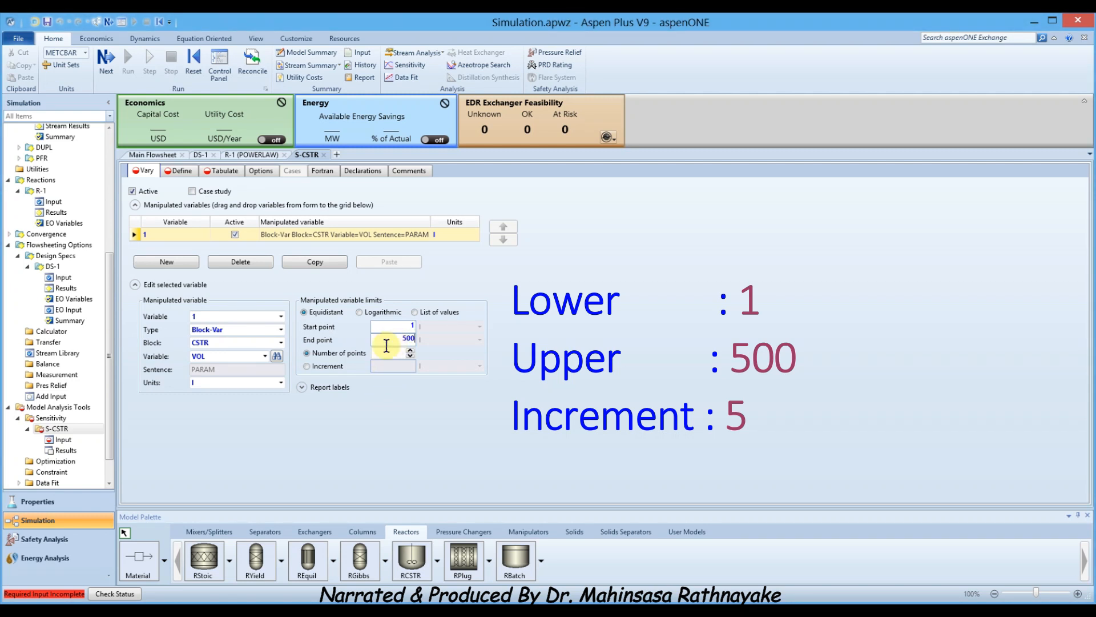
left_click(320, 367)
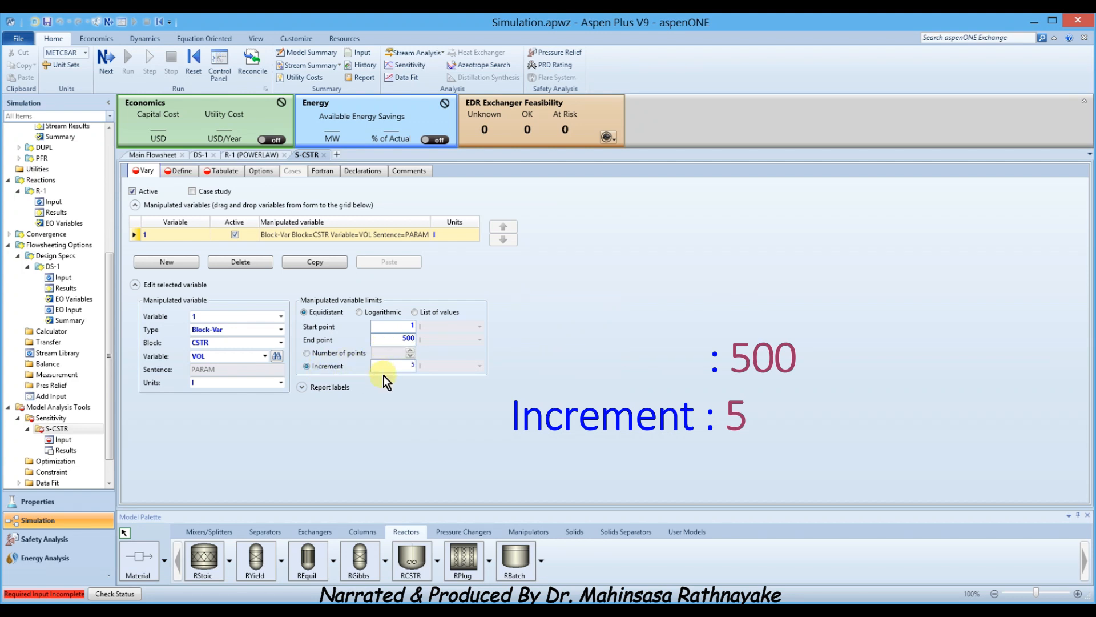
type("5")
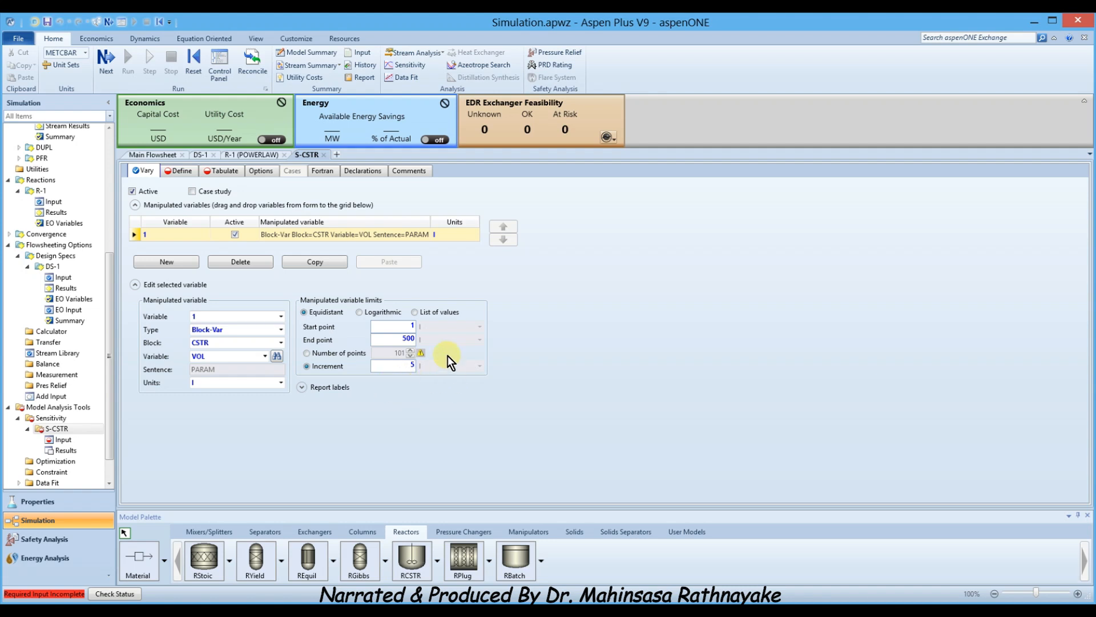
Step: Define a sampled variable X for the S-CSTR sensitivity as the stream Mole-Frac of component TRANS in P-CSTR
left_click(177, 171)
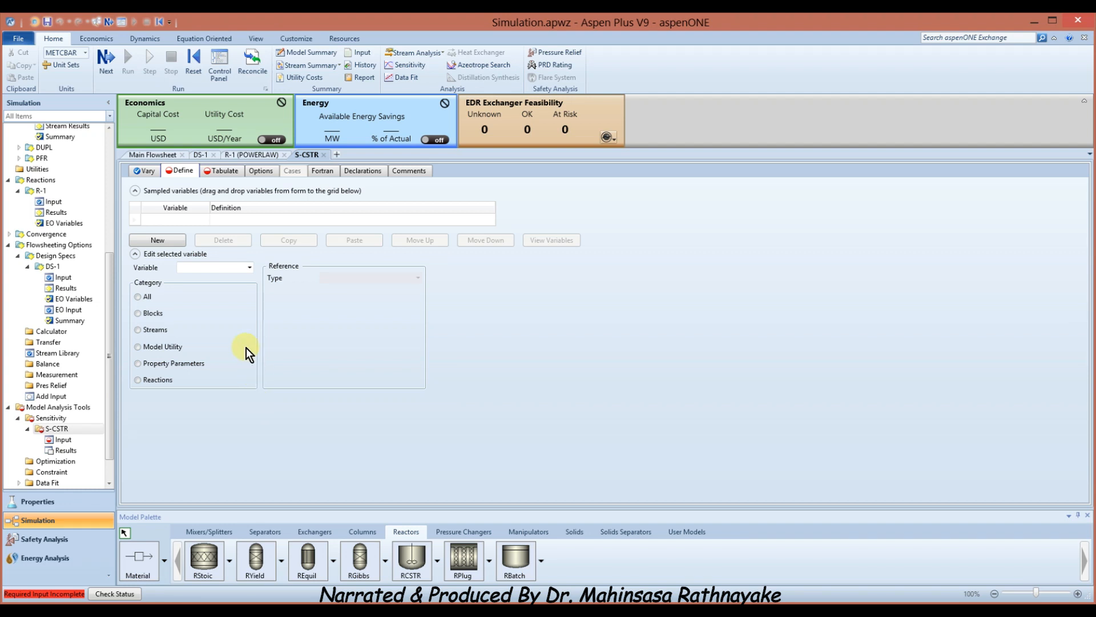
left_click(157, 239)
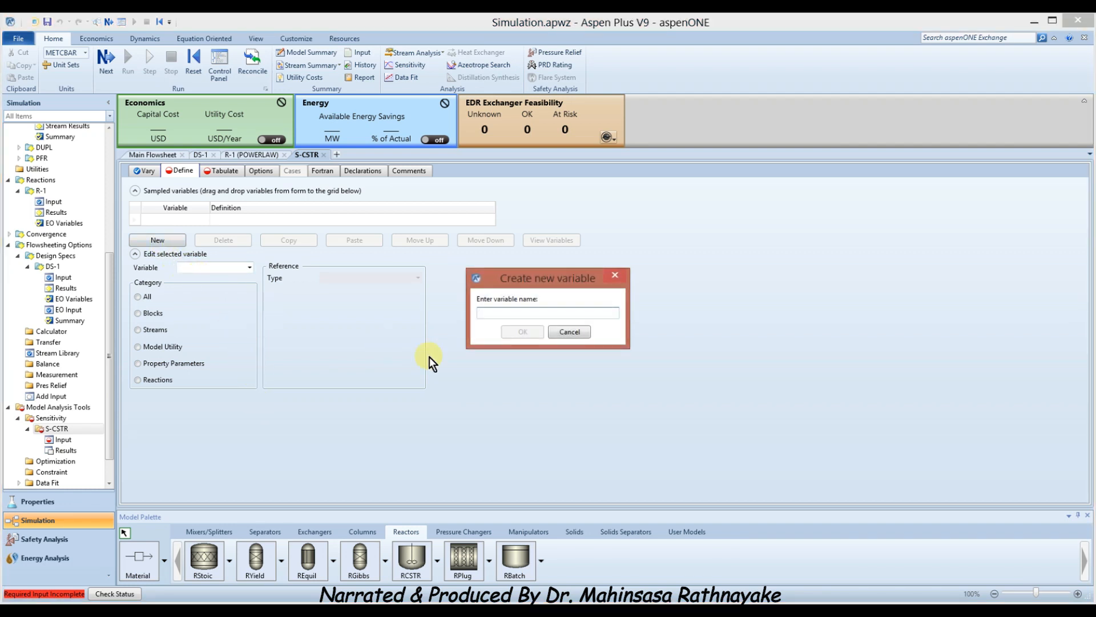
type("X")
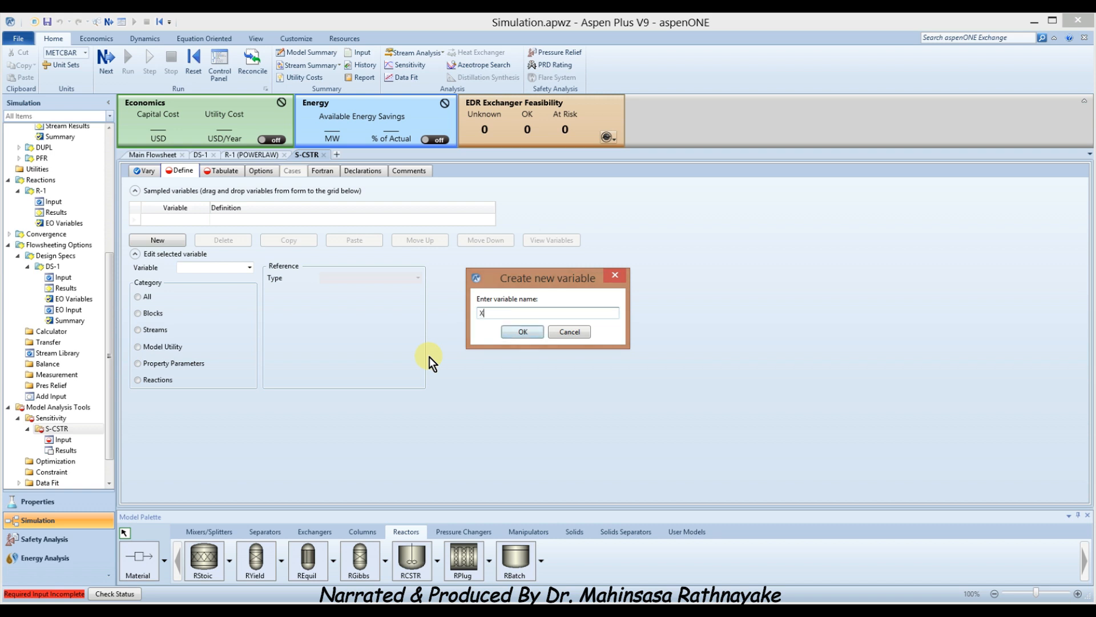
left_click(519, 336)
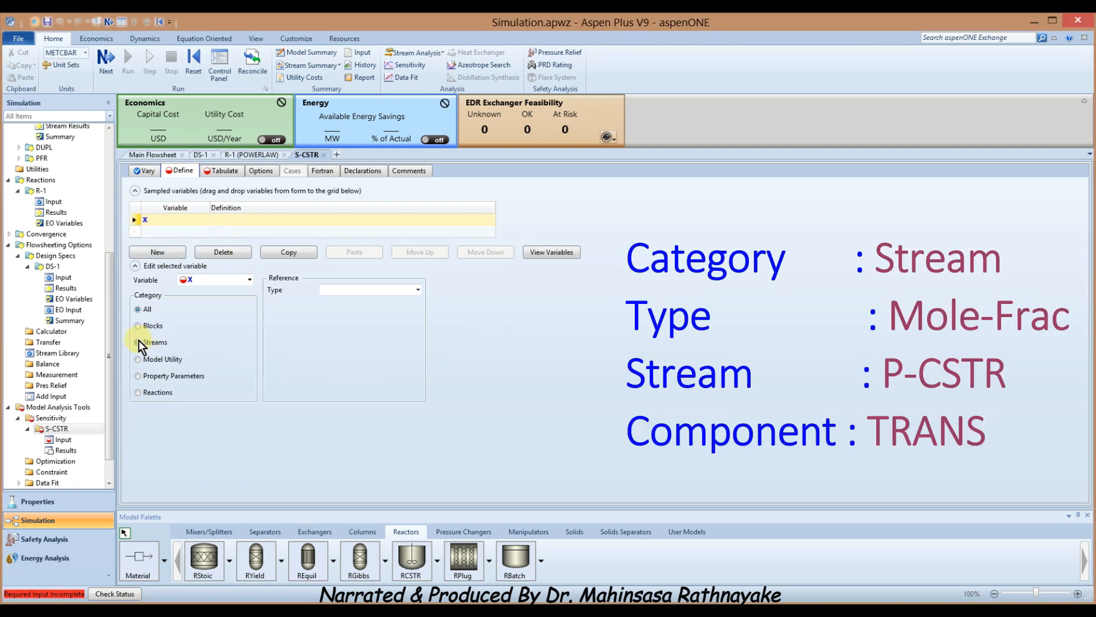
left_click(418, 290)
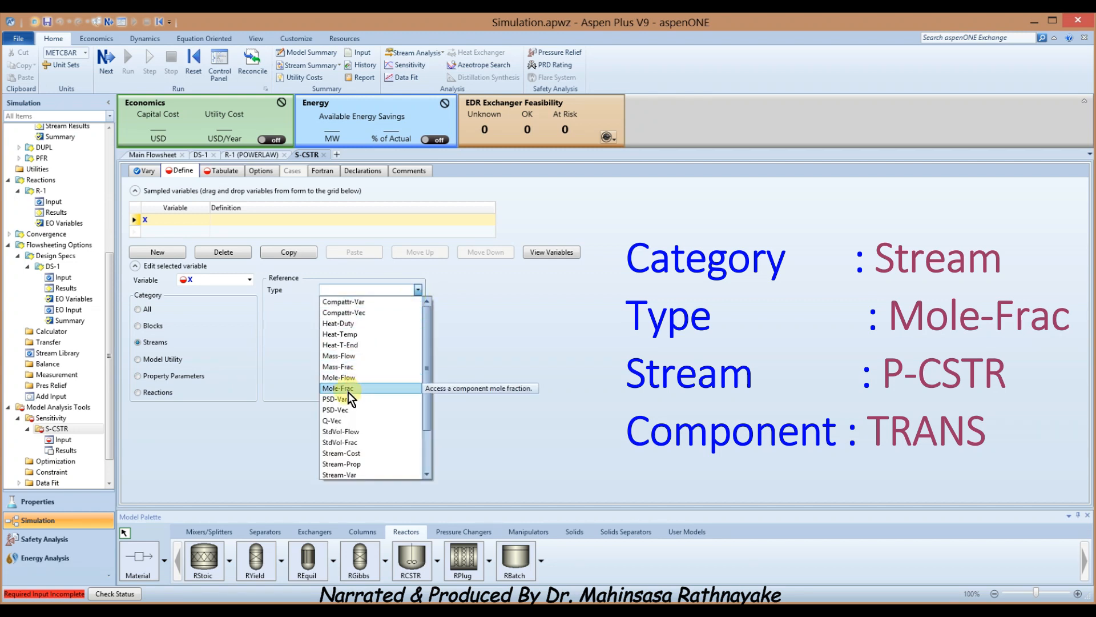
left_click(348, 390)
left_click(419, 303)
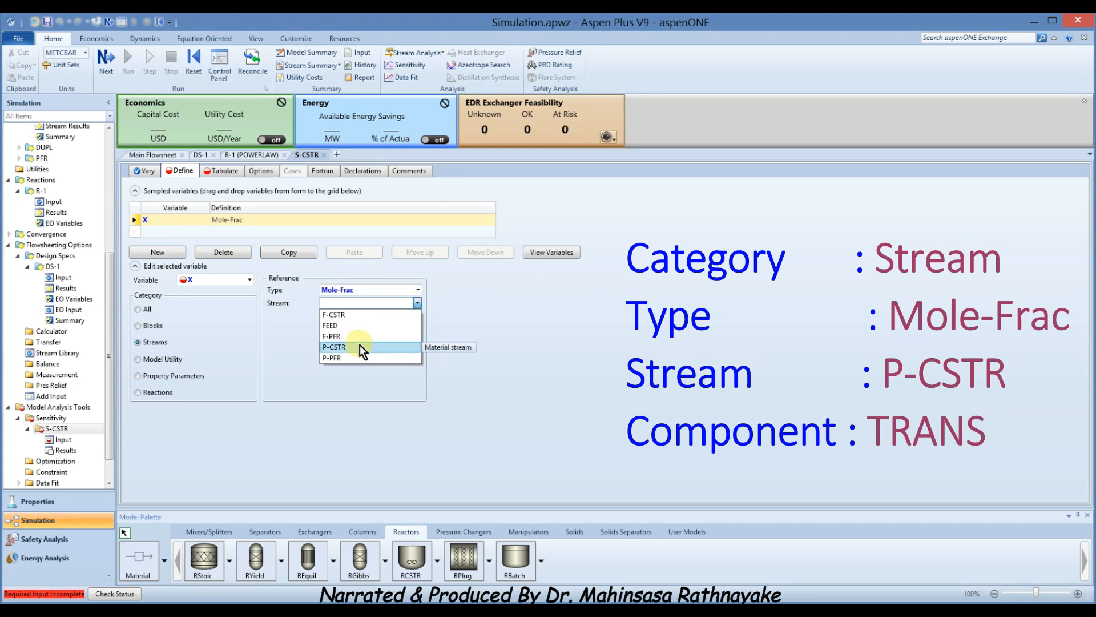
left_click(359, 347)
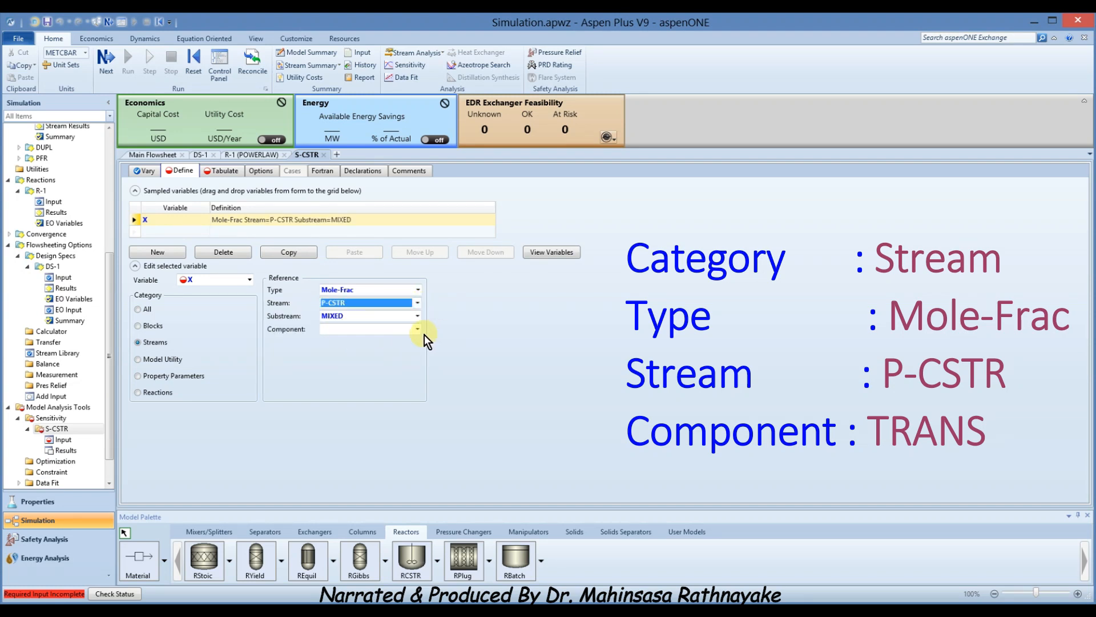
left_click(416, 330)
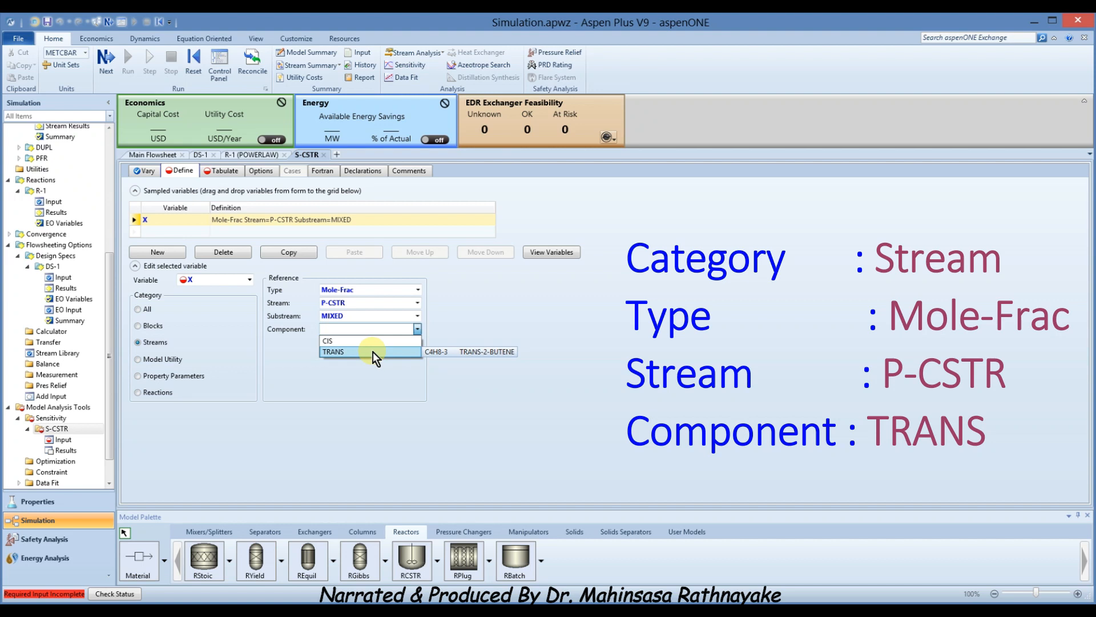
left_click(373, 352)
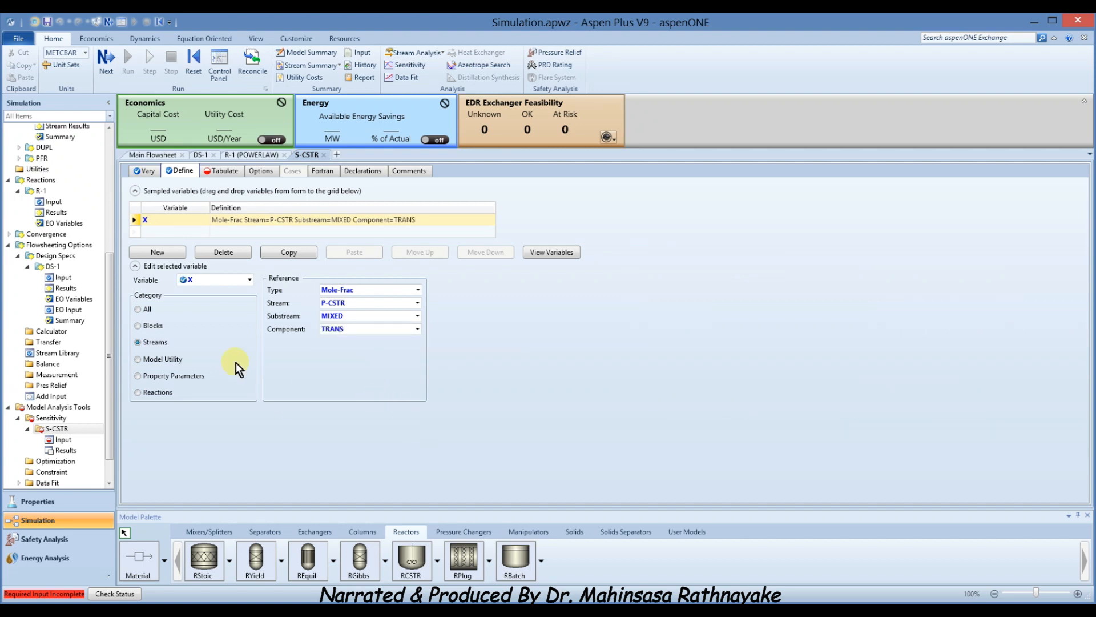
Step: Fill the S-CSTR tabulation with the defined variable and run the simulation
left_click(211, 172)
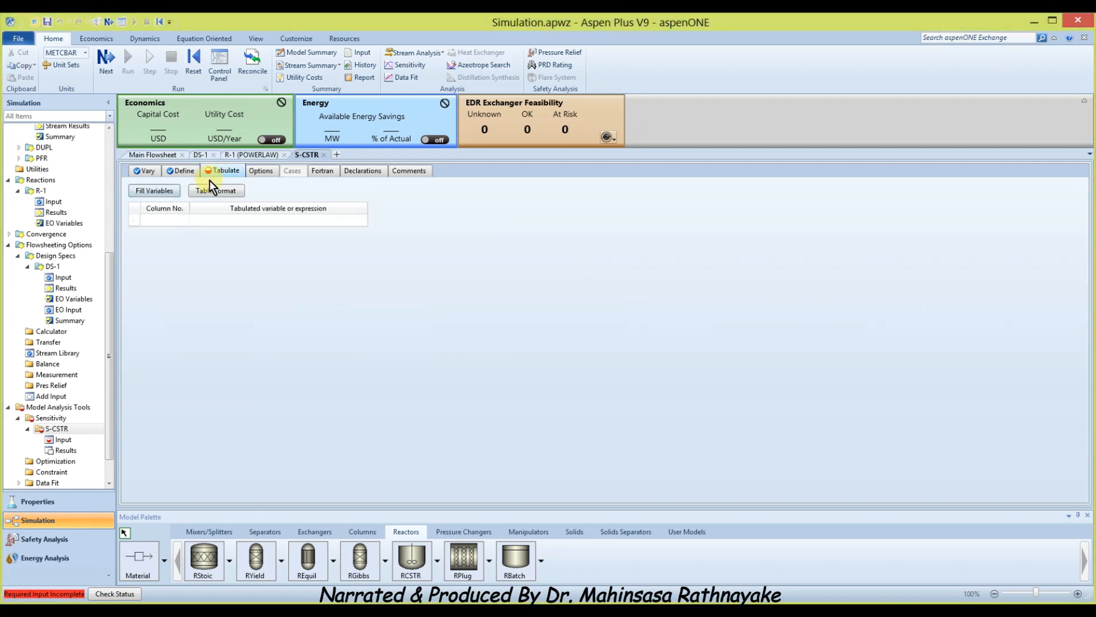
left_click(155, 193)
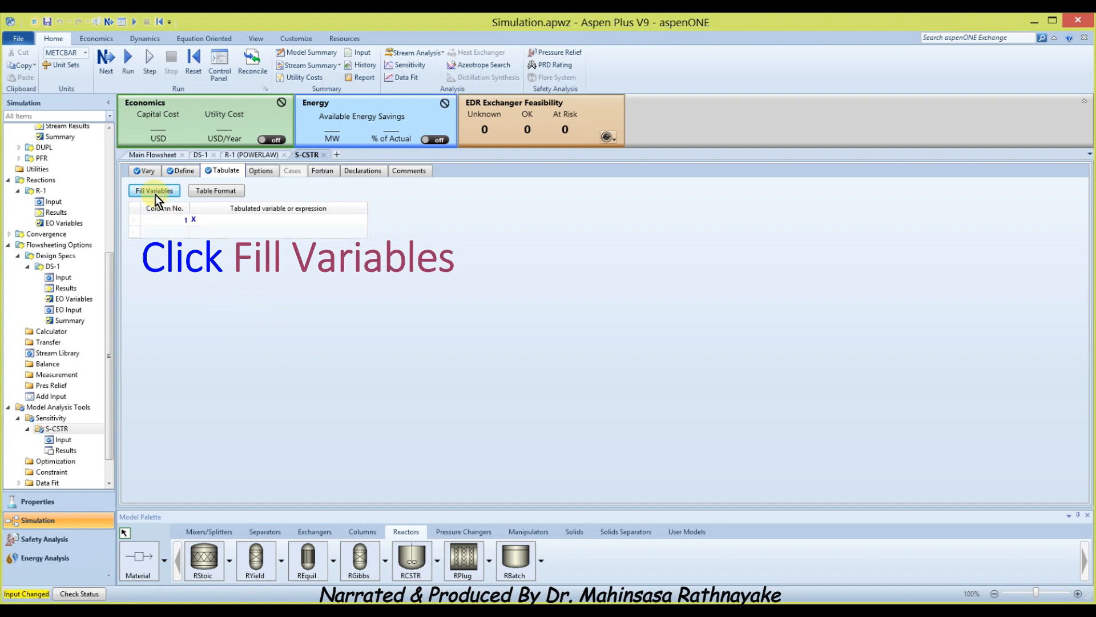
left_click(112, 66)
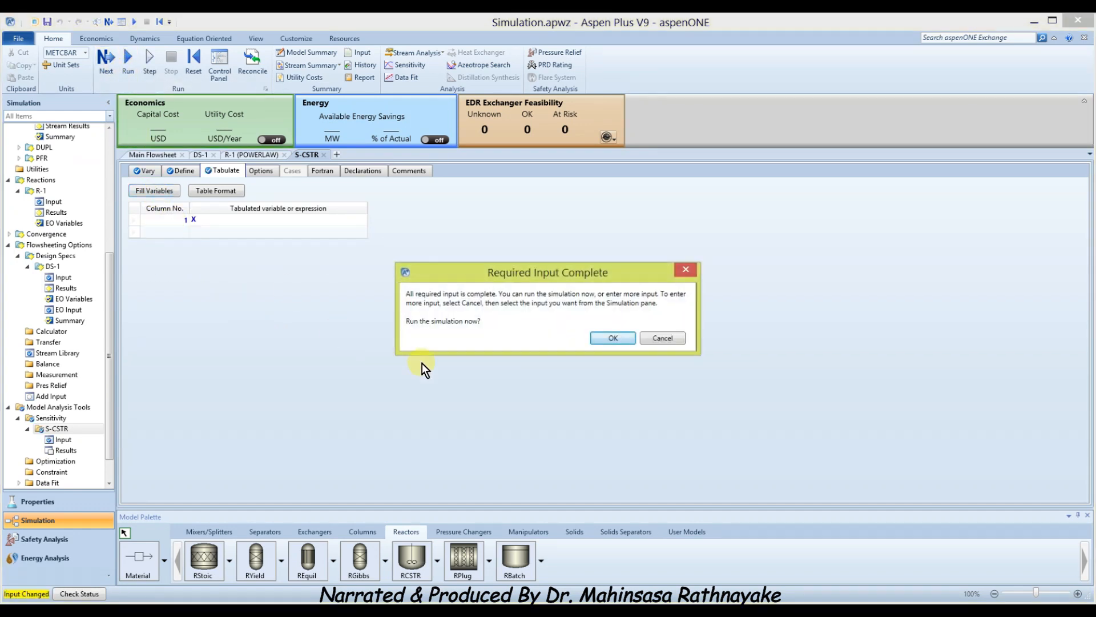
left_click(607, 339)
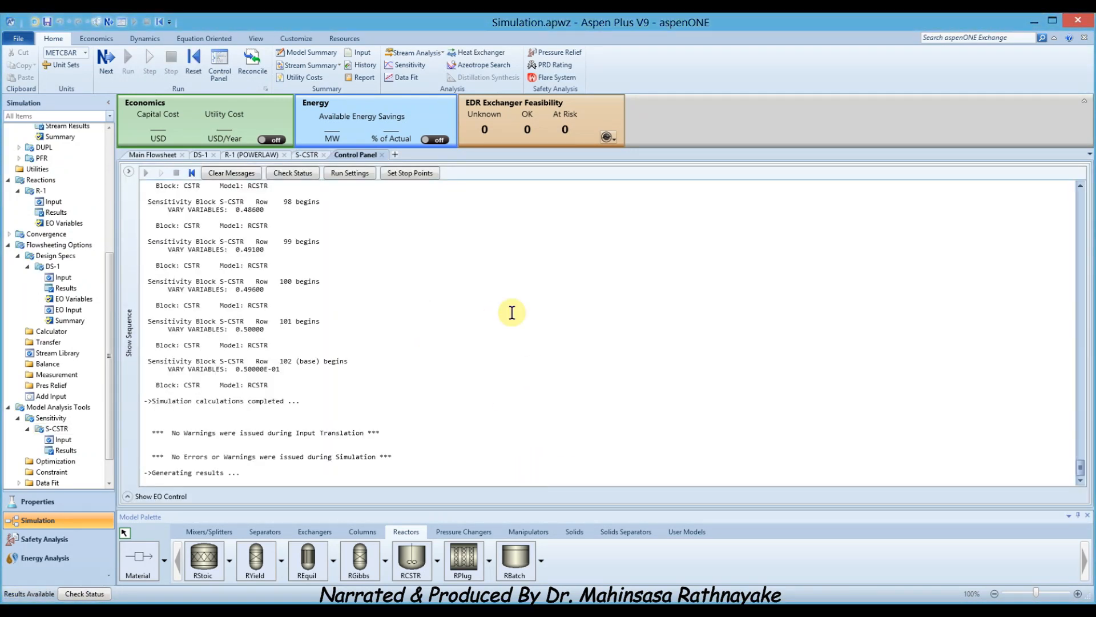
Step: Plot the S-CSTR sensitivity results curve of X against the varied CSTR volume
left_click(55, 429)
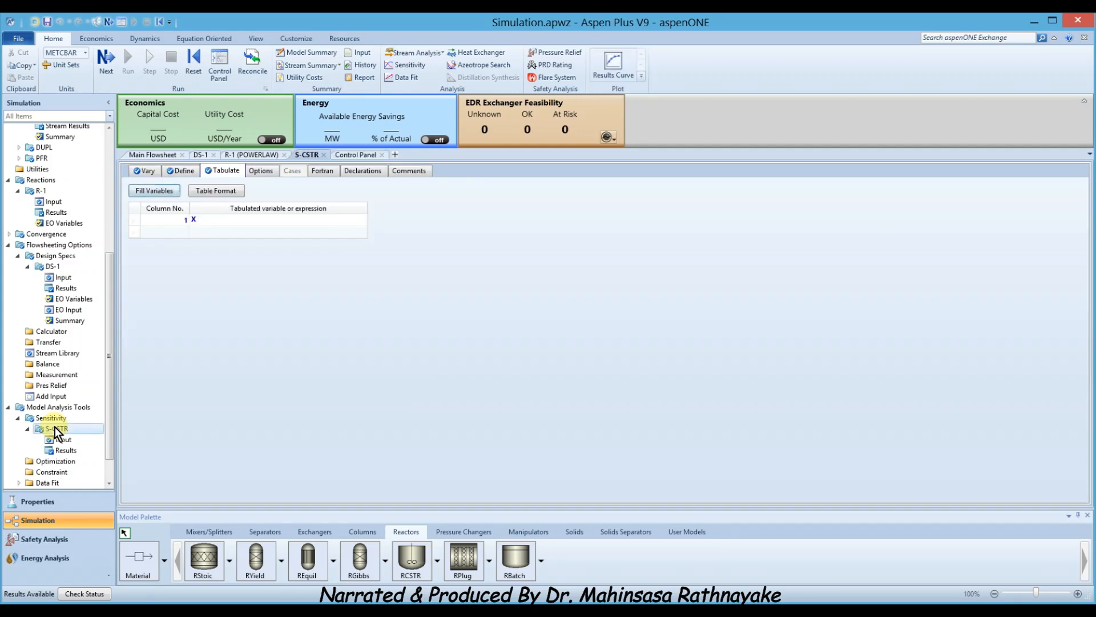
left_click(611, 66)
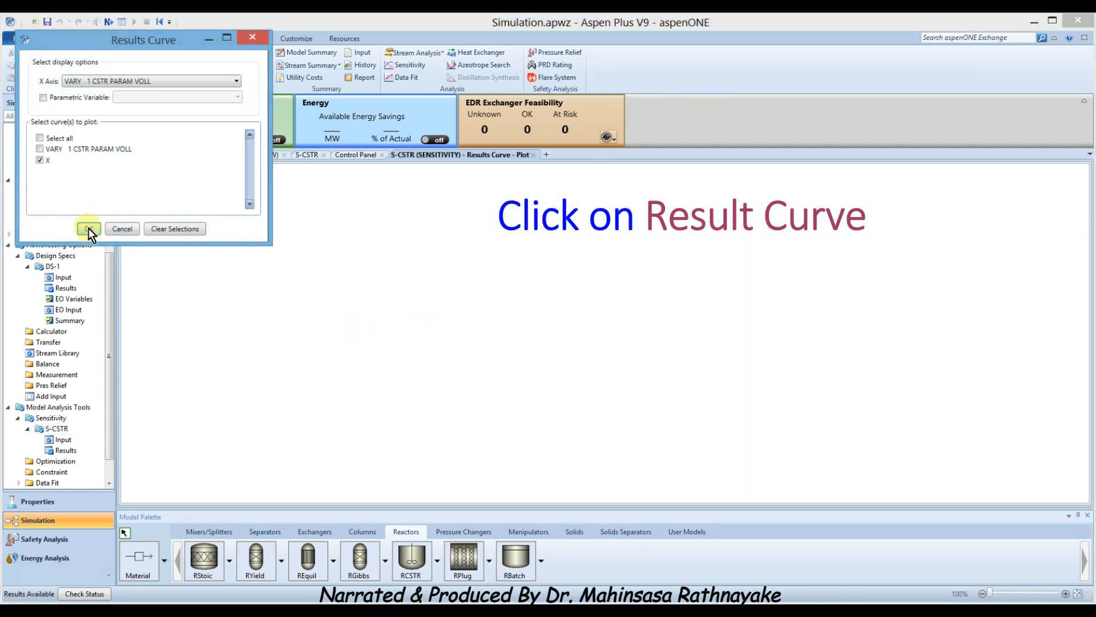
left_click(88, 227)
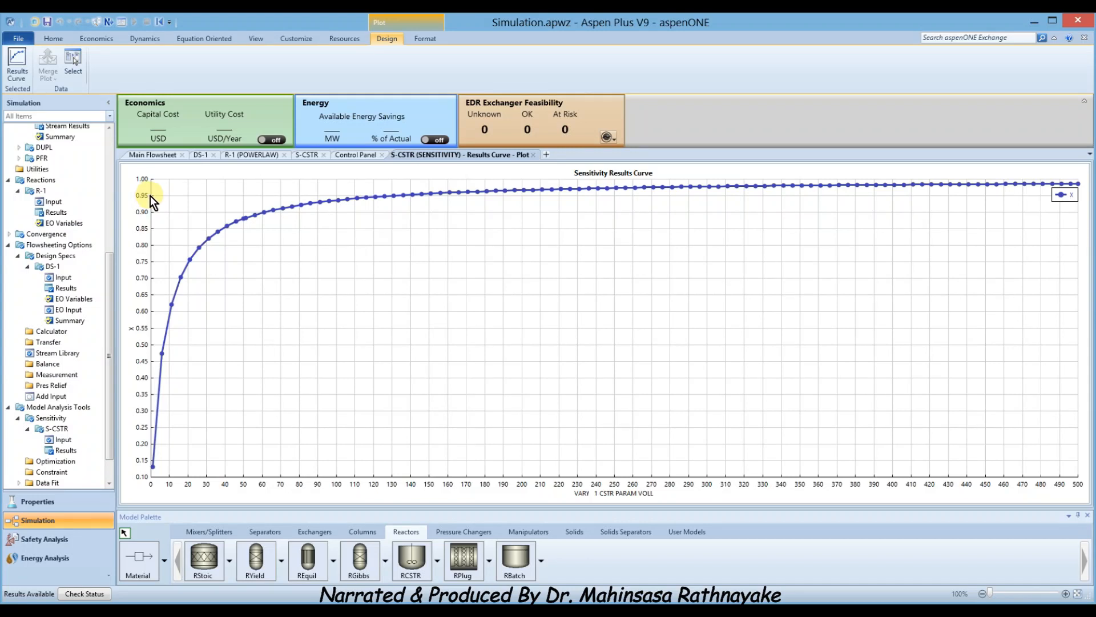
Step: Use the plot tracker to read the CSTR volume at a TRANS mole fraction of 0.95, then hide the tracker
right_click(293, 260)
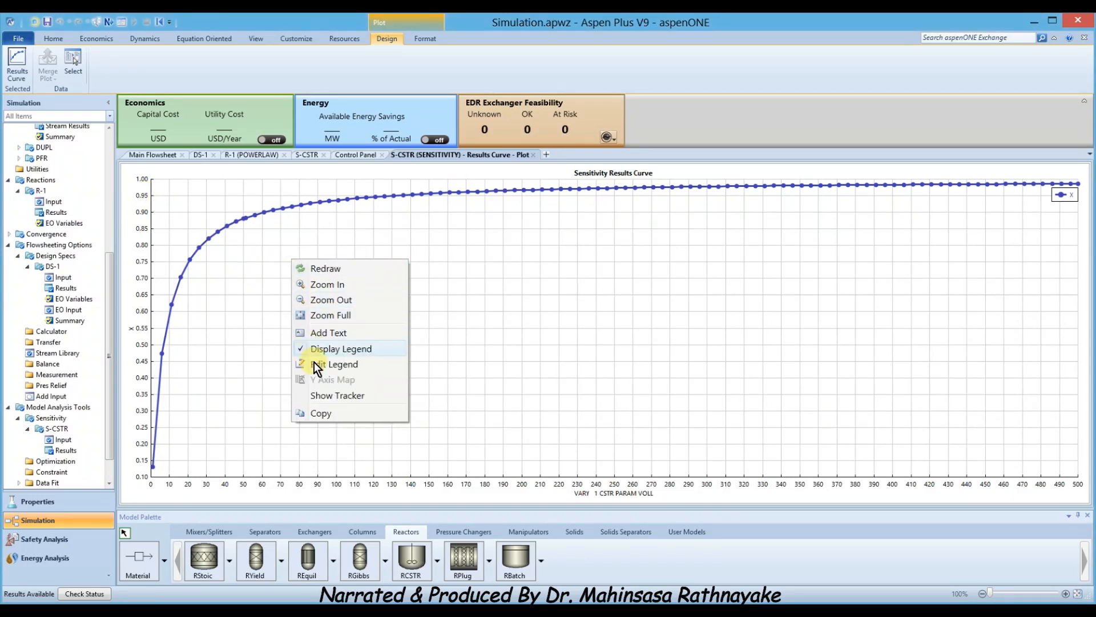
left_click(324, 396)
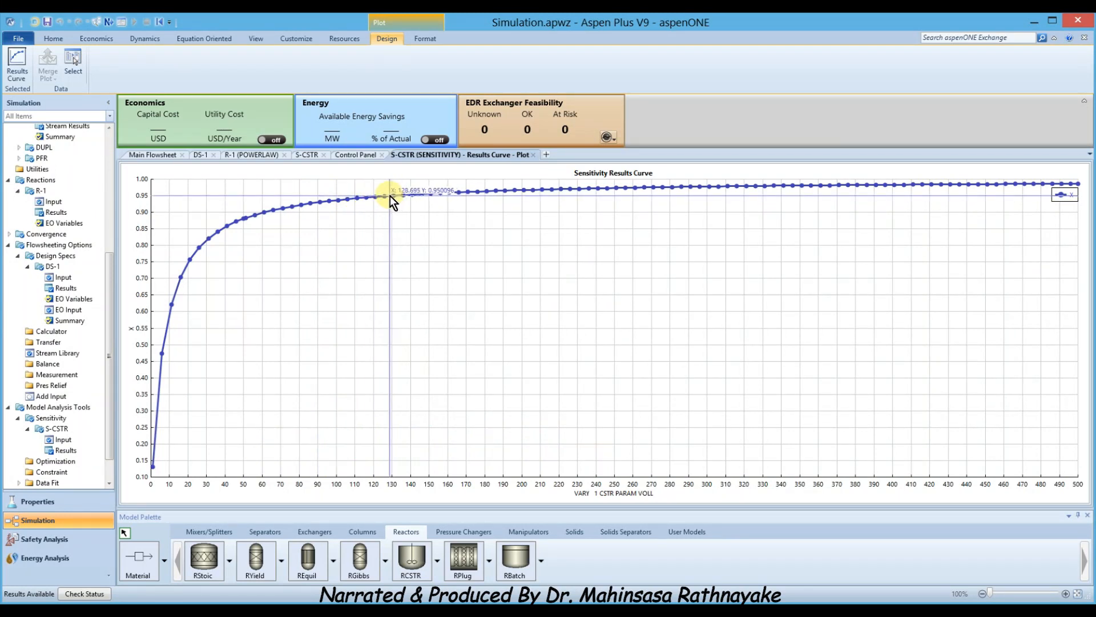
right_click(379, 323)
left_click(406, 460)
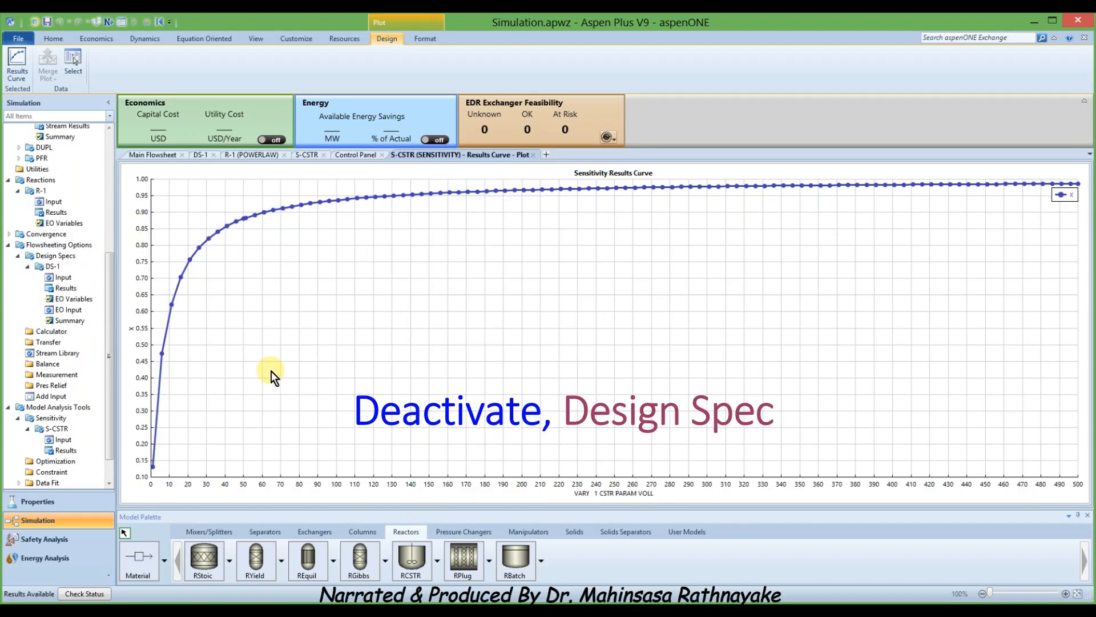
Step: Deactivate design spec DS-1 and check the reactor dimensions in the PFR block's setup configuration
right_click(57, 266)
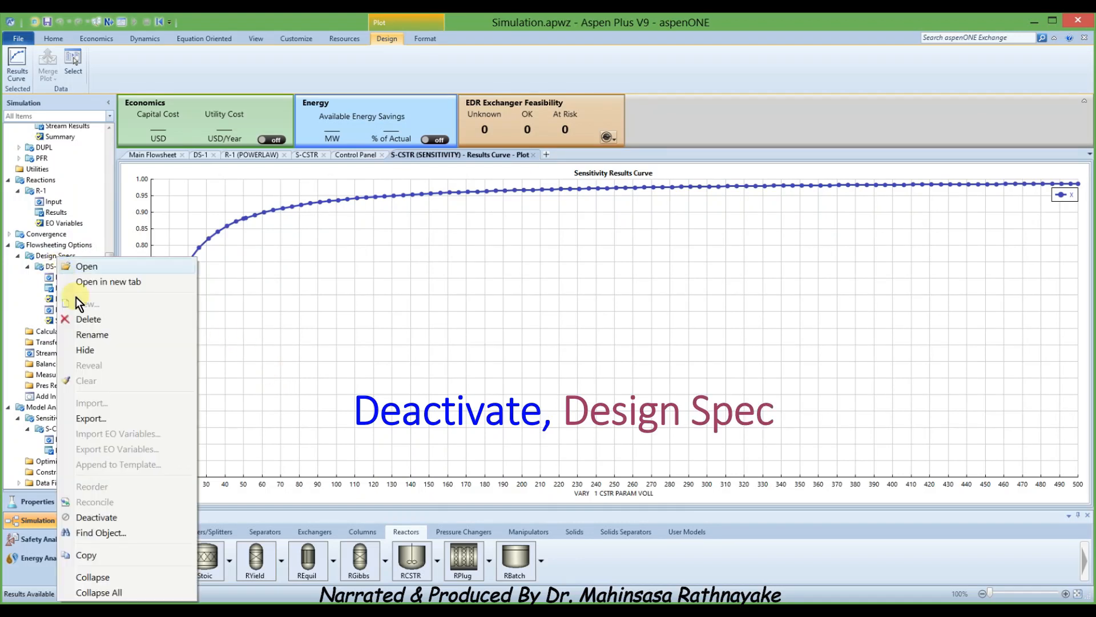
left_click(116, 518)
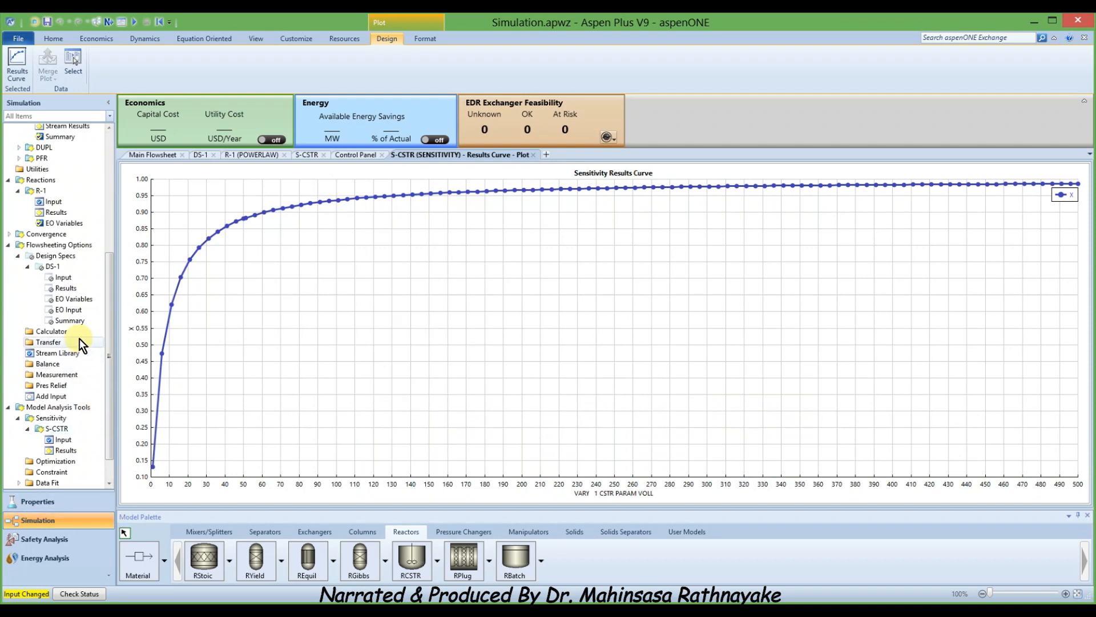
left_click_drag(113, 265, 112, 166)
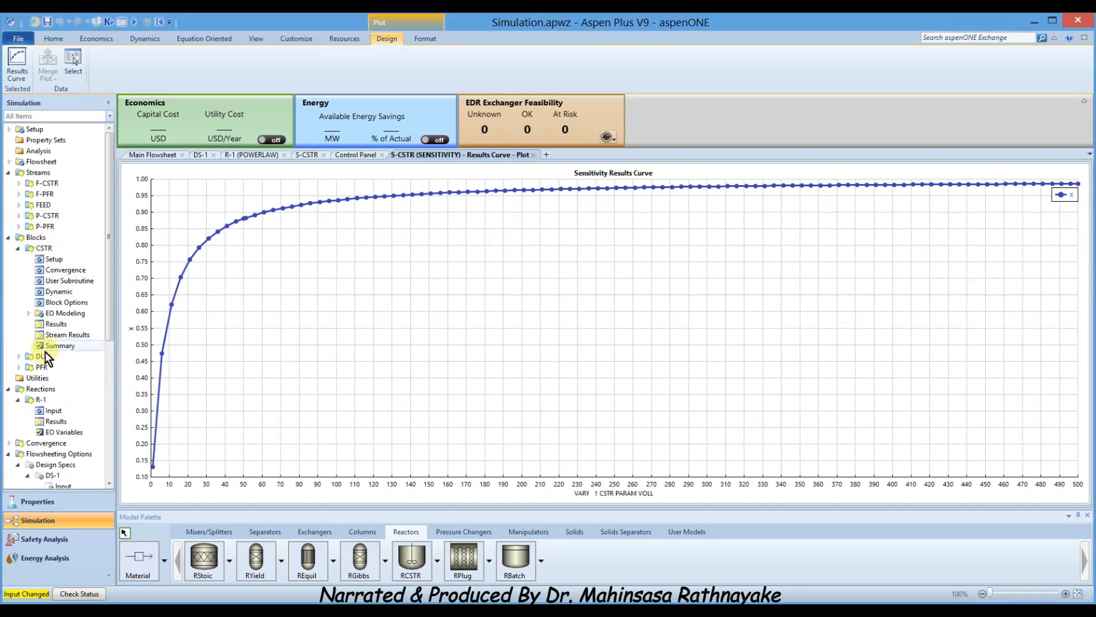
left_click(20, 367)
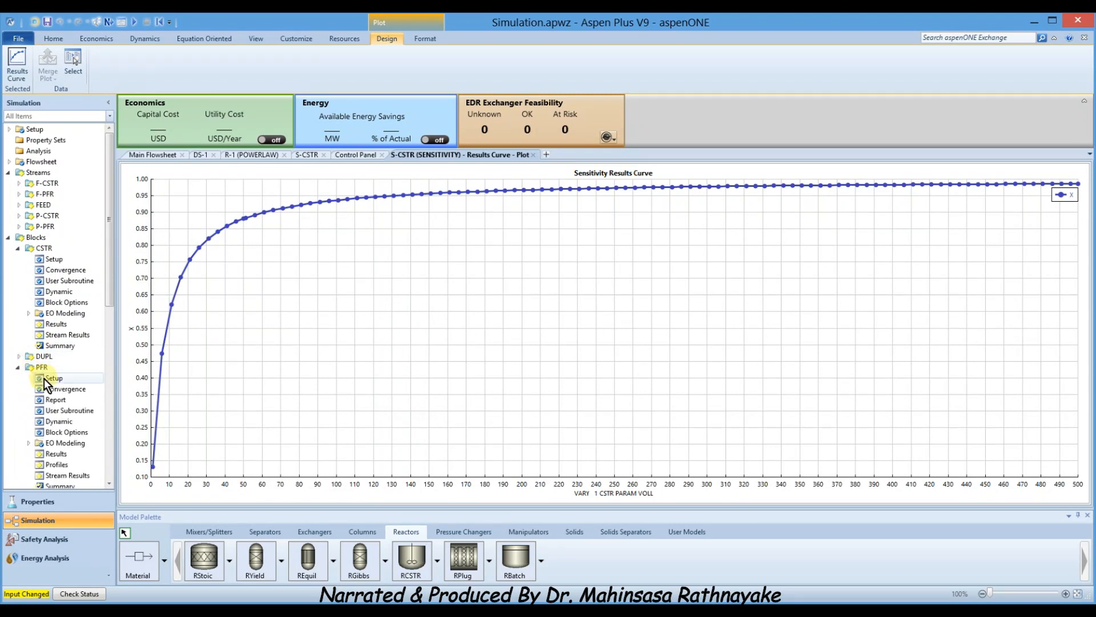
left_click(51, 379)
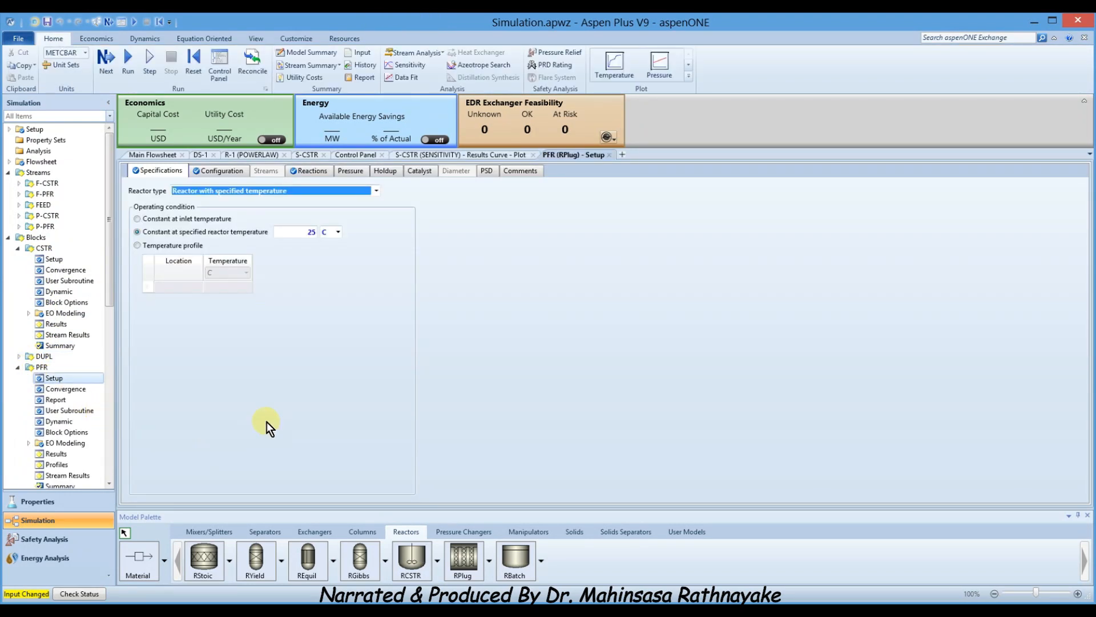
left_click(201, 170)
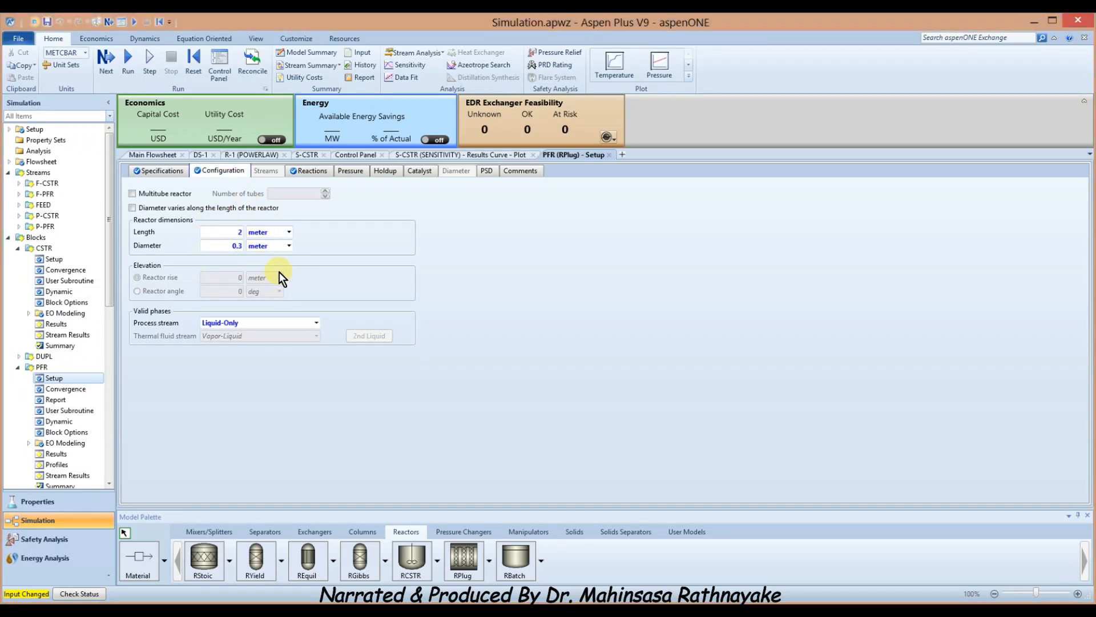
Step: Create a second sensitivity analysis with the ID S-PFR
scroll(108, 289, "down", 1)
left_click_drag(111, 327, 111, 472)
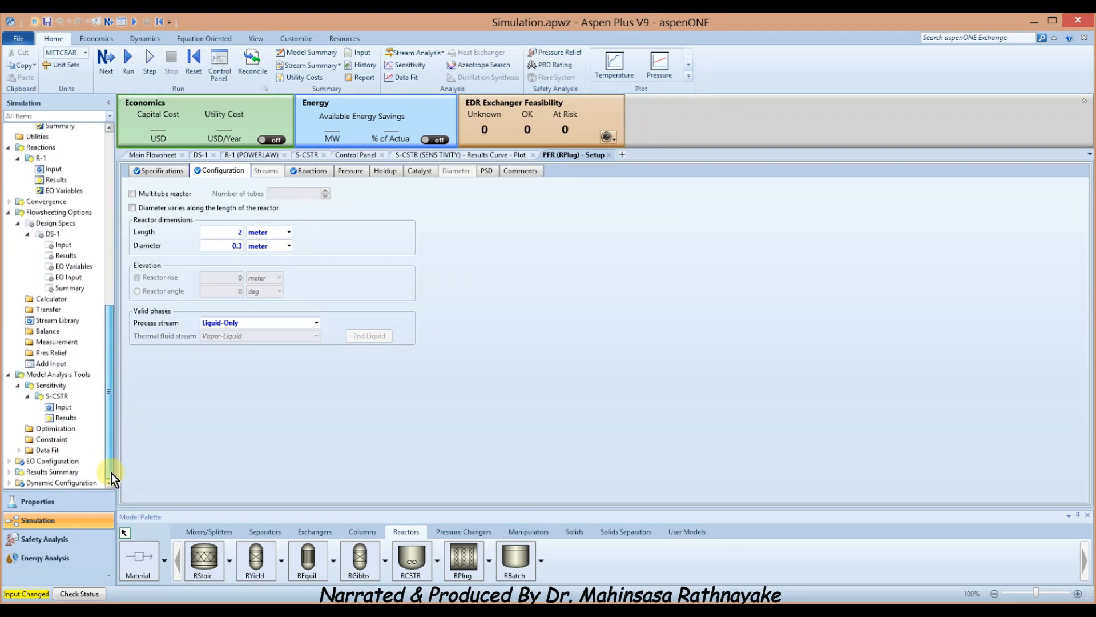
left_click(49, 385)
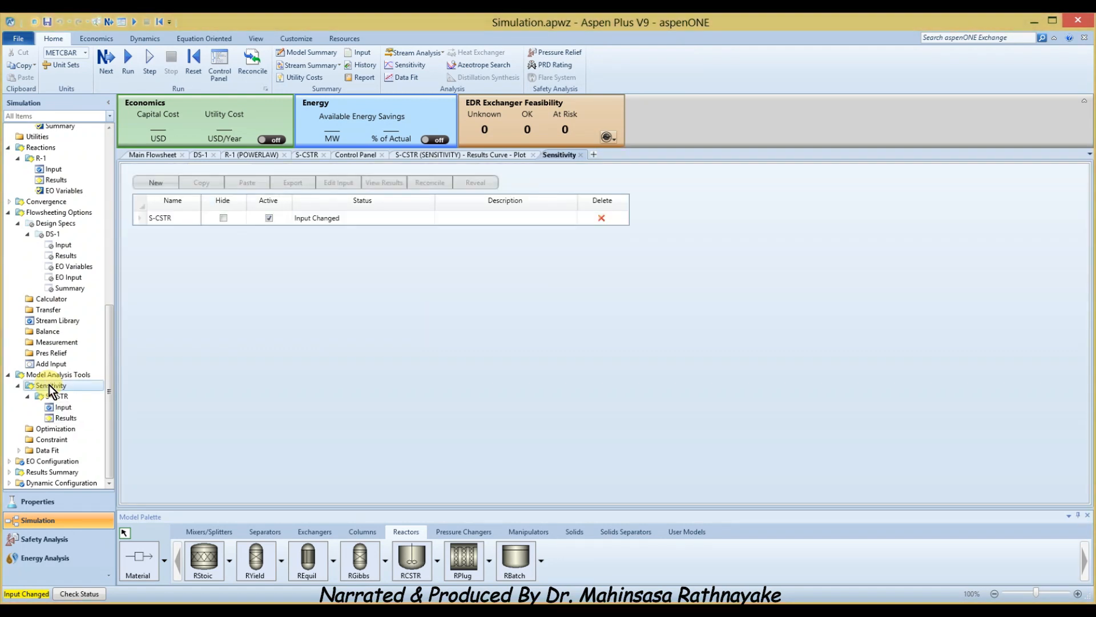
left_click(155, 183)
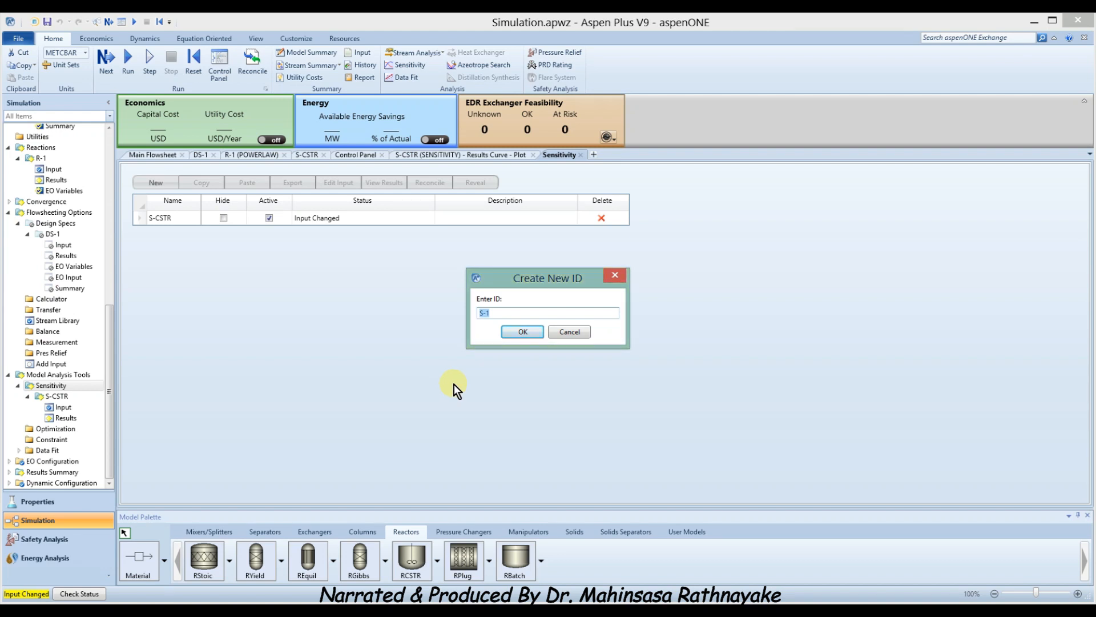
type("S-PFR")
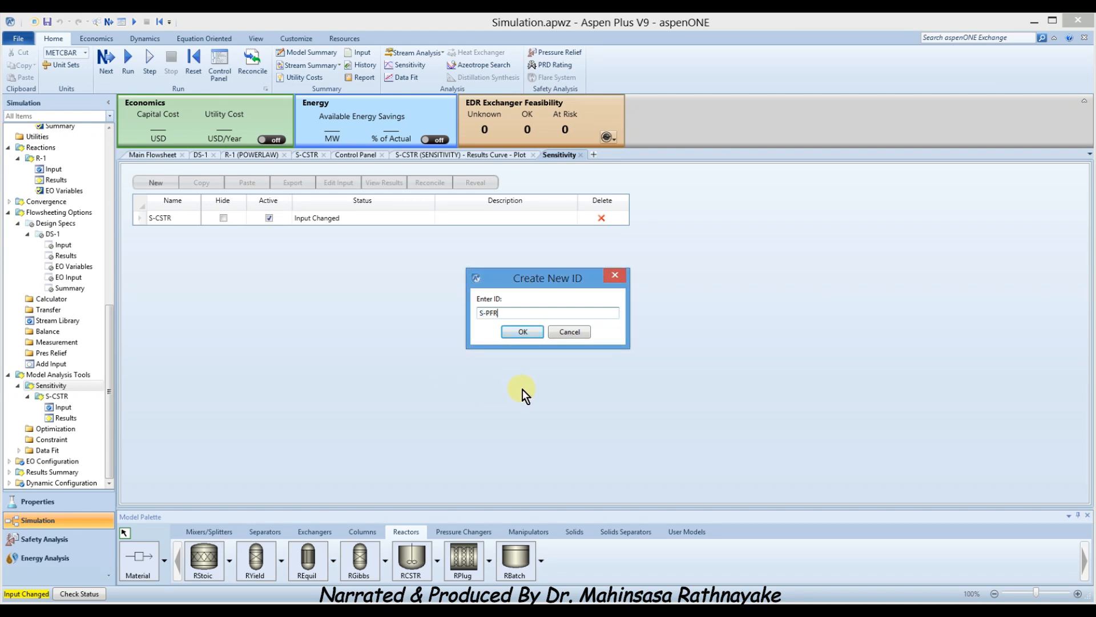
left_click(521, 332)
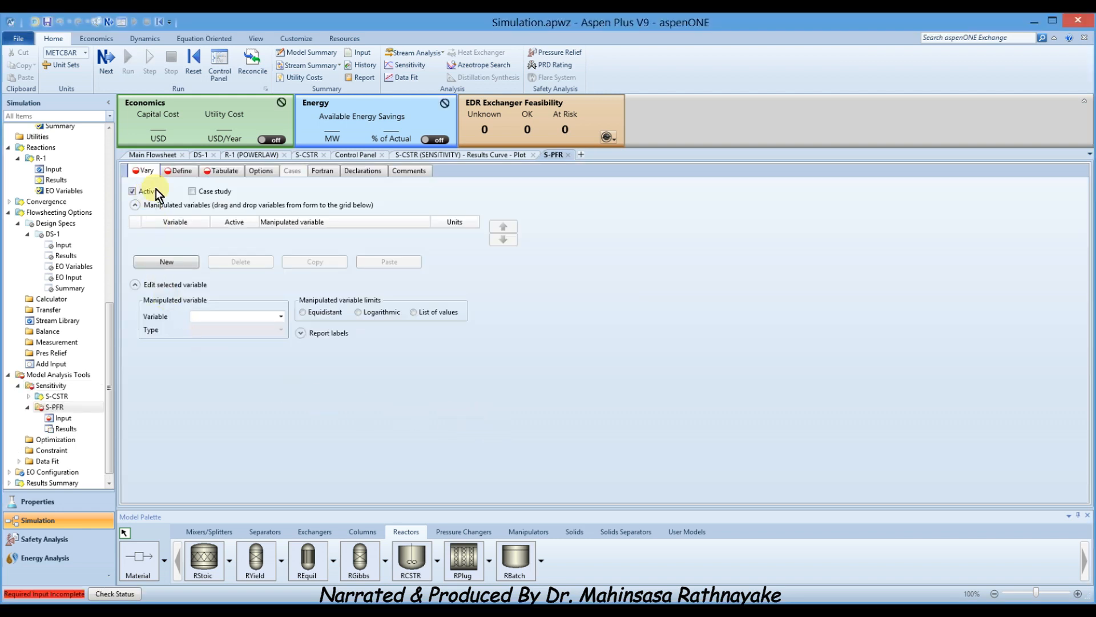
Step: Add a manipulated variable to S-PFR of type Block-Var, using the LENGTH variable of the PFR block
left_click(177, 261)
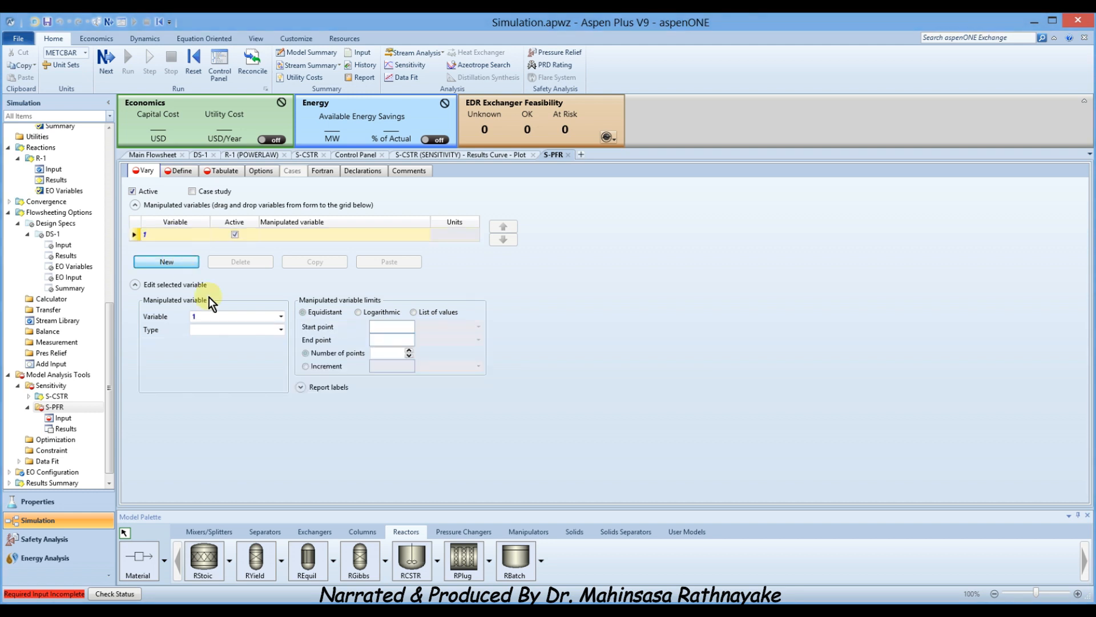
left_click(280, 329)
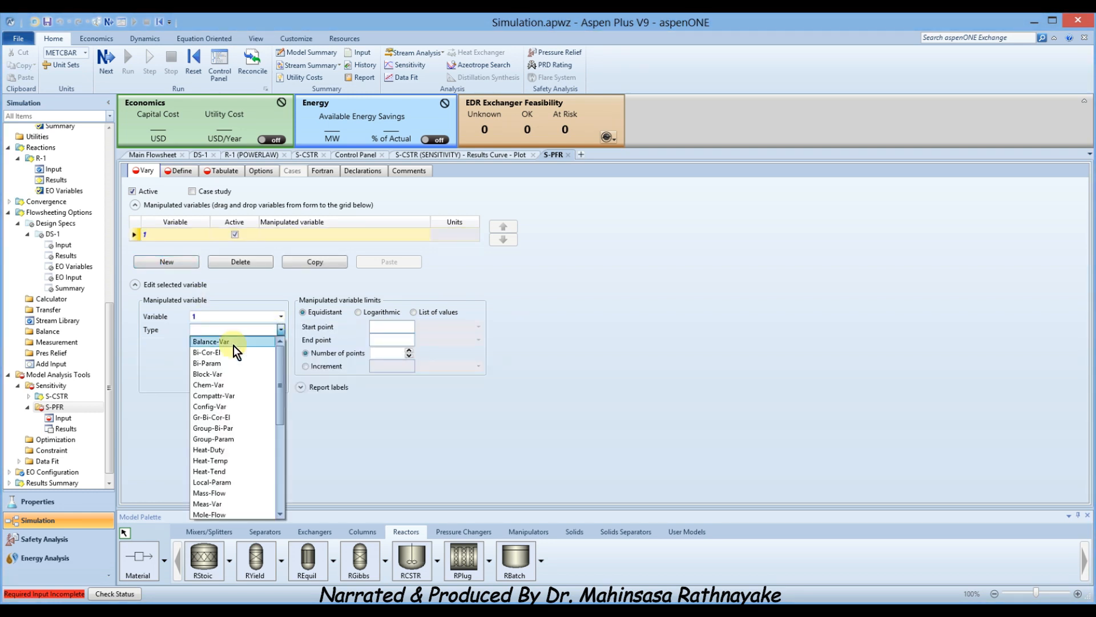
left_click(213, 377)
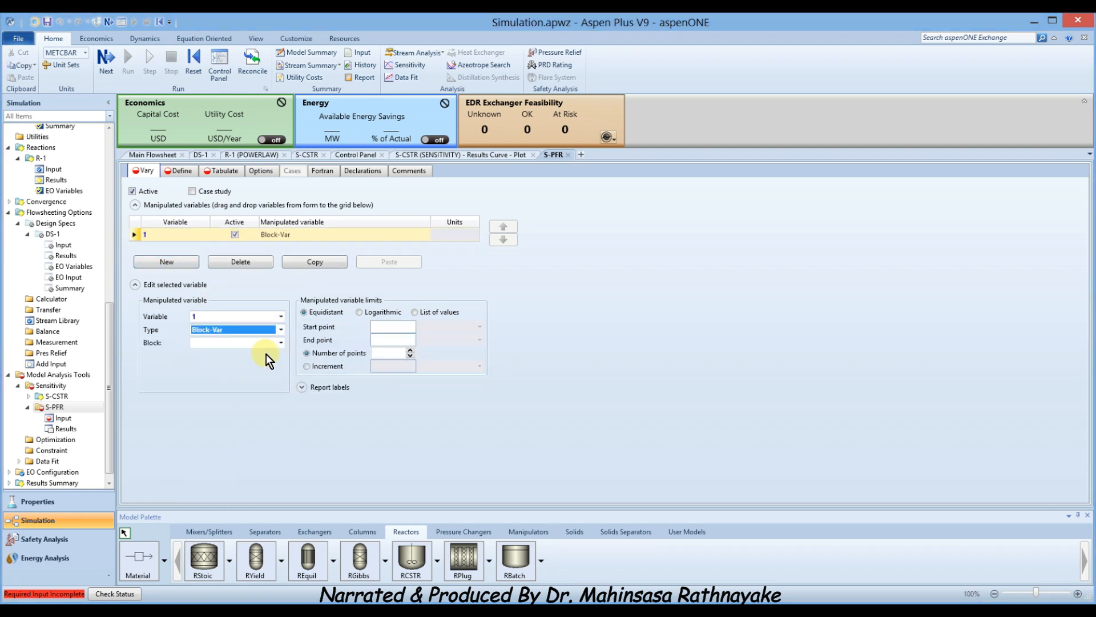
left_click(282, 343)
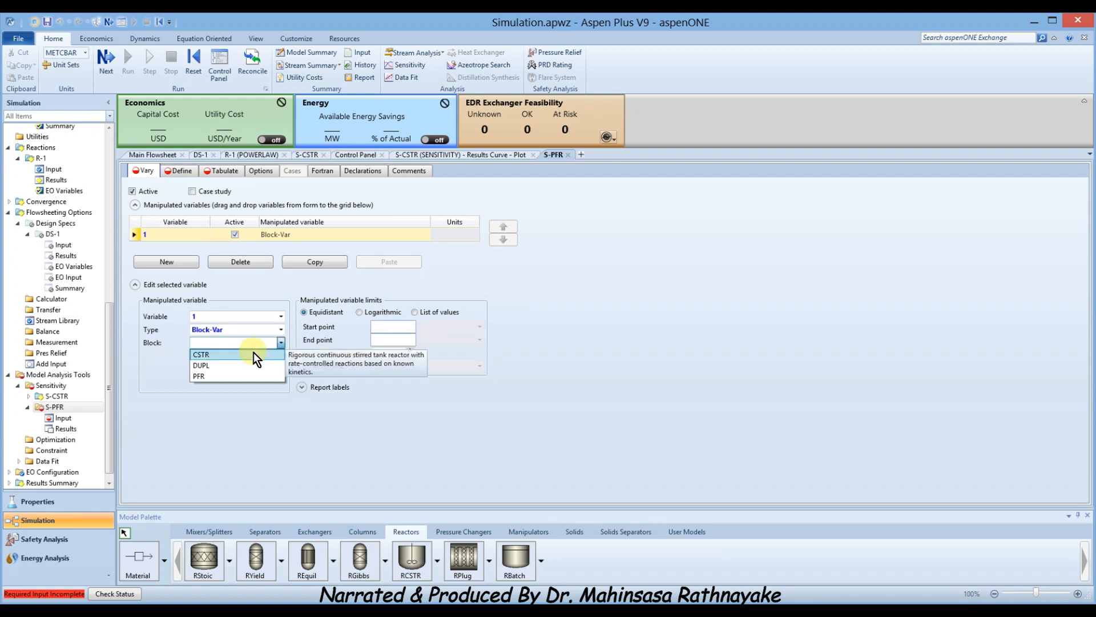
left_click(235, 375)
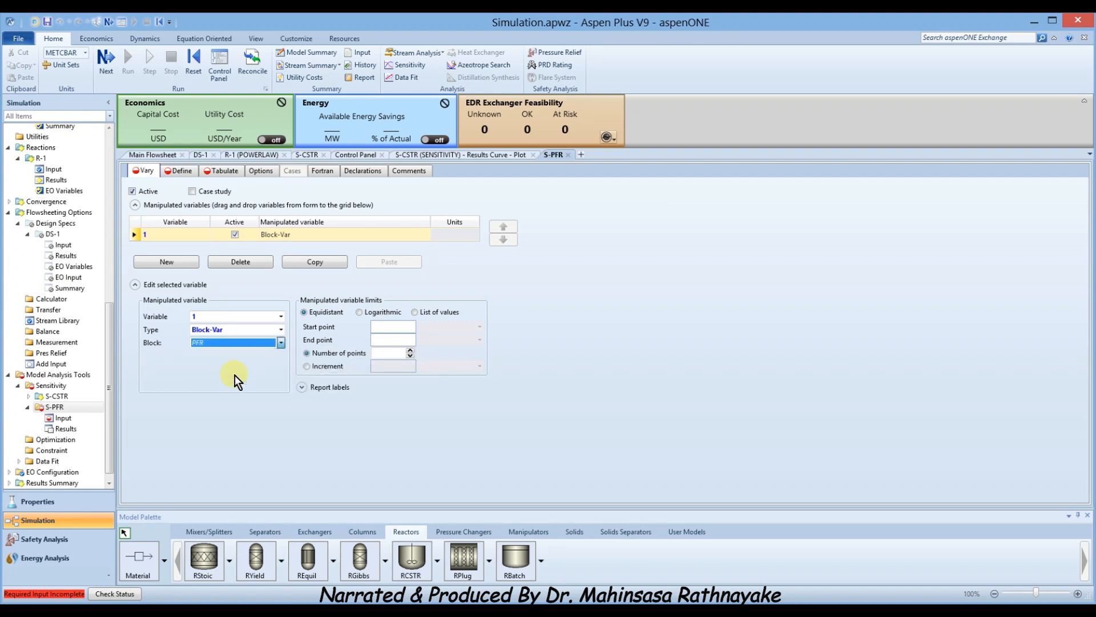
left_click(265, 356)
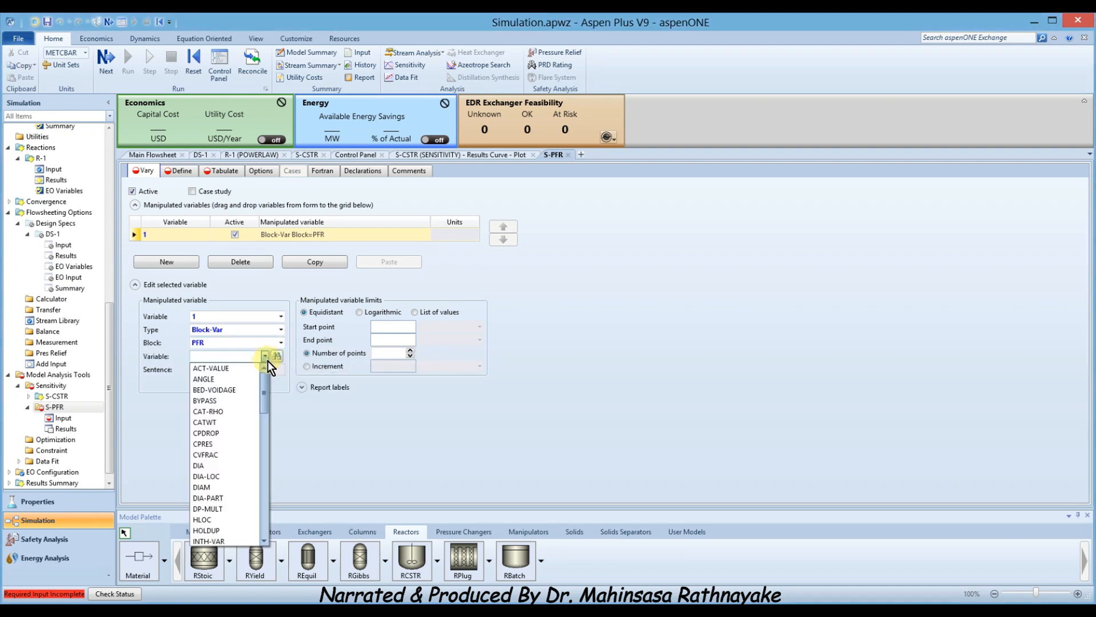
mouse_move(269, 408)
left_mouse_down()
mouse_move(270, 529)
mouse_move(275, 426)
left_mouse_up()
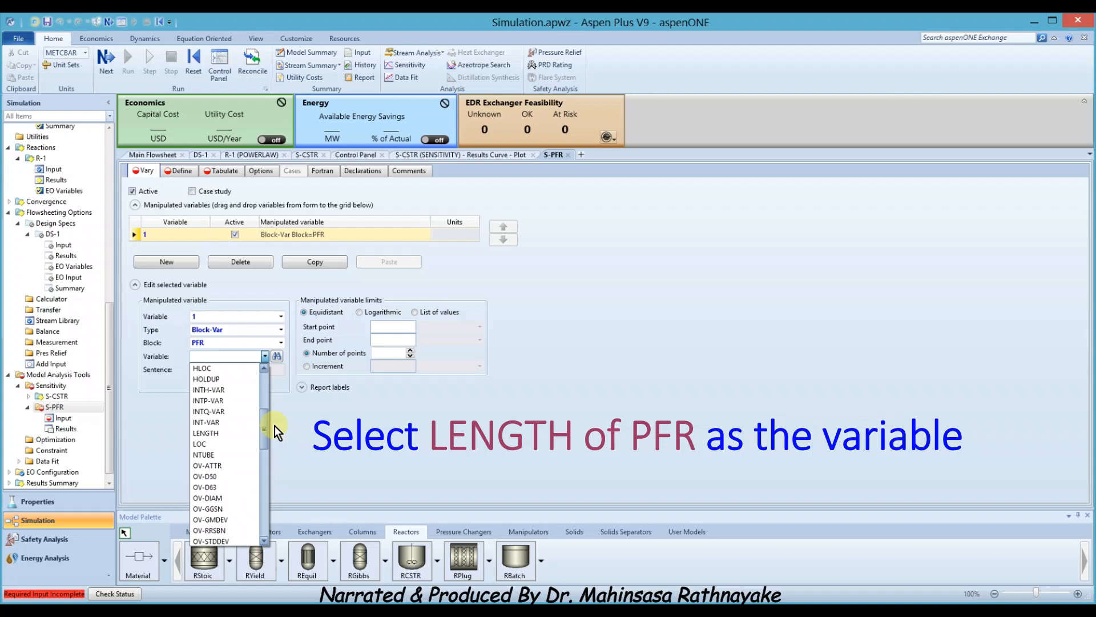
left_click(211, 435)
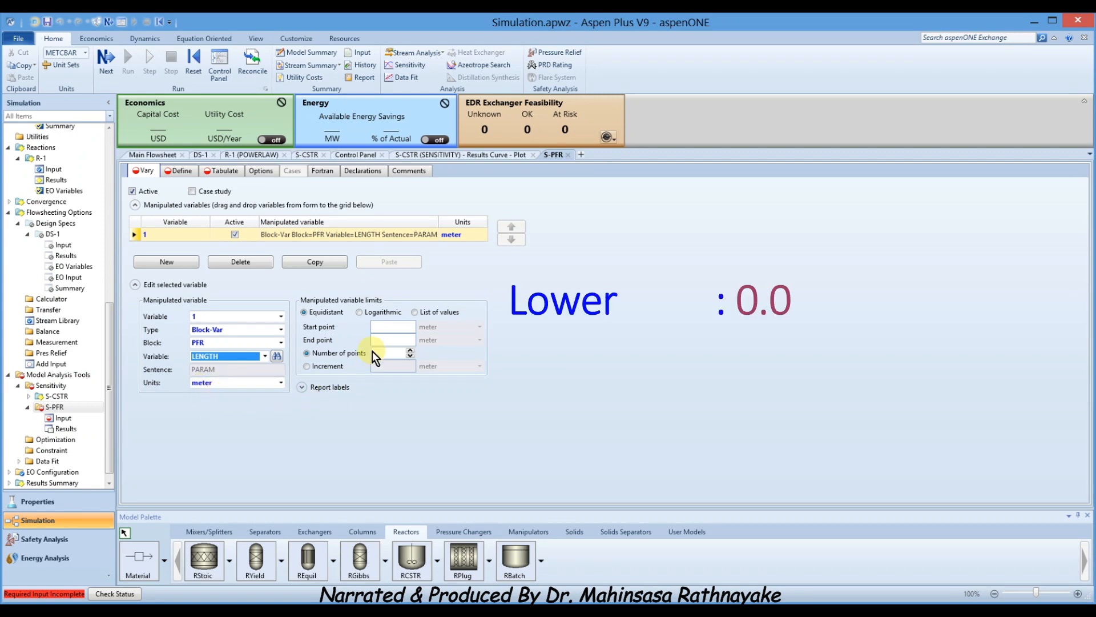
Step: Set the varied PFR length limits to start at 0.01 m and end at 5 m with an increment of 0.05 m
left_click(381, 328)
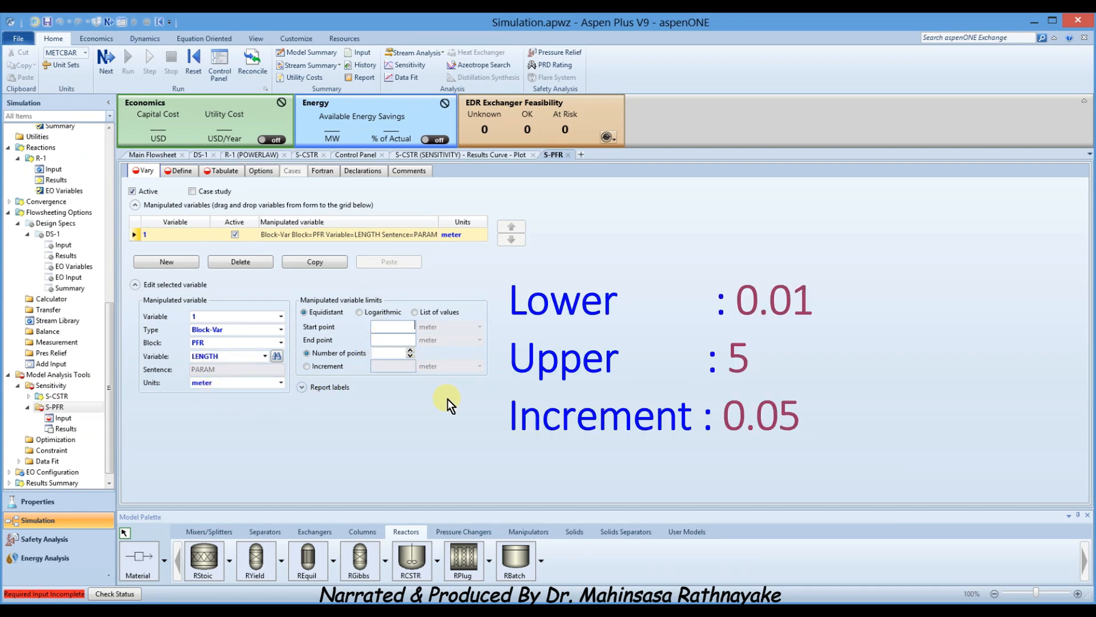
type("0.01")
left_click(394, 341)
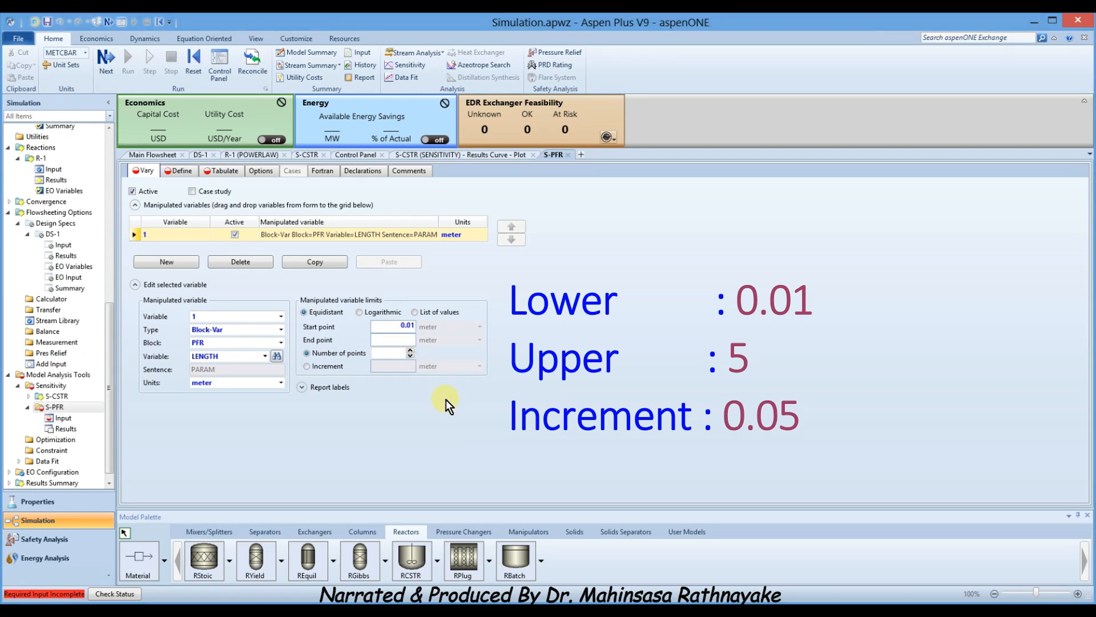
type("5")
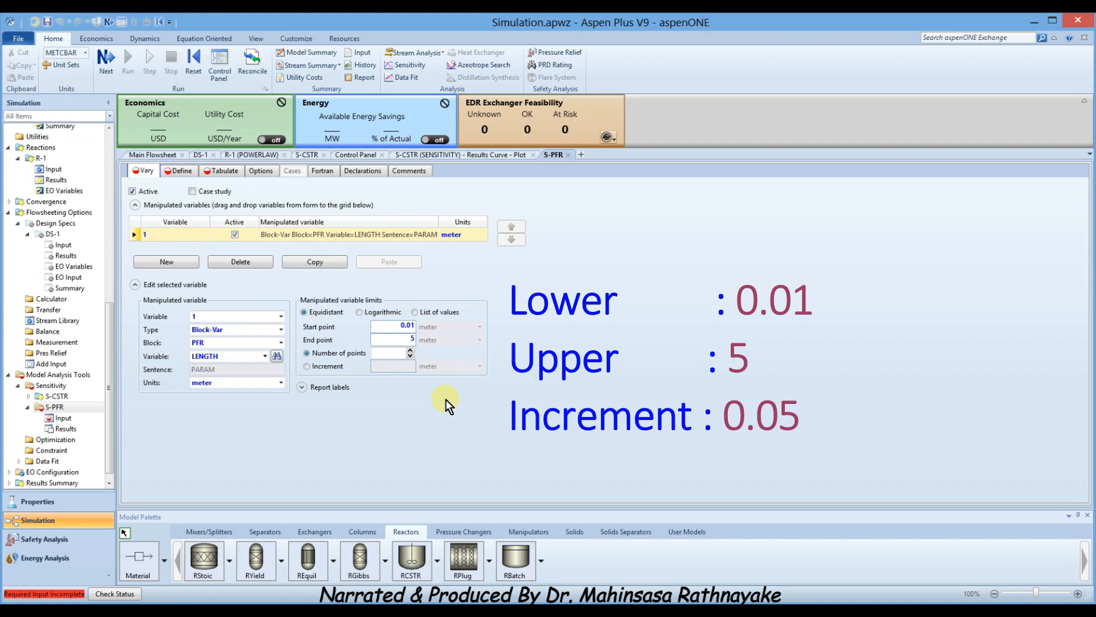
left_click(341, 368)
left_click(379, 366)
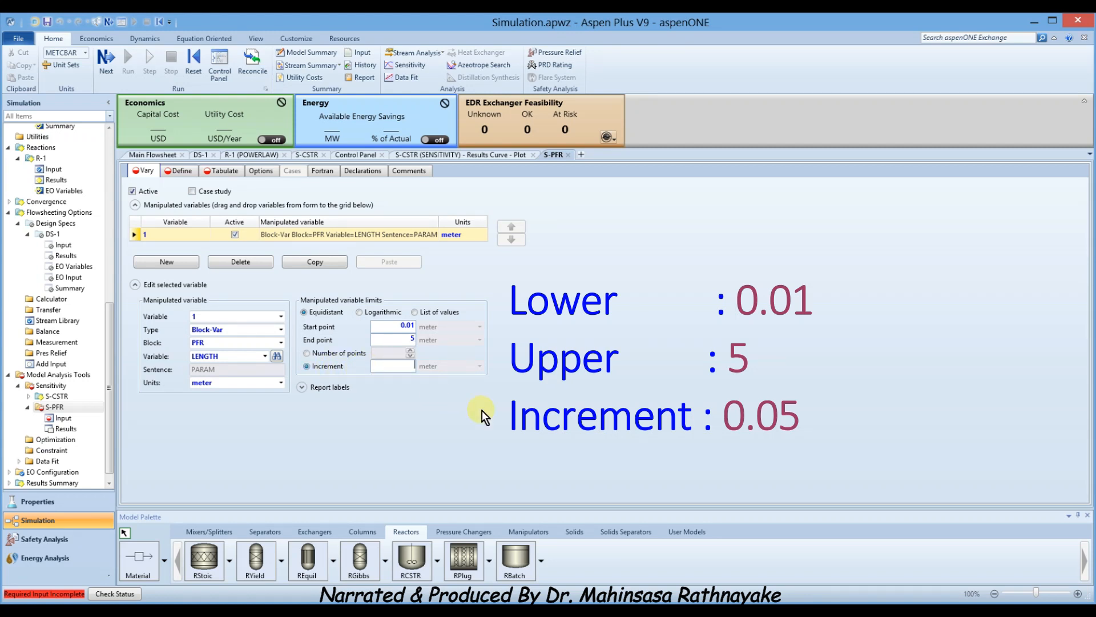
type("0.05")
key("Return")
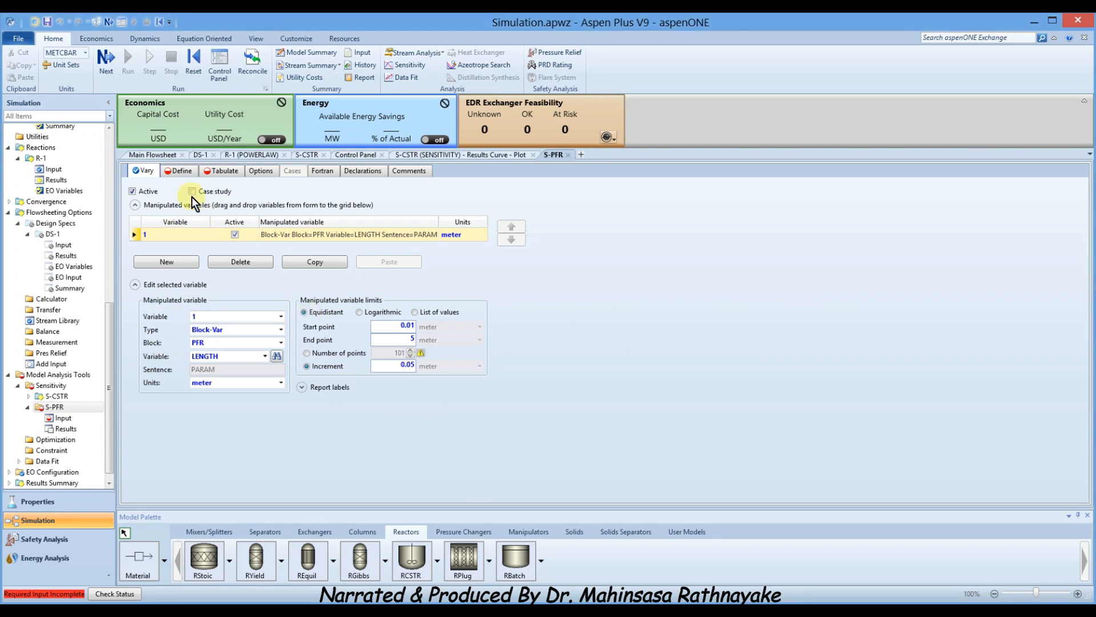
Step: Define a sampled stream variable X in S-PFR as the Mole-Frac of component TRANS in stream P-PFR
left_click(179, 175)
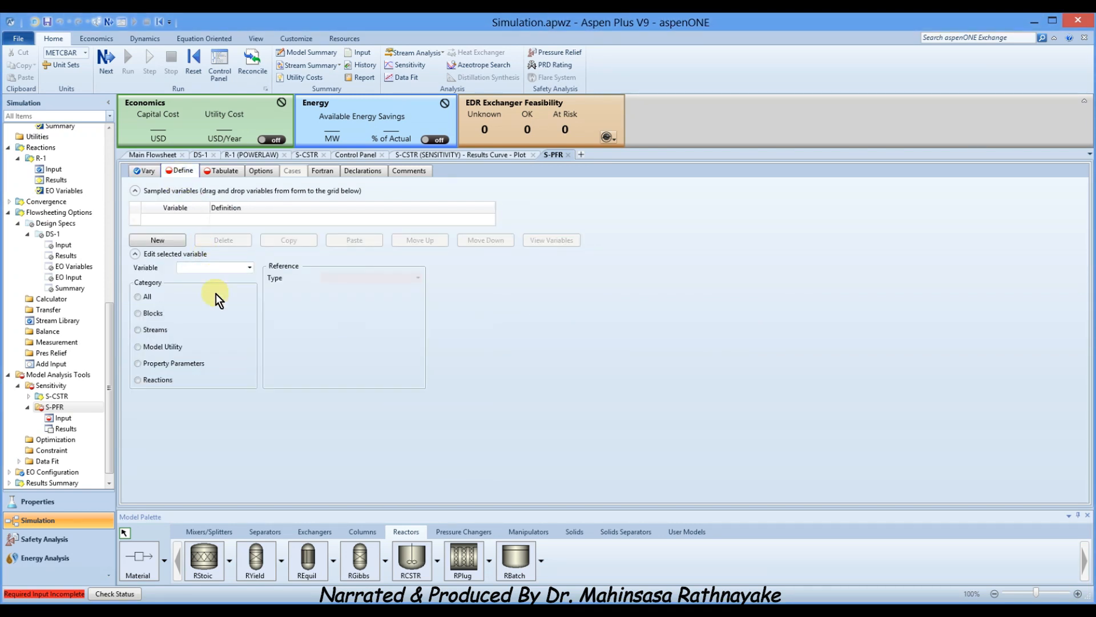
left_click(172, 241)
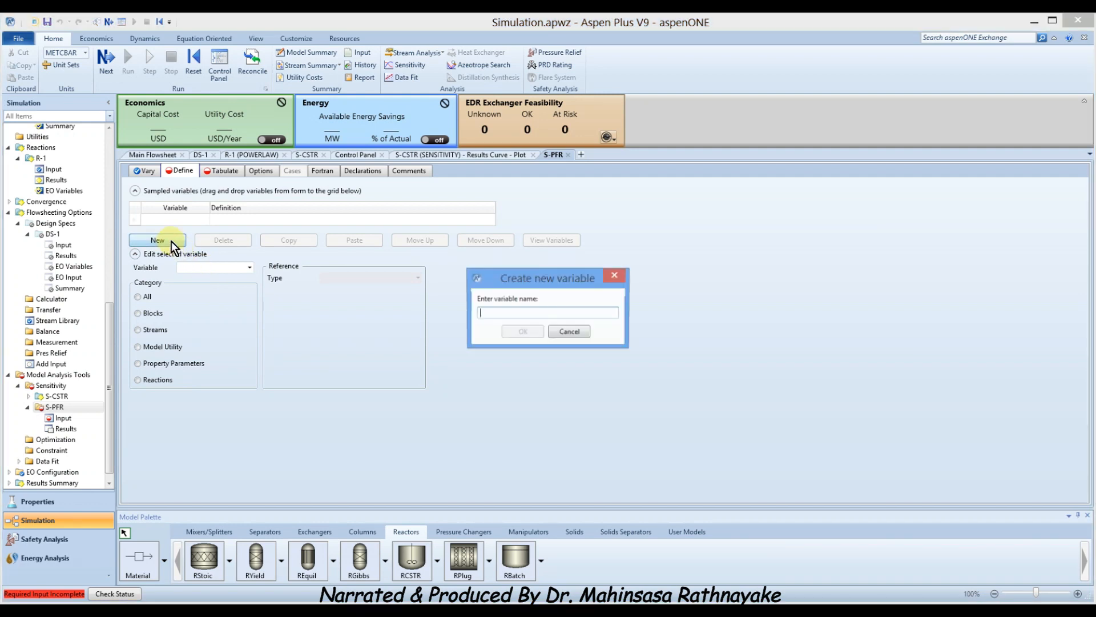
type("X")
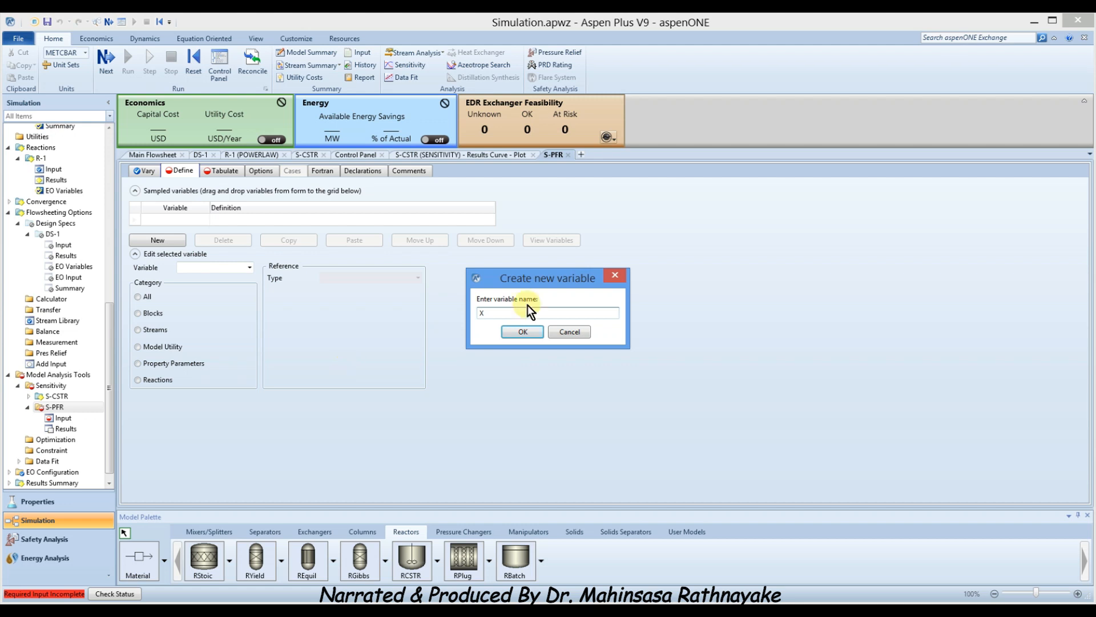
left_click(523, 334)
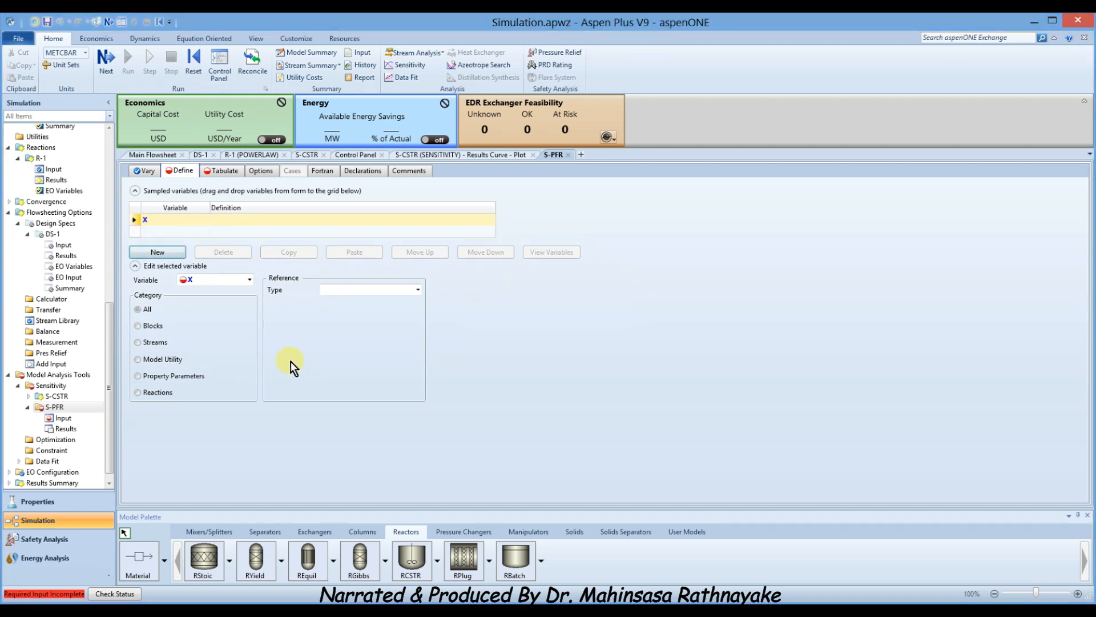
left_click(148, 343)
left_click(417, 290)
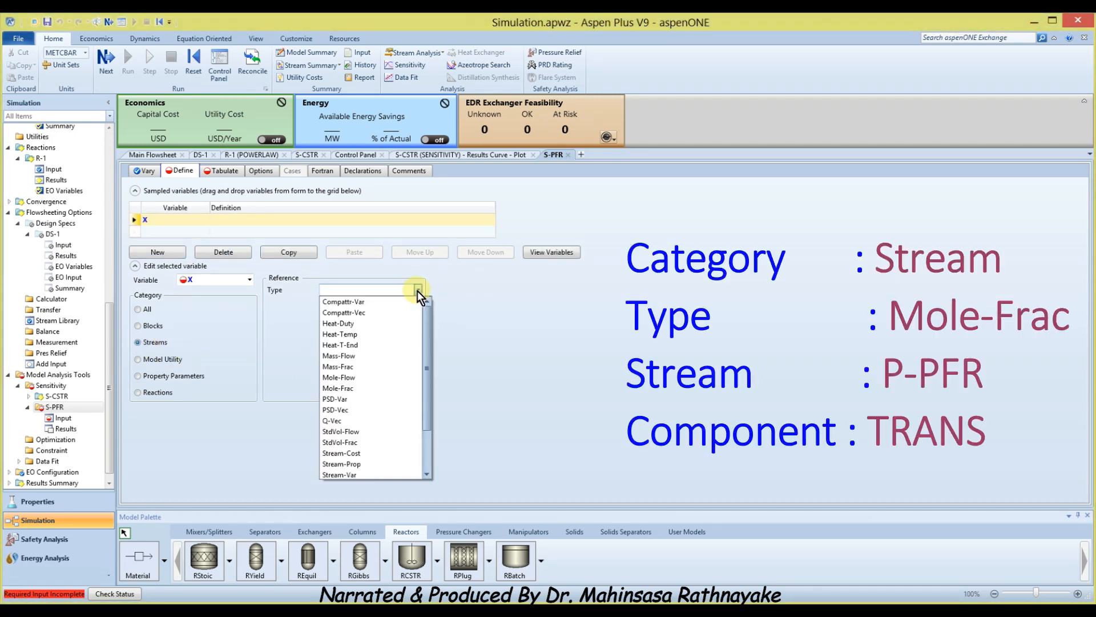
left_click(347, 390)
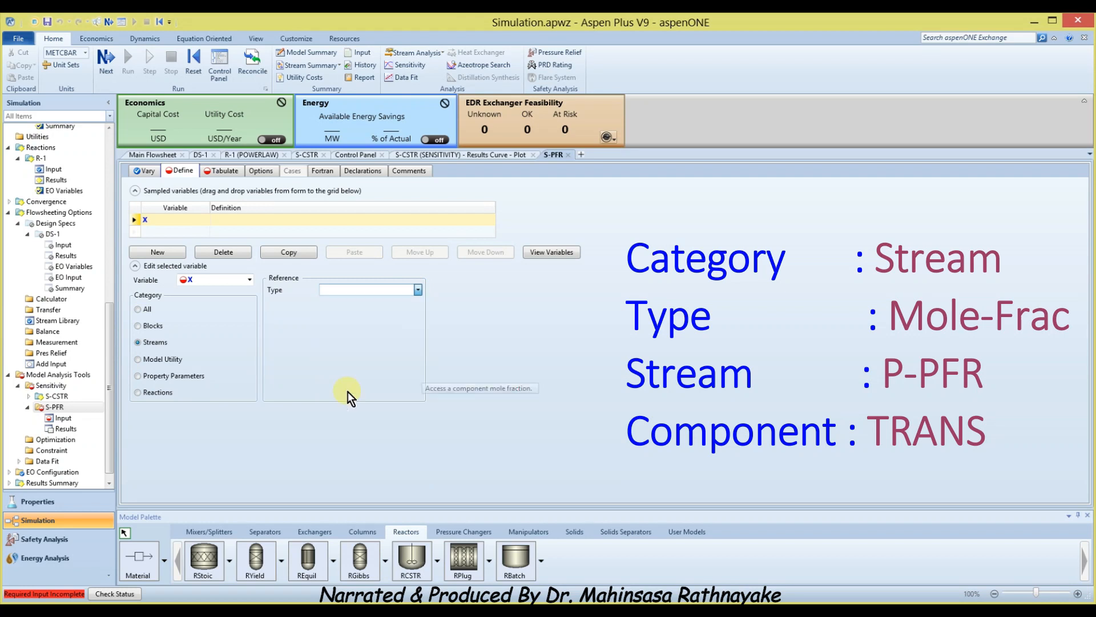
left_click(416, 303)
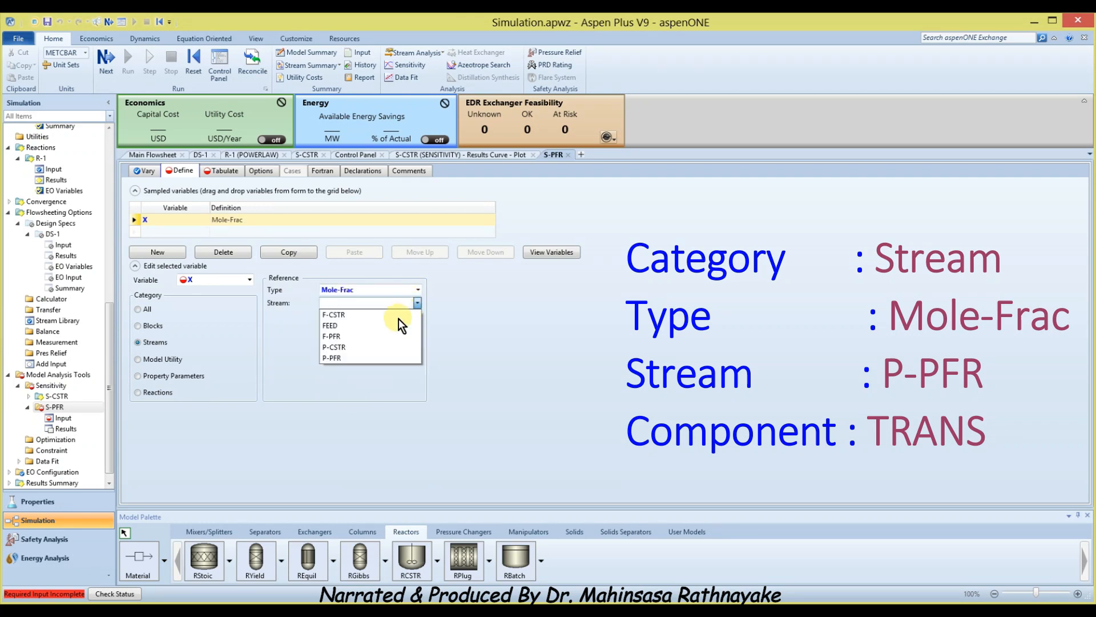
left_click(334, 358)
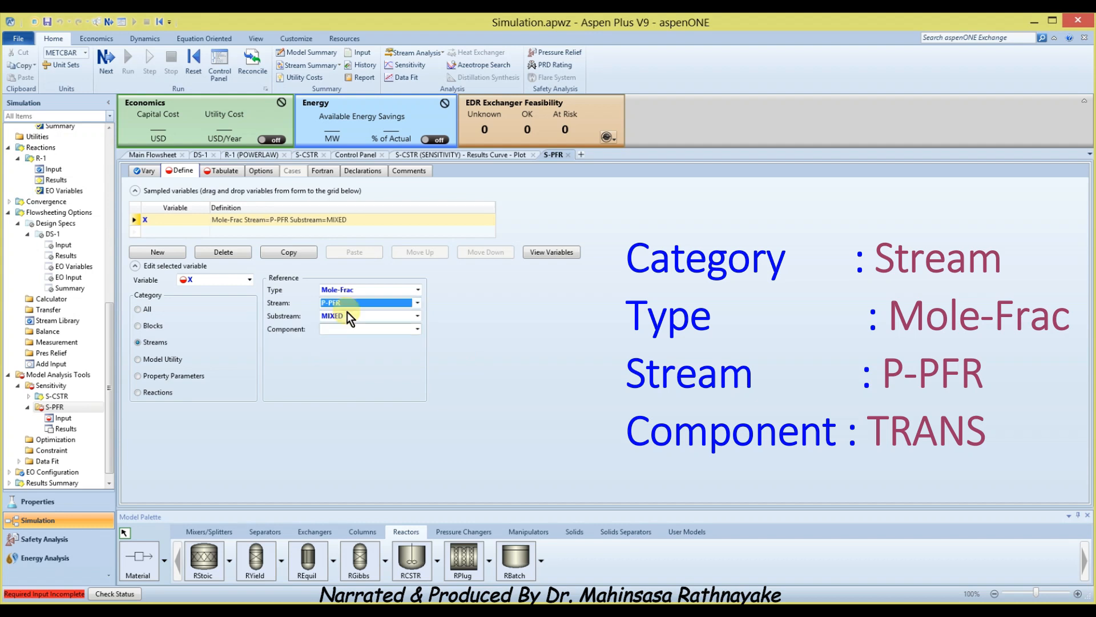
left_click(416, 329)
left_click(355, 354)
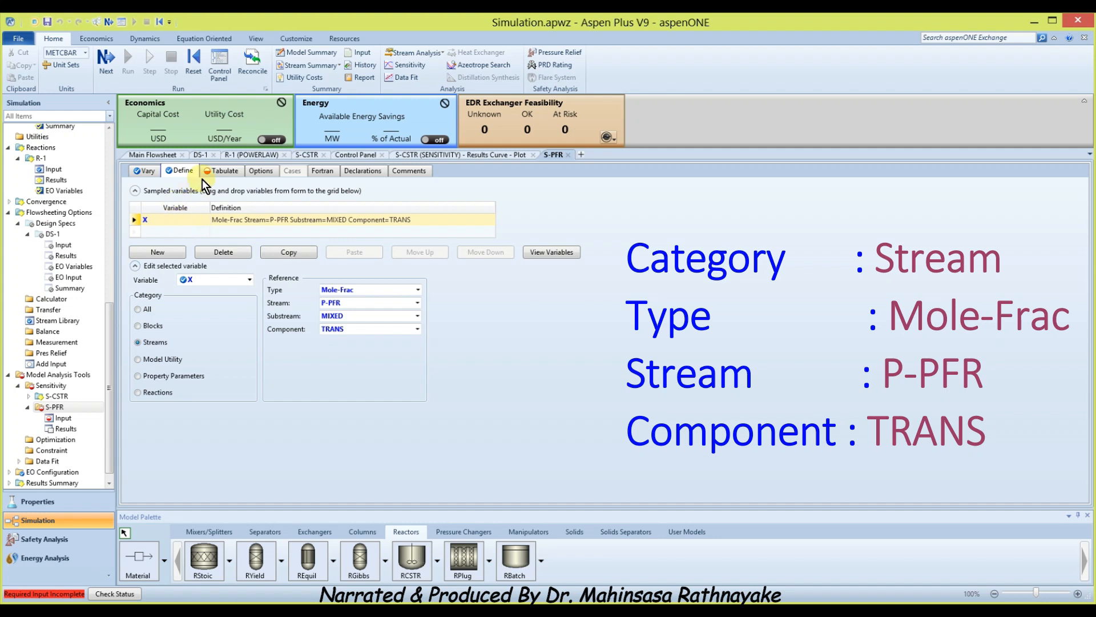
Step: Fill the S-PFR tabulation with the defined variable X and run the simulation
left_click(221, 172)
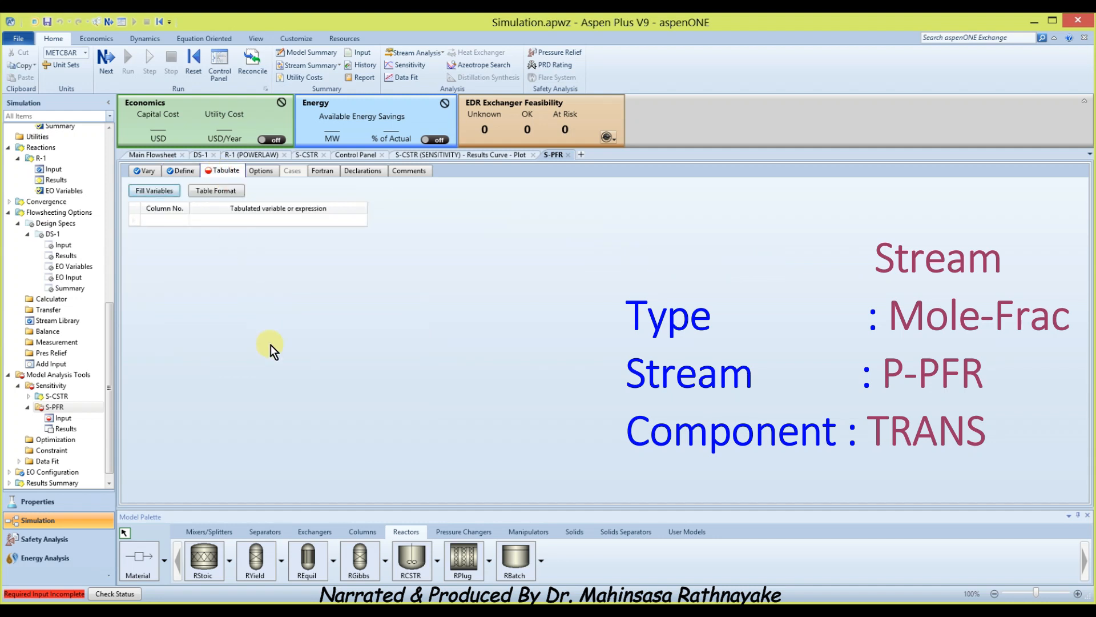
left_click(167, 192)
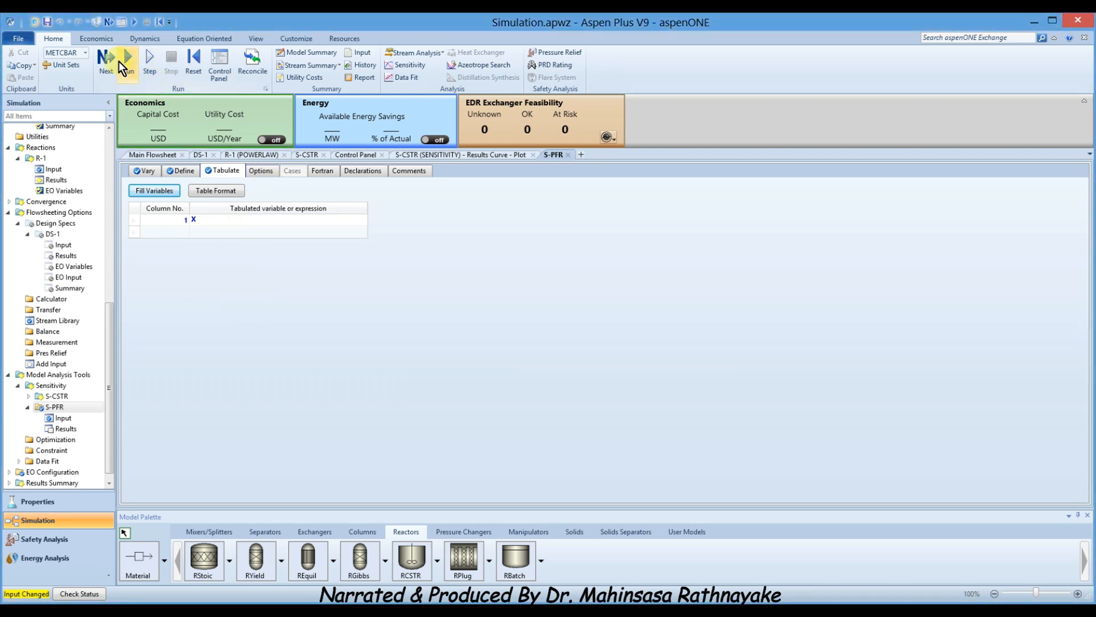
left_click(105, 67)
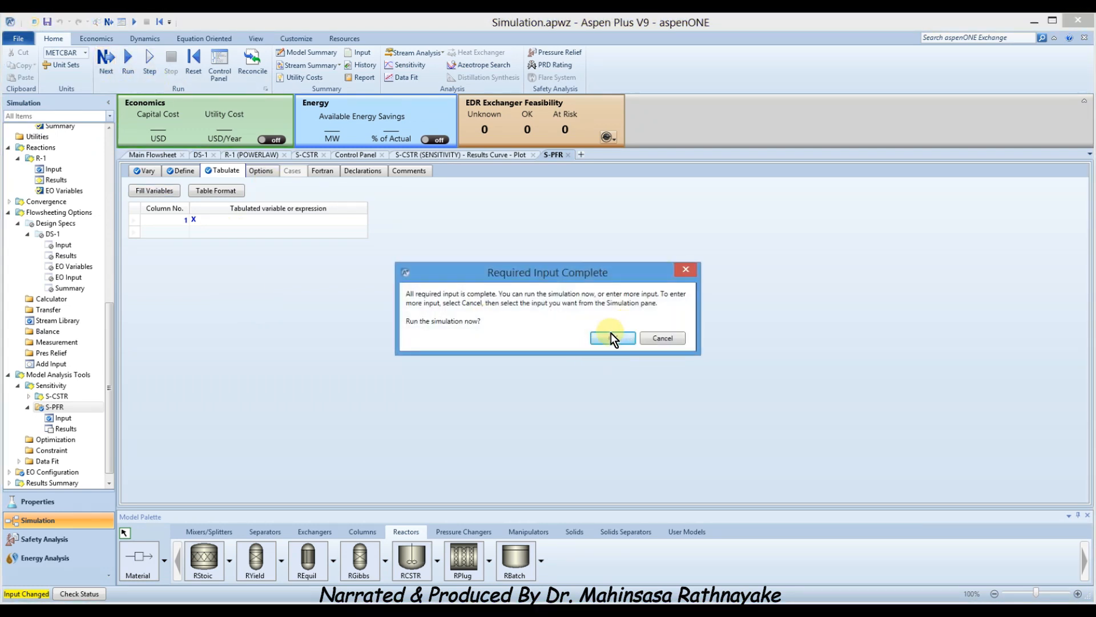
left_click(611, 338)
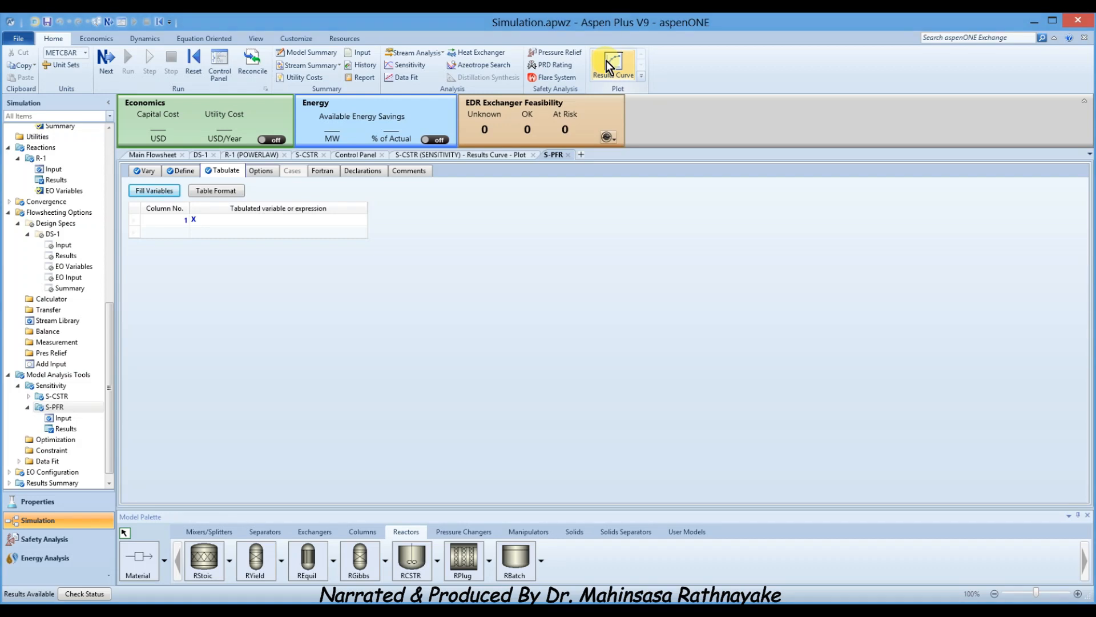
Step: Plot the S-PFR sensitivity results curve of X against the varied PFR length
left_click(64, 406)
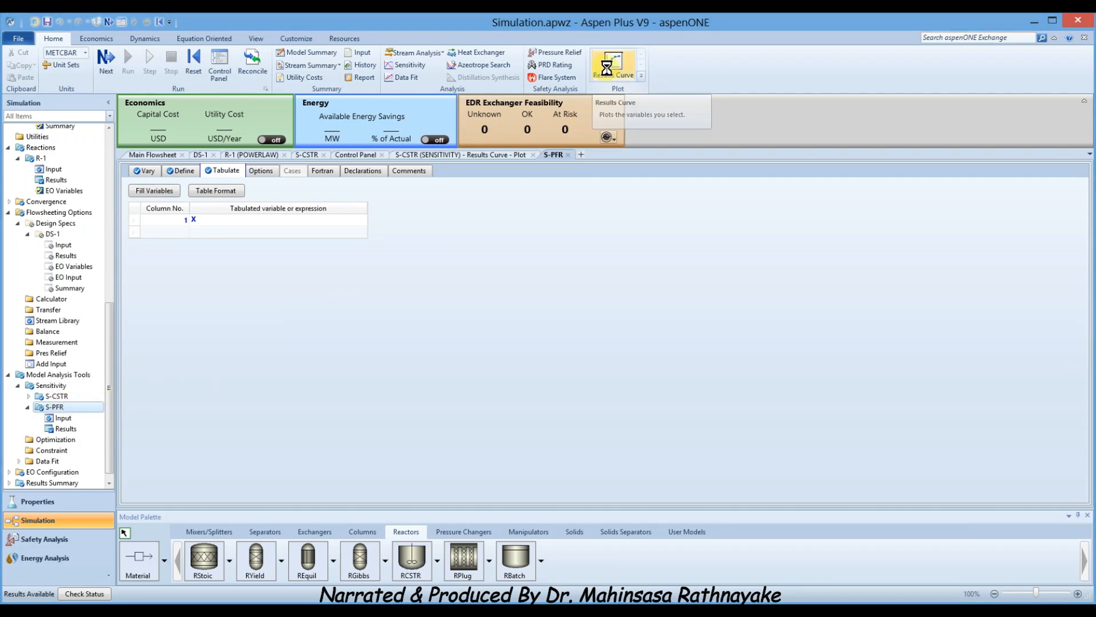
left_click(607, 69)
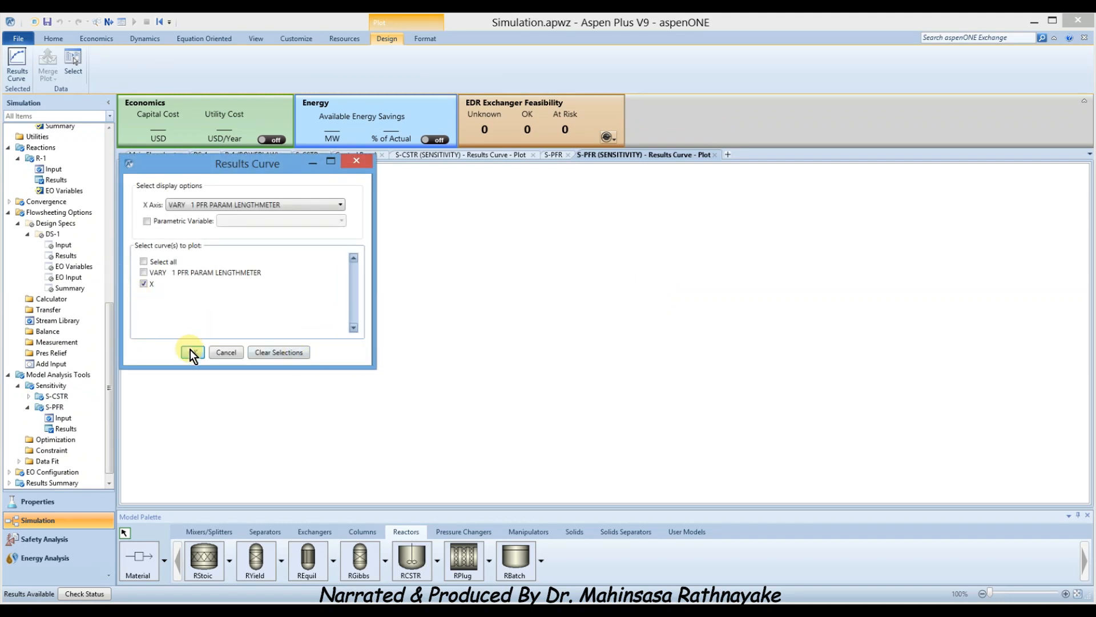
left_click(192, 351)
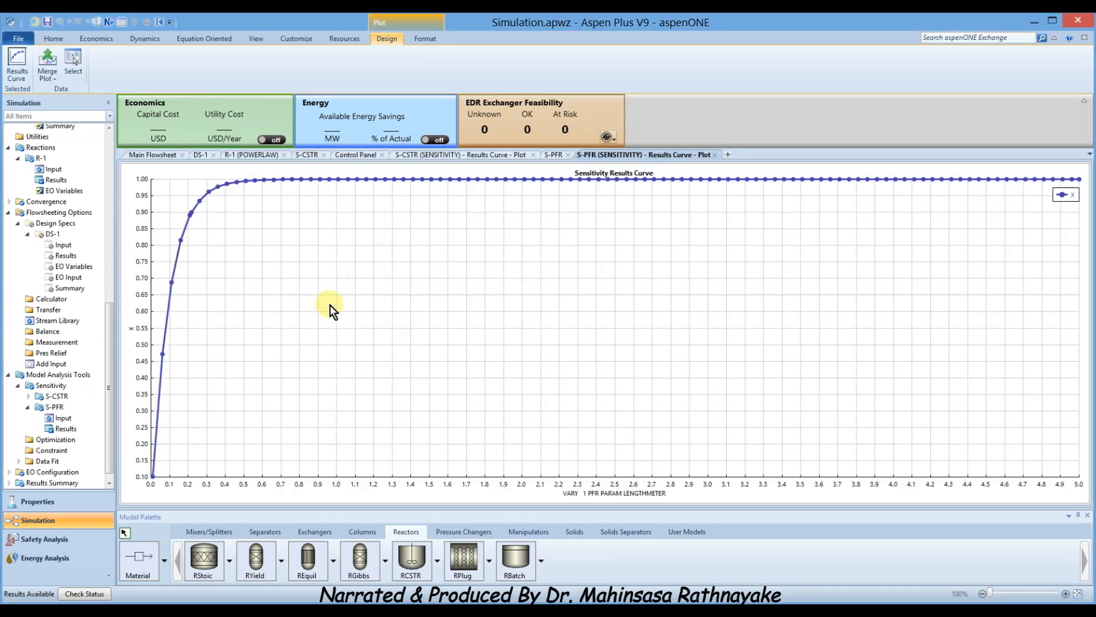
Step: Use the plot tracker to read the PFR length at a TRANS mole fraction of 0.95, then hide the tracker
right_click(330, 305)
left_click(368, 439)
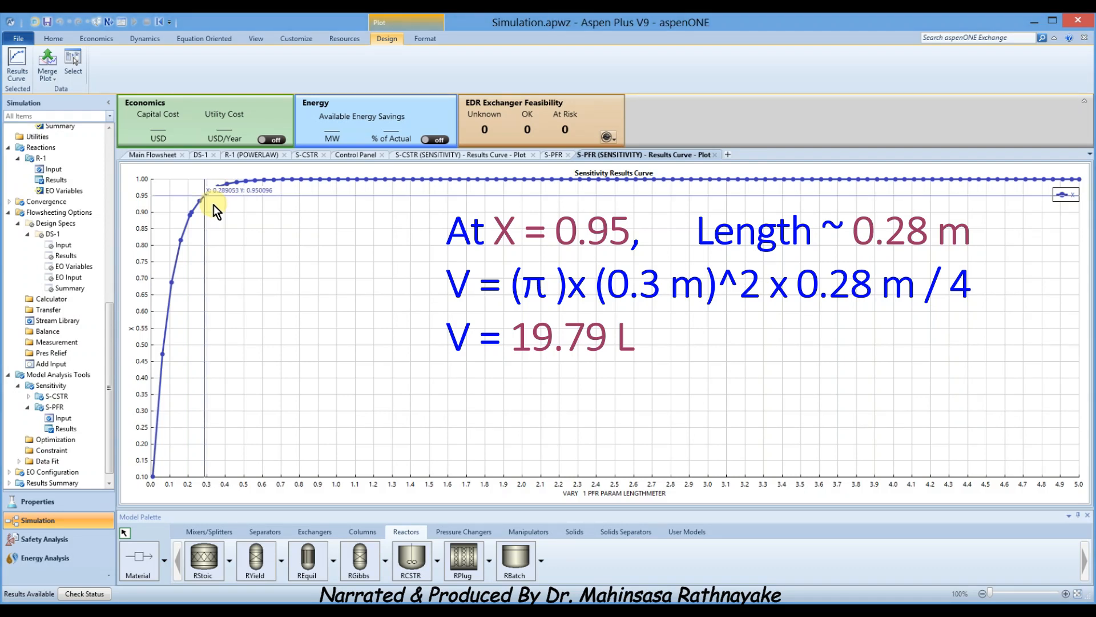
right_click(324, 312)
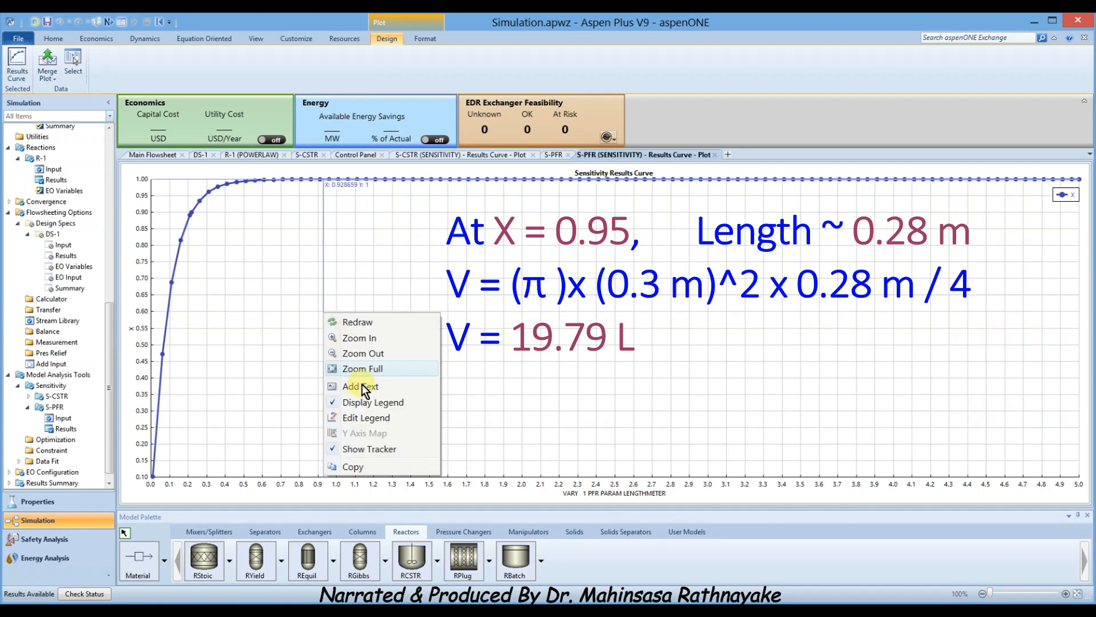
left_click(360, 449)
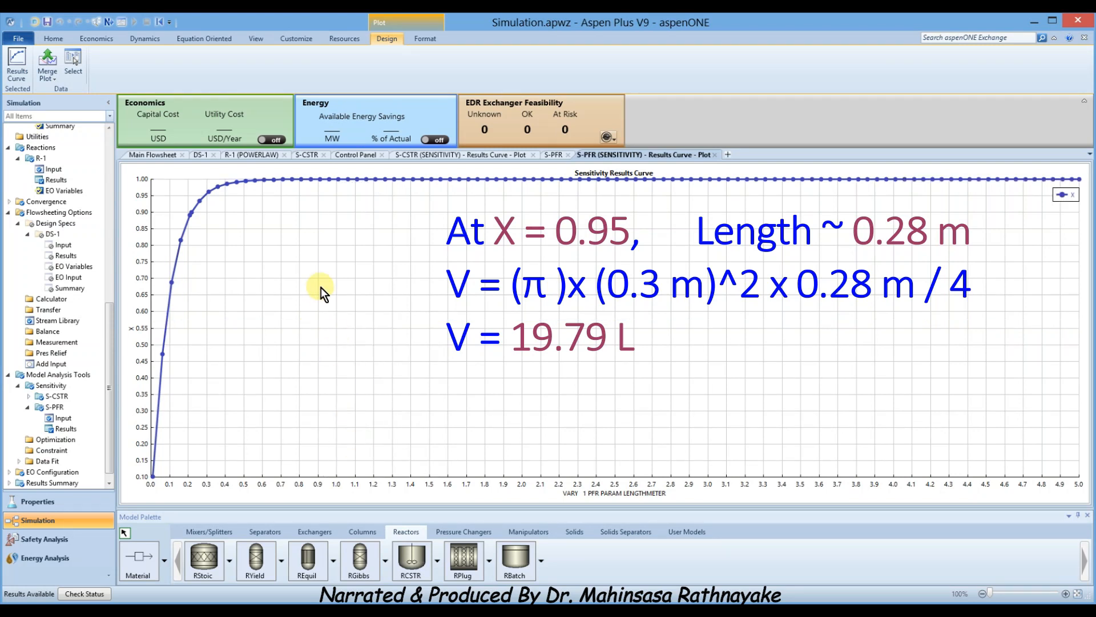